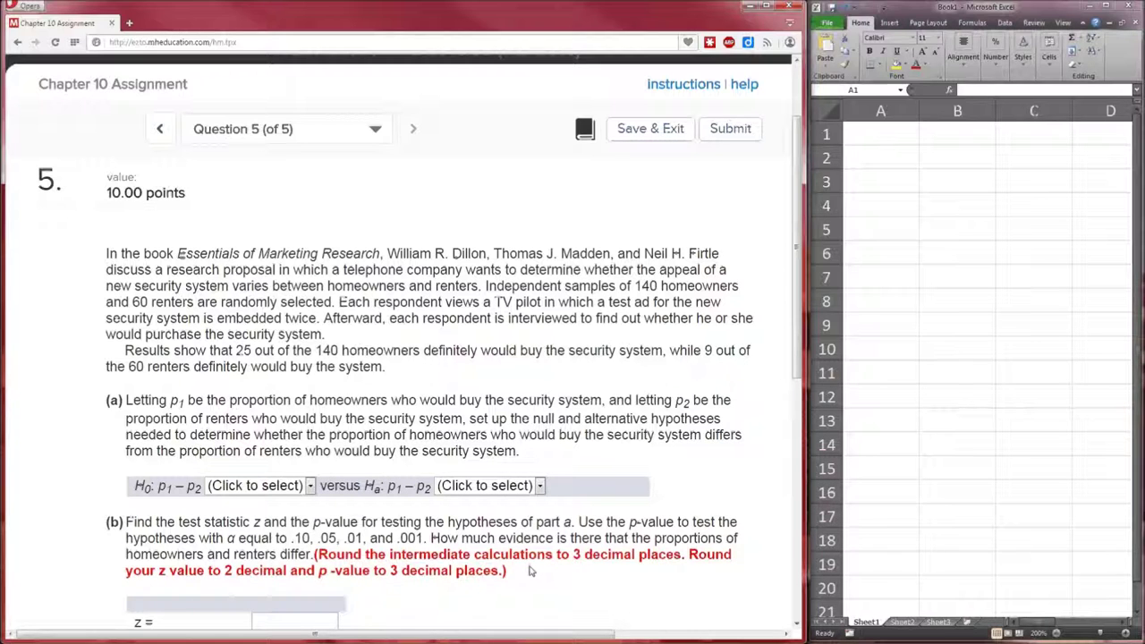
# - Review question 5, label cell A2 xH in the Excel sheet and enter 25 homeowner buyers in B2
pyautogui.scroll(-4, 529, 571)
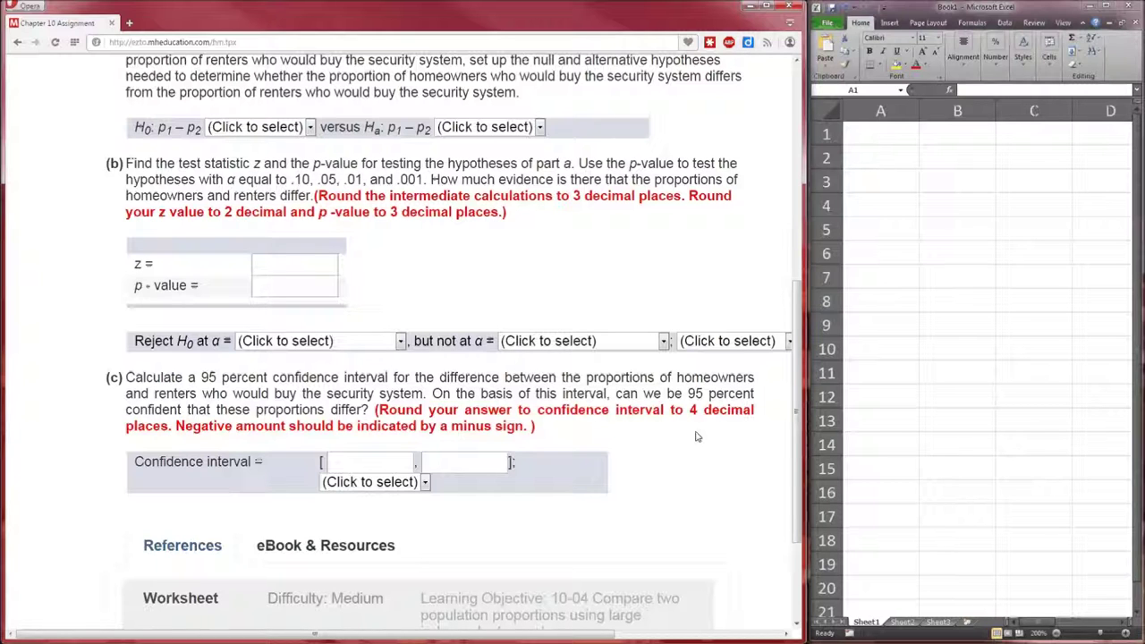
pyautogui.scroll(3, 698, 437)
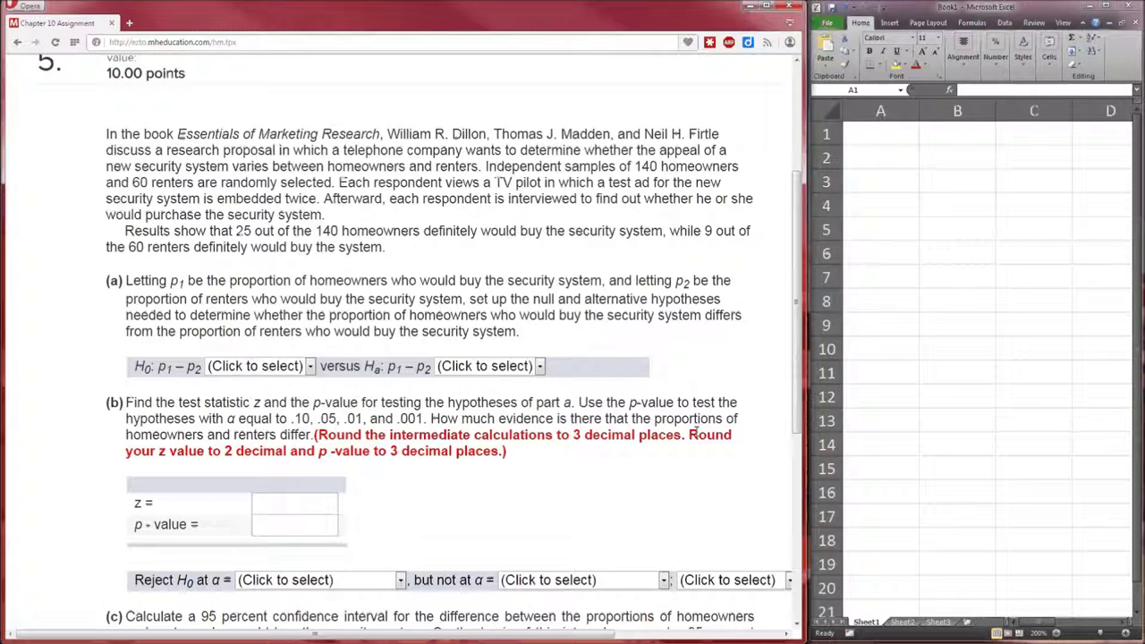
pyautogui.click(796, 60)
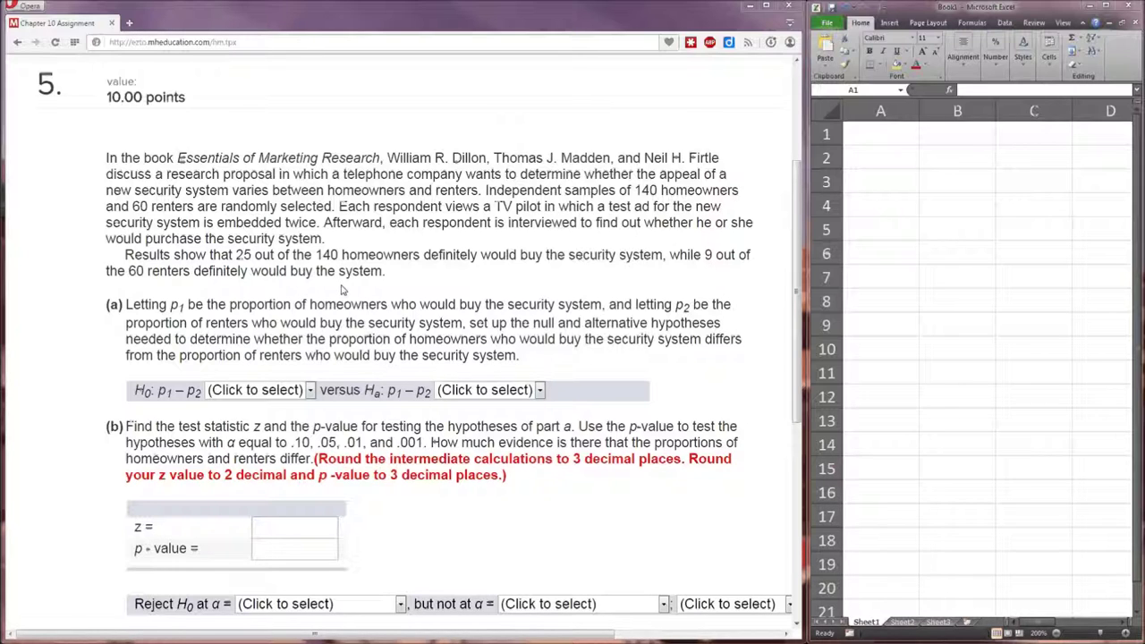
pyautogui.click(886, 161)
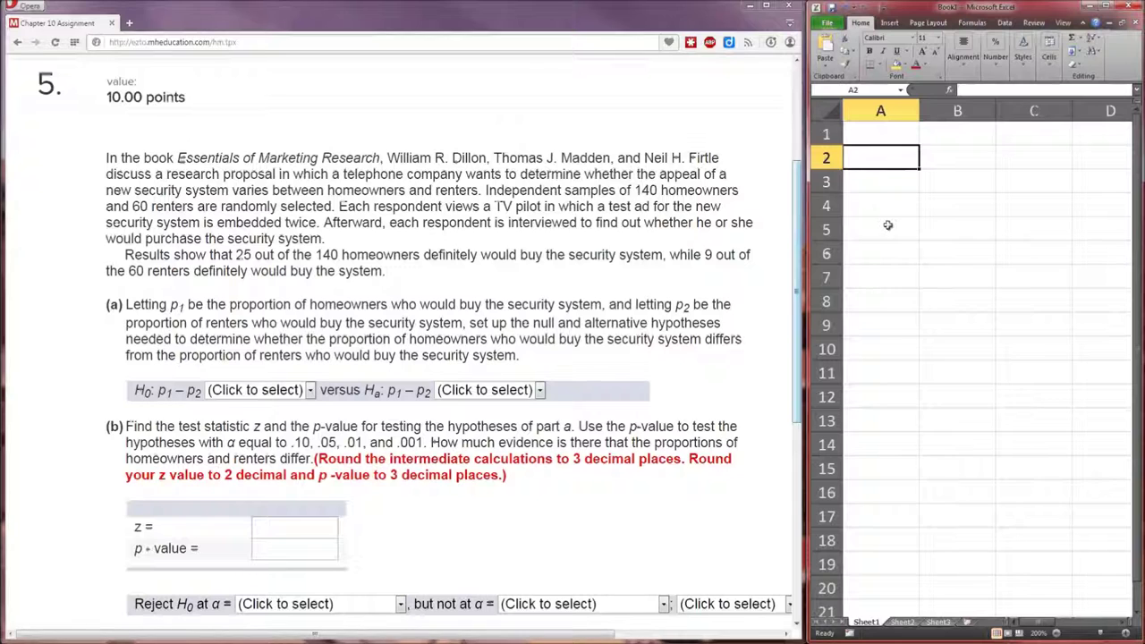
pyautogui.write('x1')
pyautogui.press('BackSpace')
pyautogui.write('H')
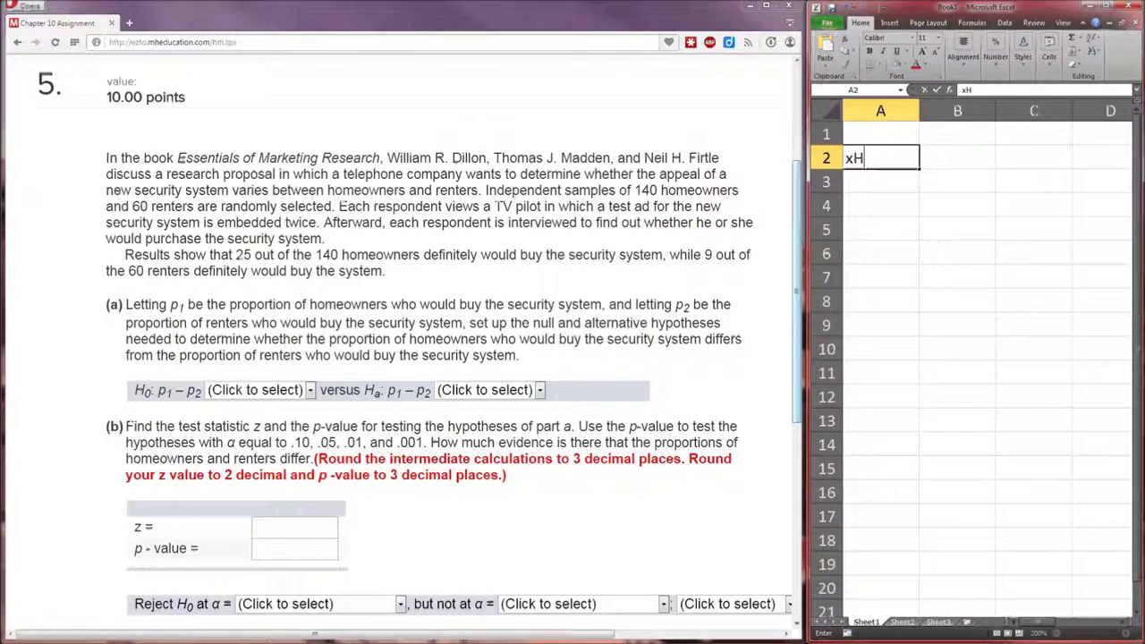
pyautogui.click(957, 158)
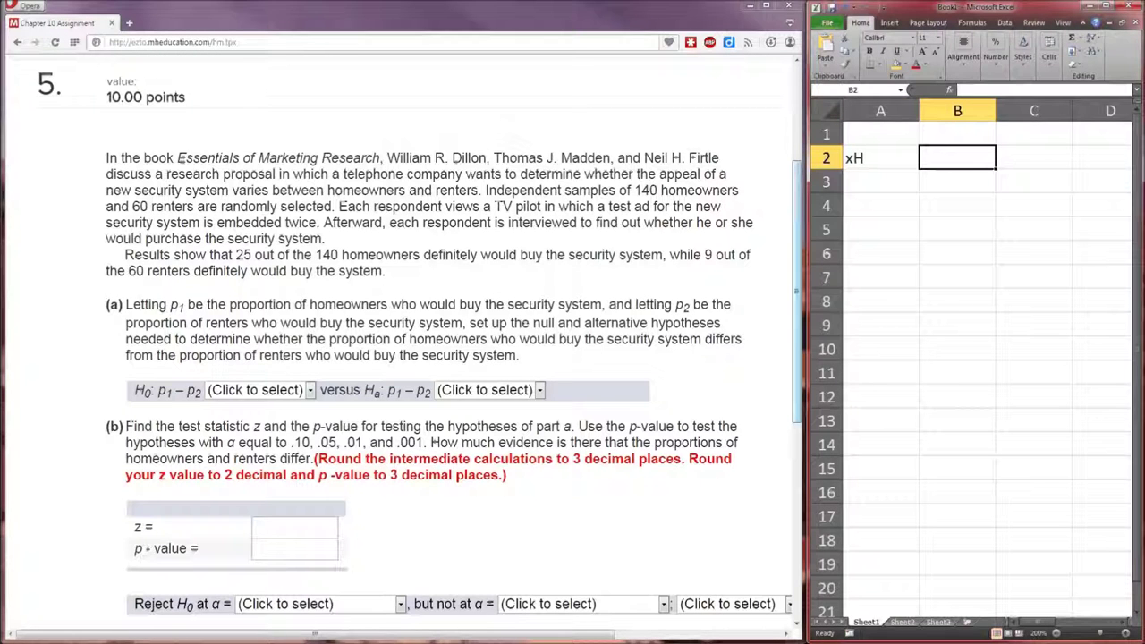
pyautogui.write('25')
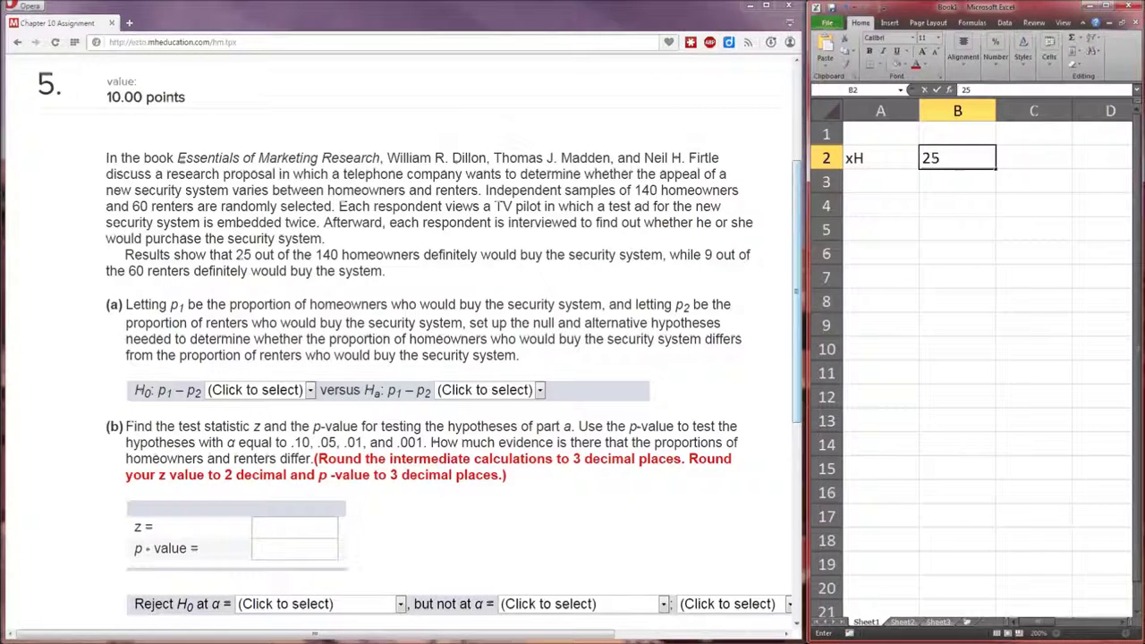
# - Label cell A3 nH and enter the homeowner sample size 140 in B3
pyautogui.click(881, 182)
pyautogui.write('nH')
pyautogui.click(957, 182)
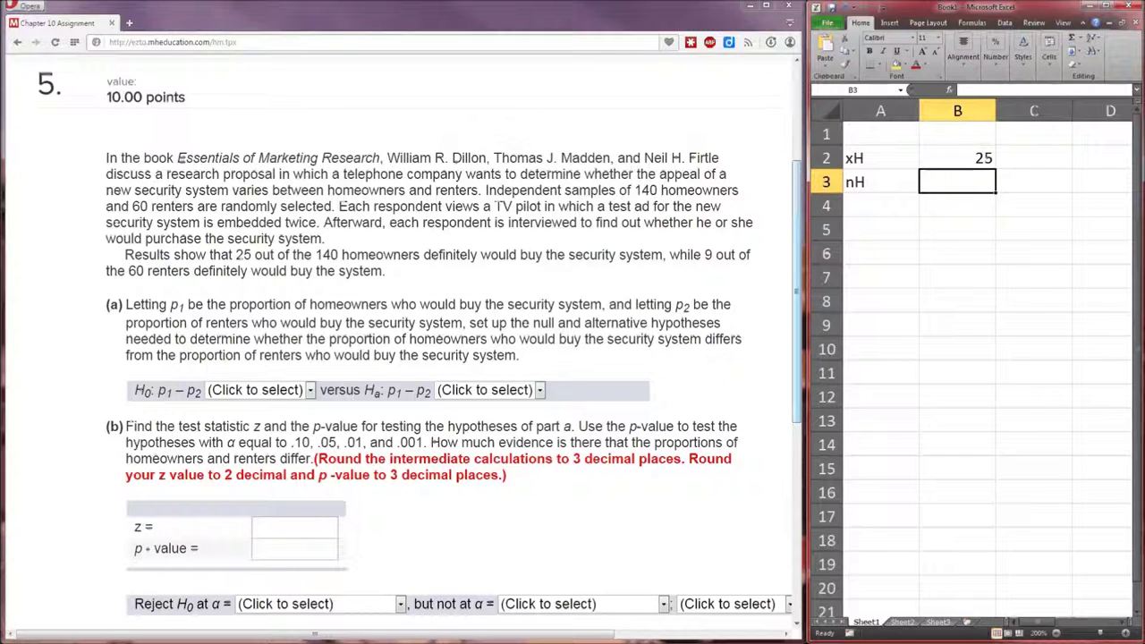
pyautogui.write('140')
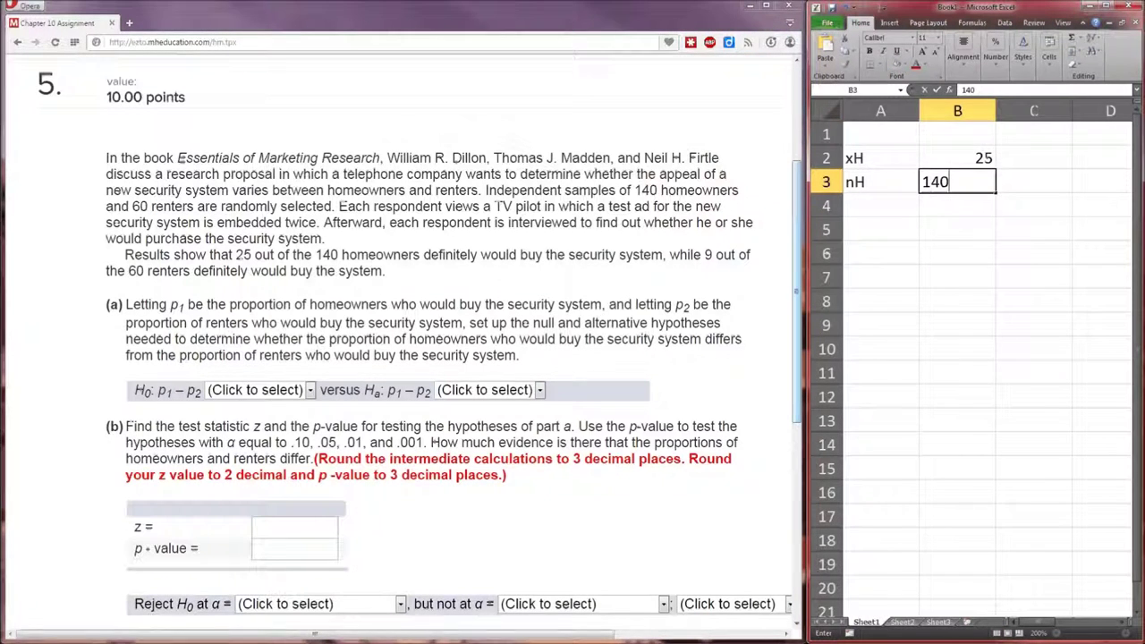
# - Leave row 4 blank, label cell A5 xR and enter the renter buyer count 9 in B5
pyautogui.click(880, 205)
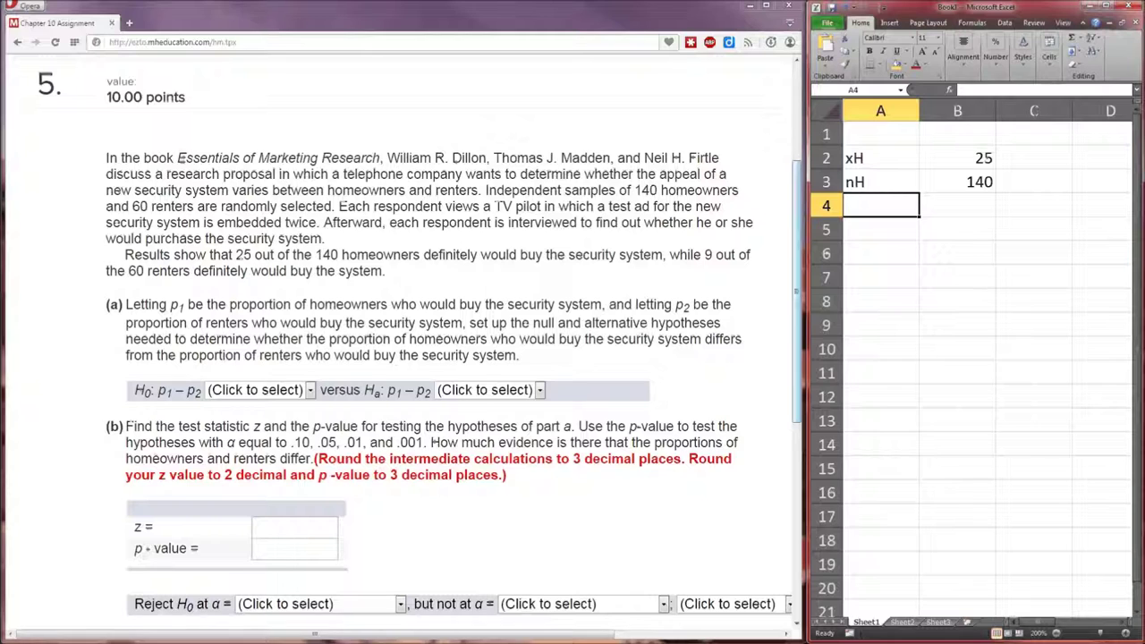
pyautogui.click(881, 229)
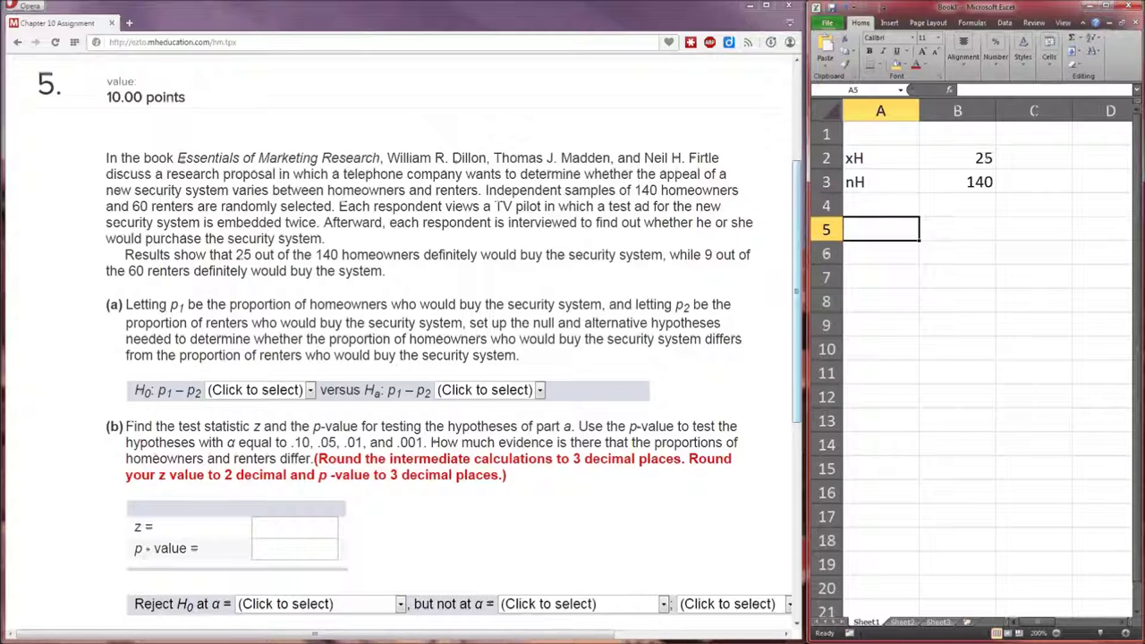
pyautogui.write('x')
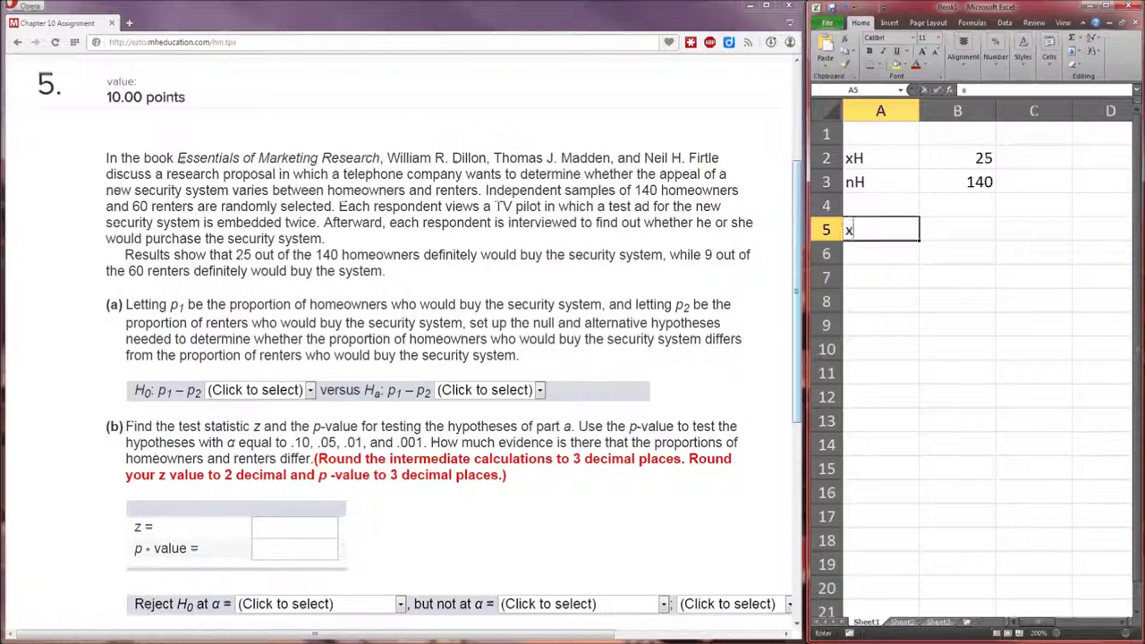
pyautogui.write('R')
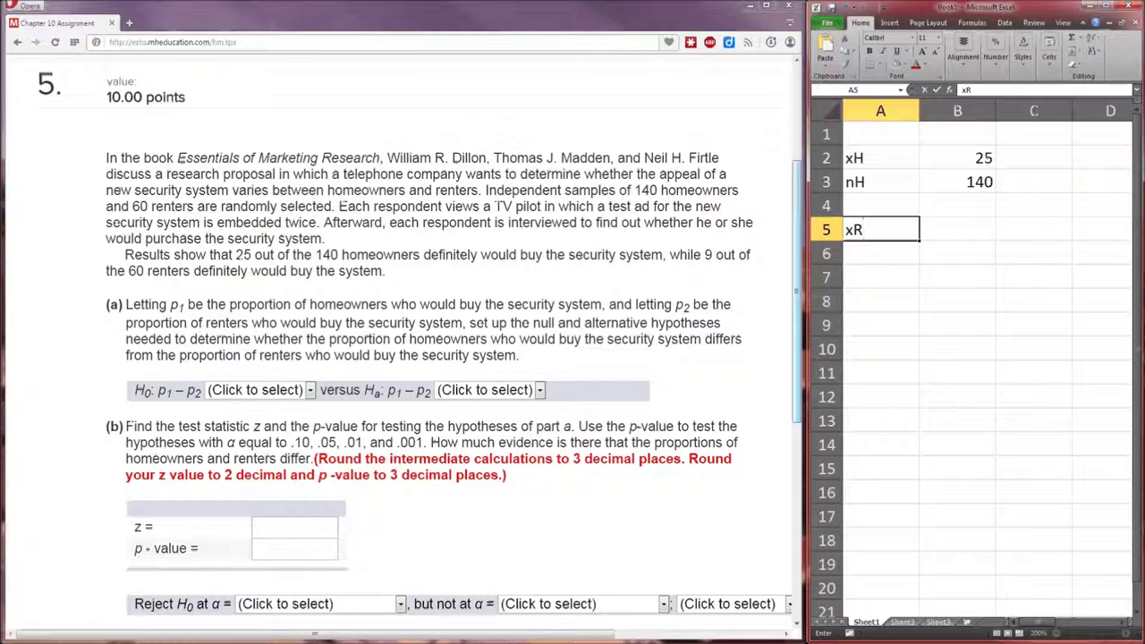
pyautogui.press('Tab')
pyautogui.write('9')
pyautogui.press('Return')
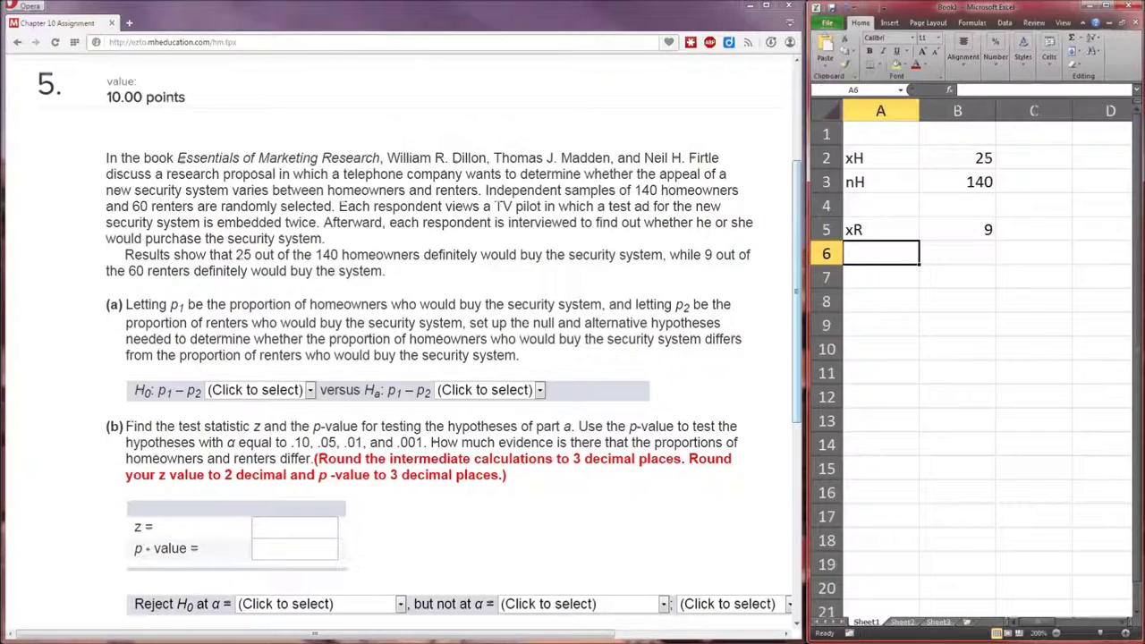
# - Label cell A6 nR and enter the renter sample size 60 in B6
pyautogui.write('xN')
pyautogui.press('Tab')
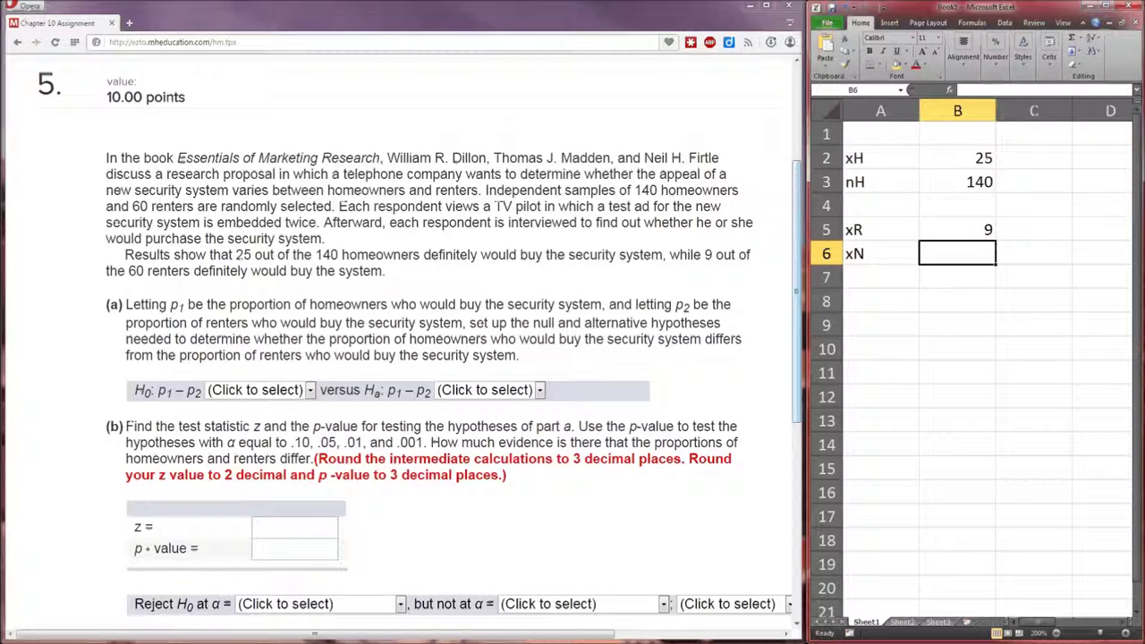
pyautogui.write('nR')
pyautogui.press('Tab')
pyautogui.write('60')
pyautogui.press('Return')
pyautogui.press('Return')
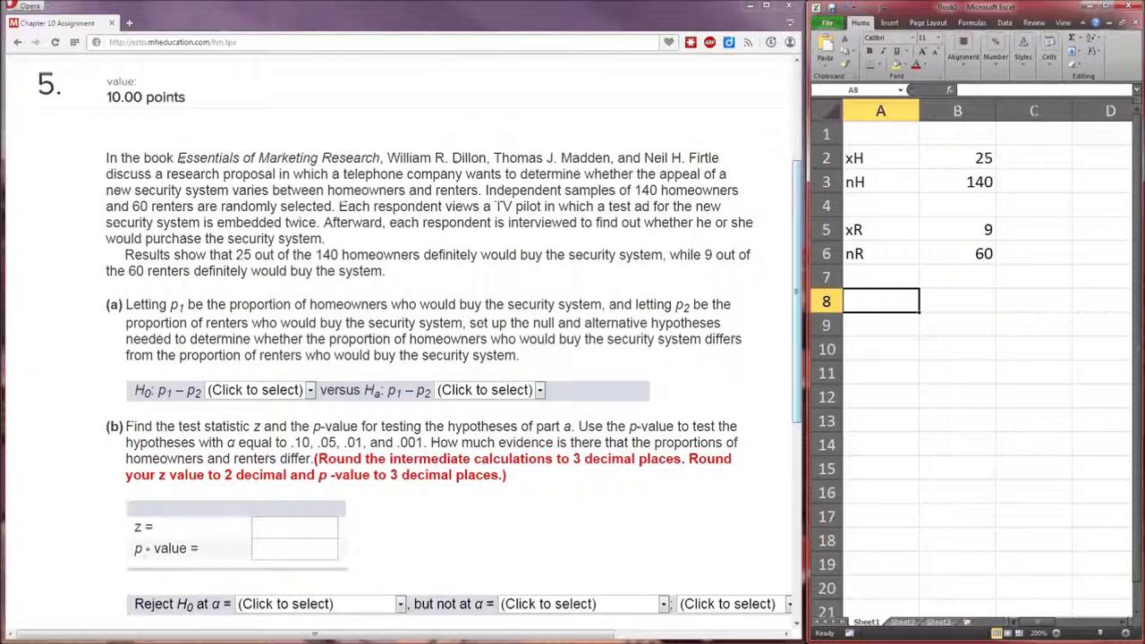
# - Label cell A8 pH and calculate the homeowner proportion in B8 with =B2/B3
pyautogui.write('pH')
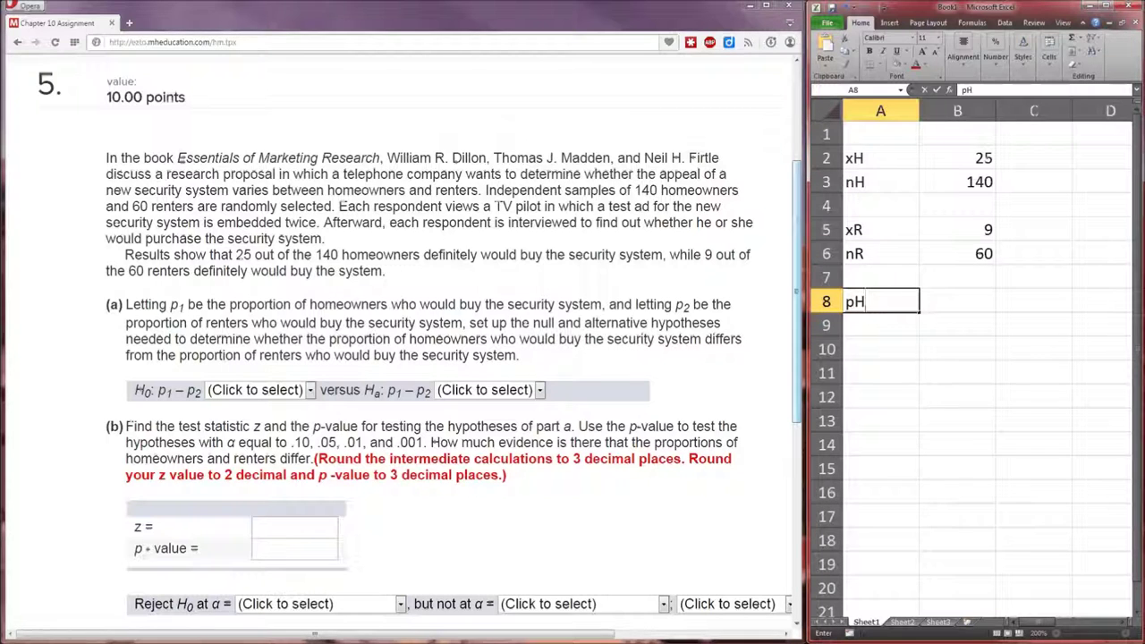
pyautogui.press('Tab')
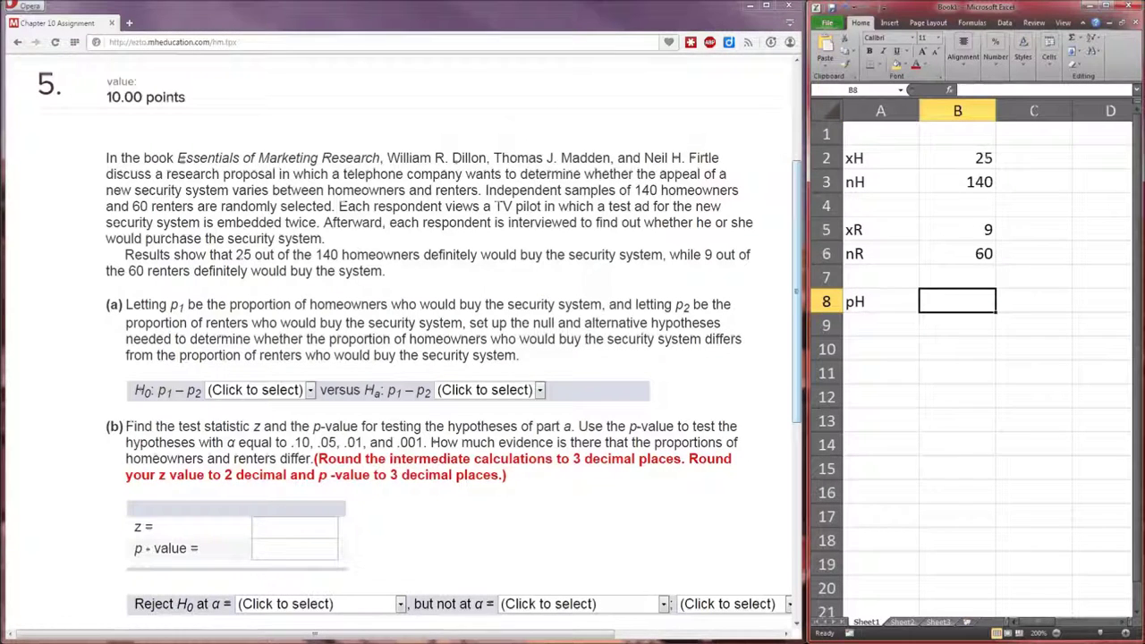
pyautogui.write('=')
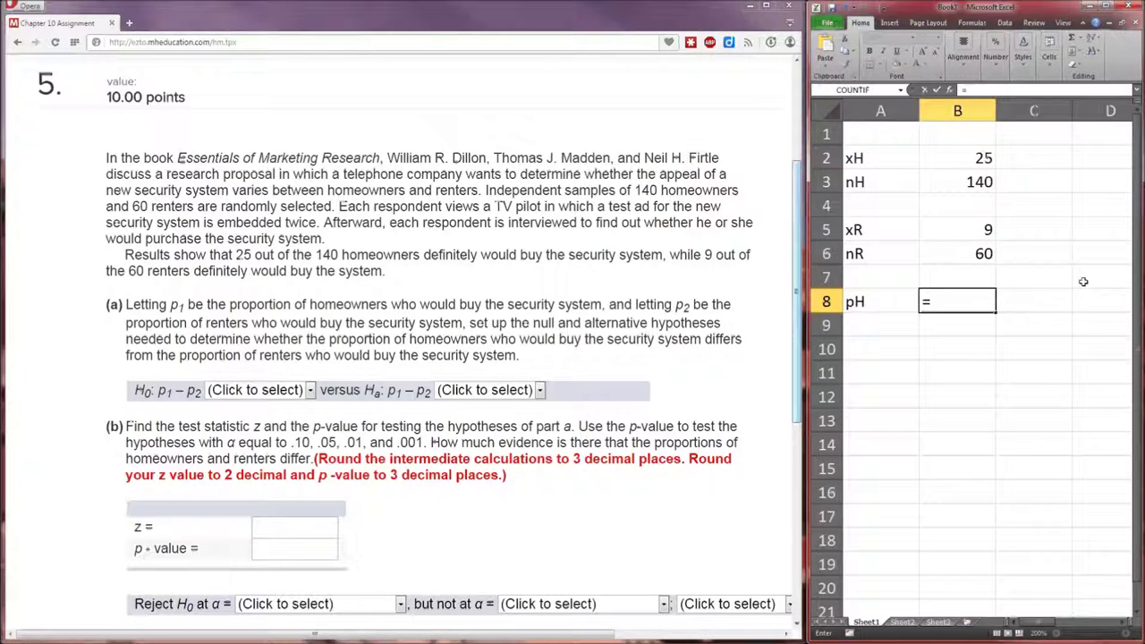
pyautogui.click(974, 159)
pyautogui.write('/')
pyautogui.click(962, 184)
pyautogui.press('Return')
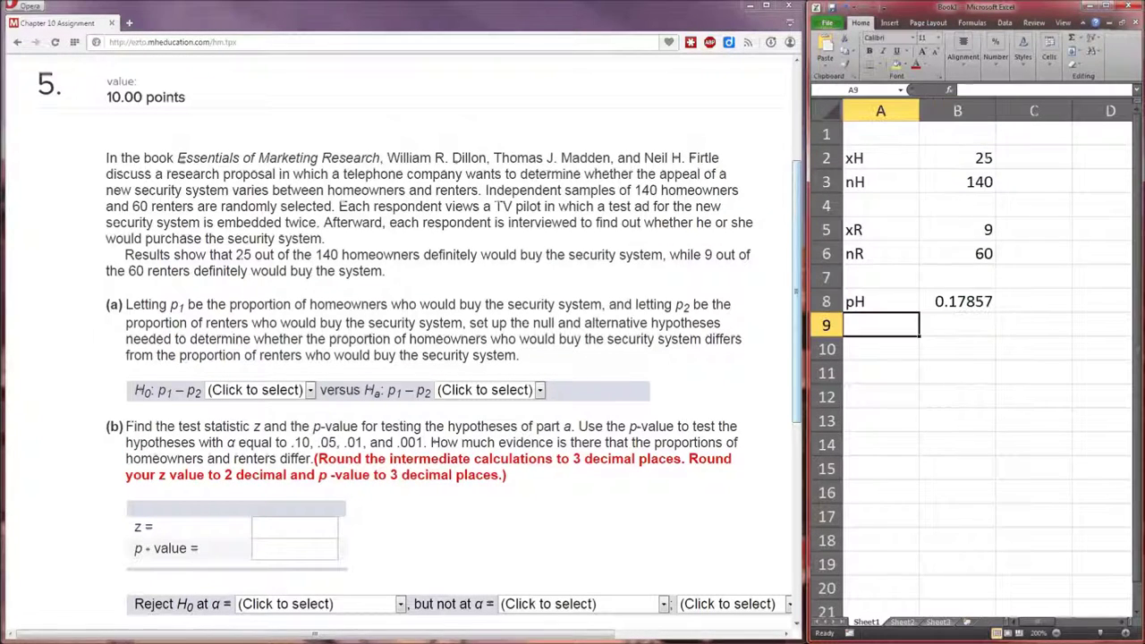
# - Label cell A9 pR and calculate the renter proportion in B9 with =B5/B6
pyautogui.write('pR')
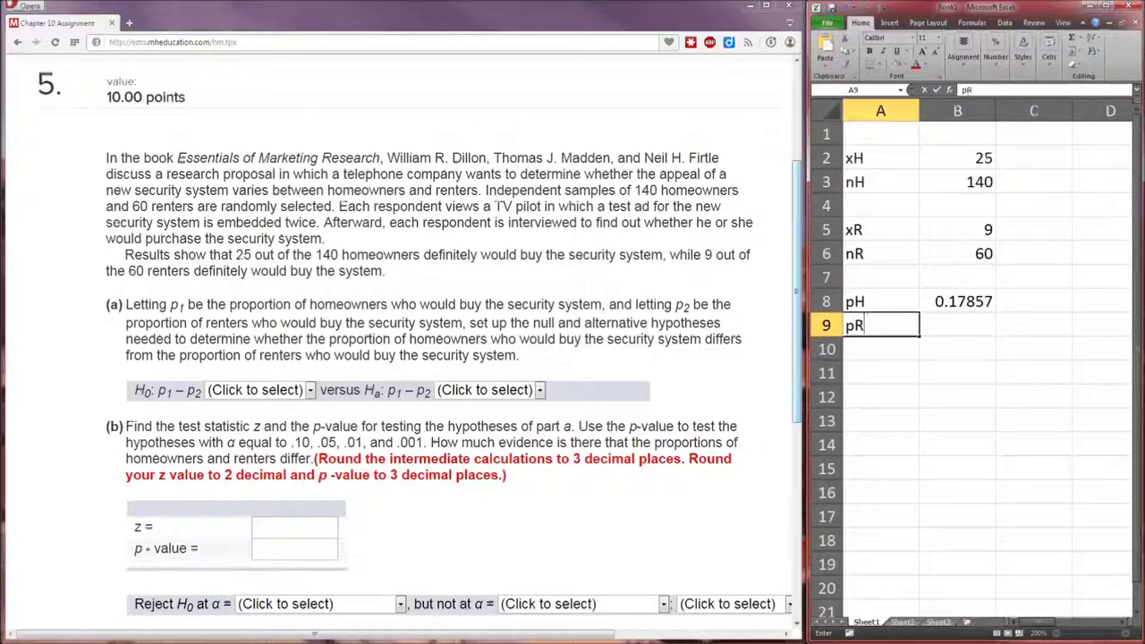
pyautogui.press('Tab')
pyautogui.write('=')
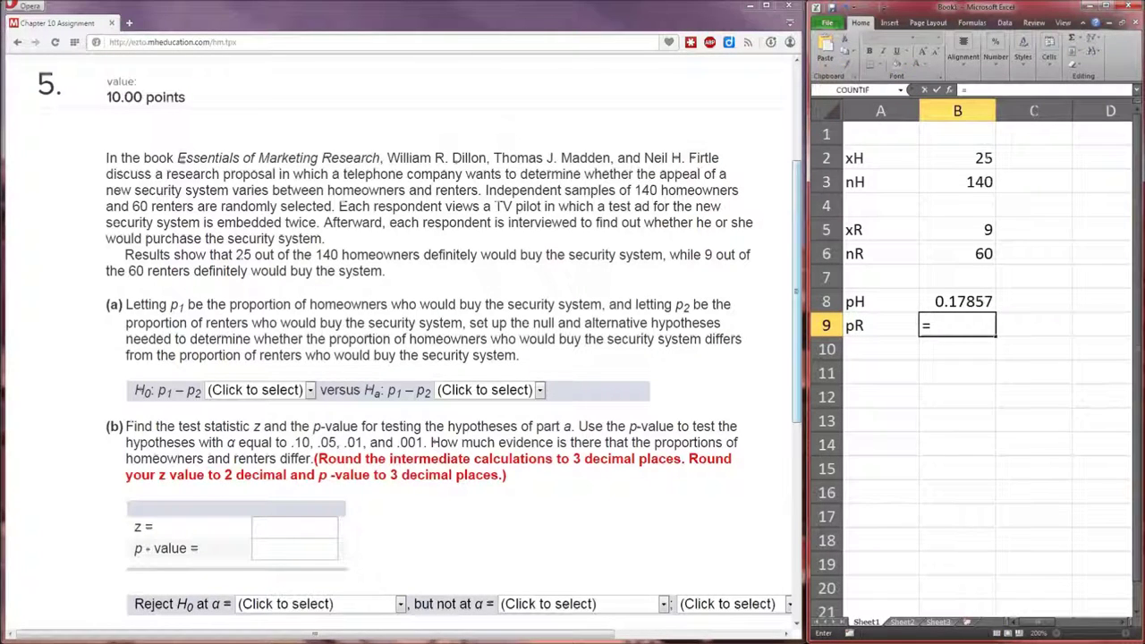
pyautogui.click(955, 233)
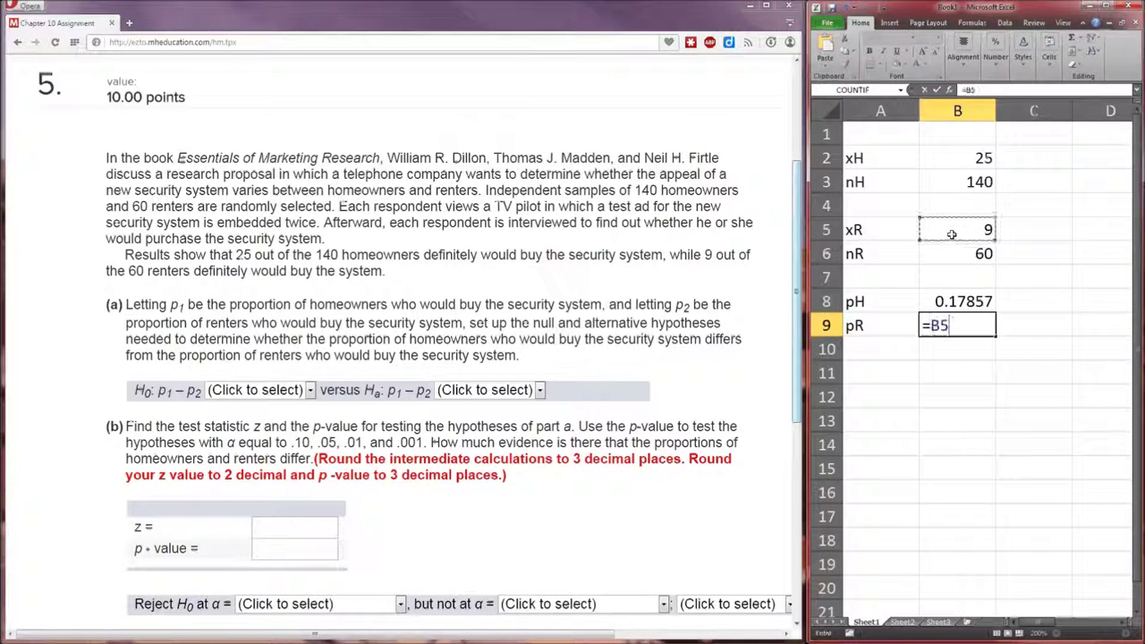
pyautogui.write('/')
pyautogui.click(950, 253)
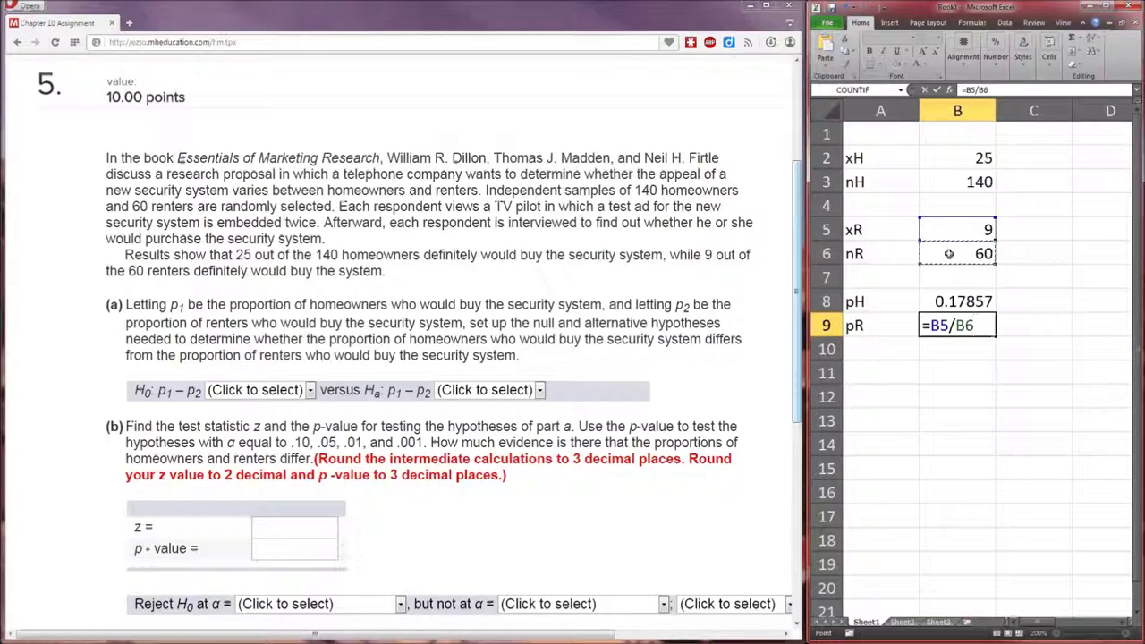
pyautogui.press('Return')
# - Label cell A11 xP and calculate the pooled number of buyers in B11 with =B2+B5
pyautogui.press('Down')
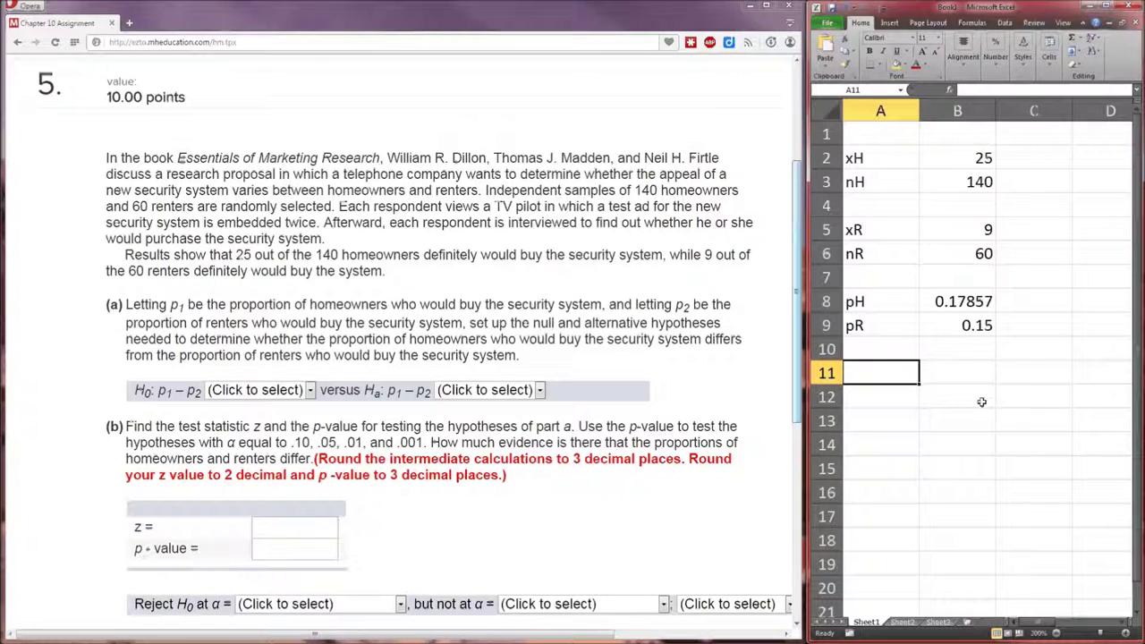
pyautogui.write('pP')
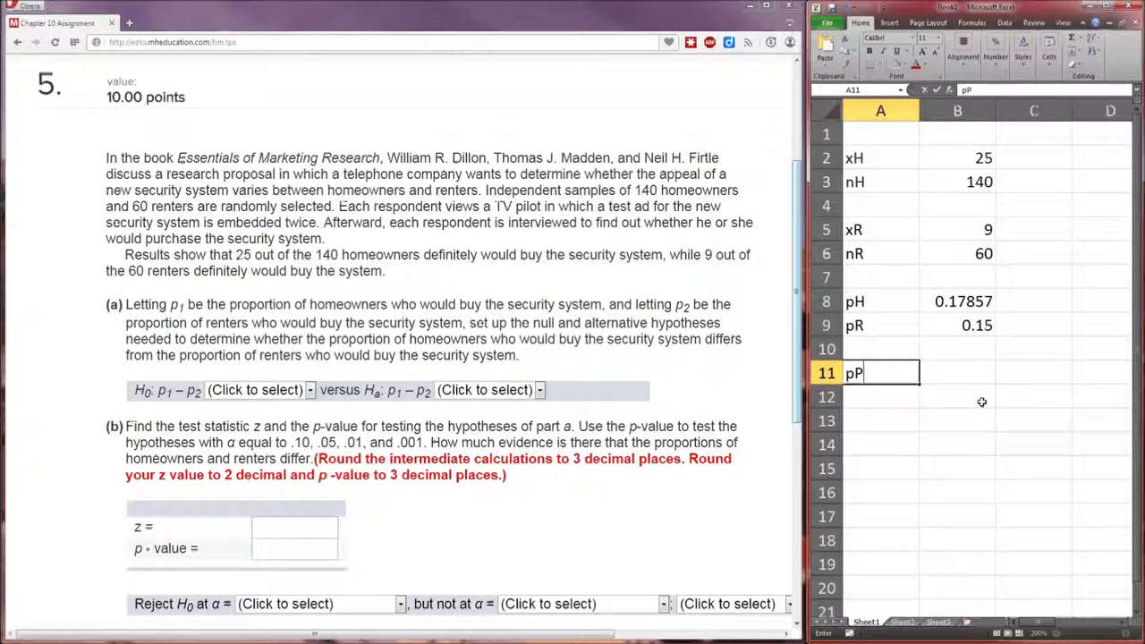
pyautogui.press('BackSpace')
pyautogui.press('BackSpace')
pyautogui.write('xP')
pyautogui.press('Tab')
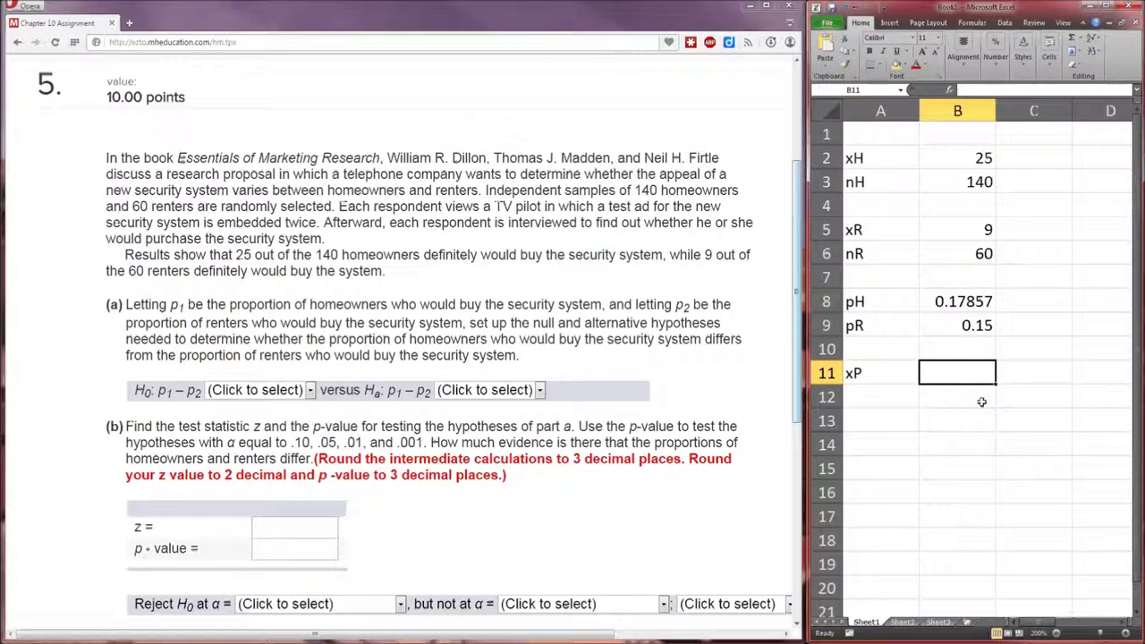
pyautogui.write('=')
pyautogui.click(969, 159)
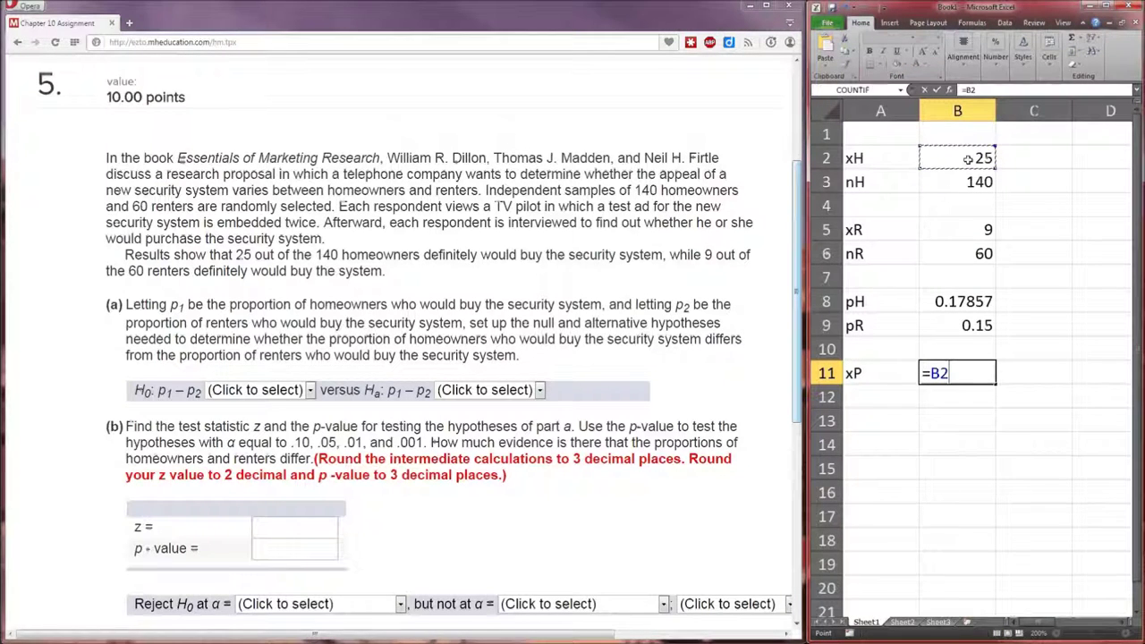
pyautogui.write('+')
pyautogui.click(955, 232)
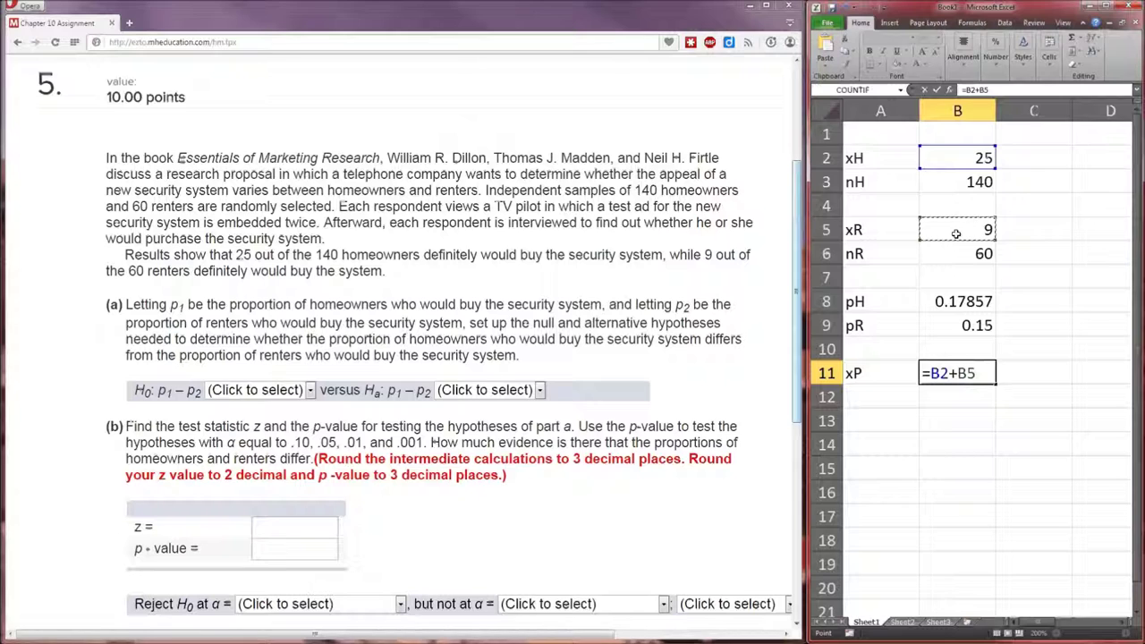
pyautogui.press('Return')
# - Label cell A12 nP and calculate the pooled sample size in B12 with =B3+B6
pyautogui.write('n')
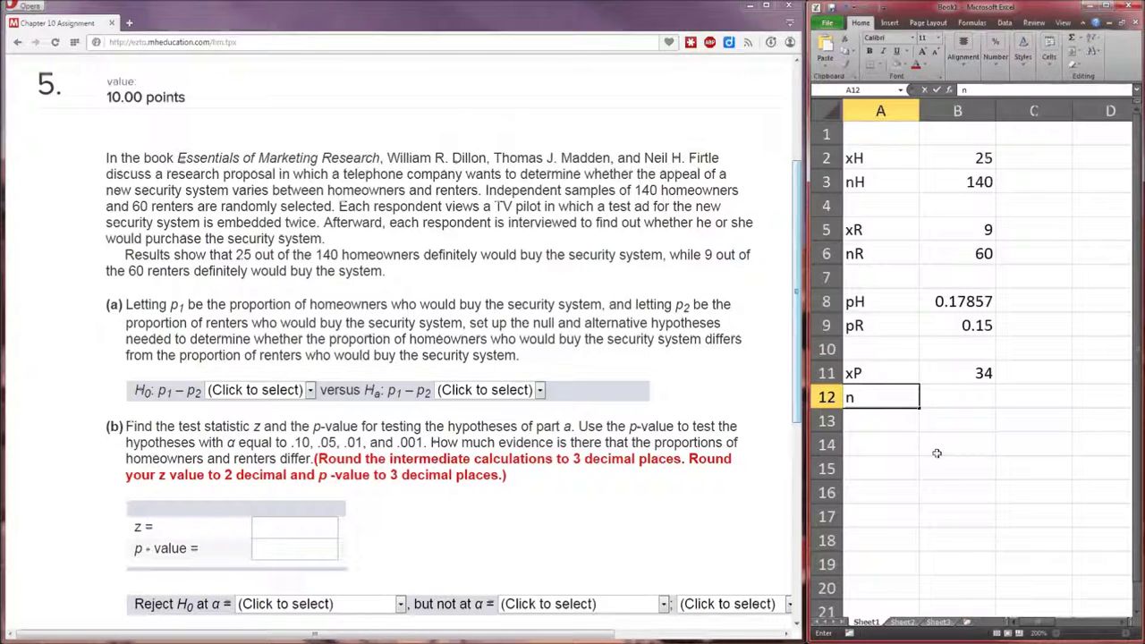
pyautogui.write('P')
pyautogui.press('Tab')
pyautogui.write('=')
pyautogui.click(940, 185)
pyautogui.write('+')
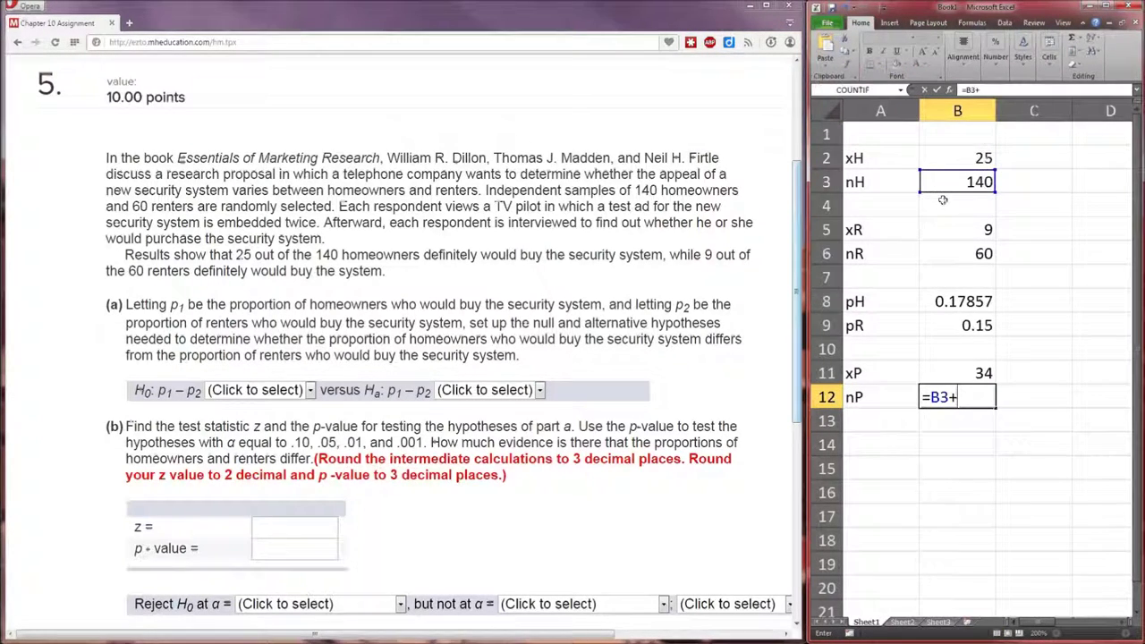
pyautogui.click(949, 255)
pyautogui.press('Return')
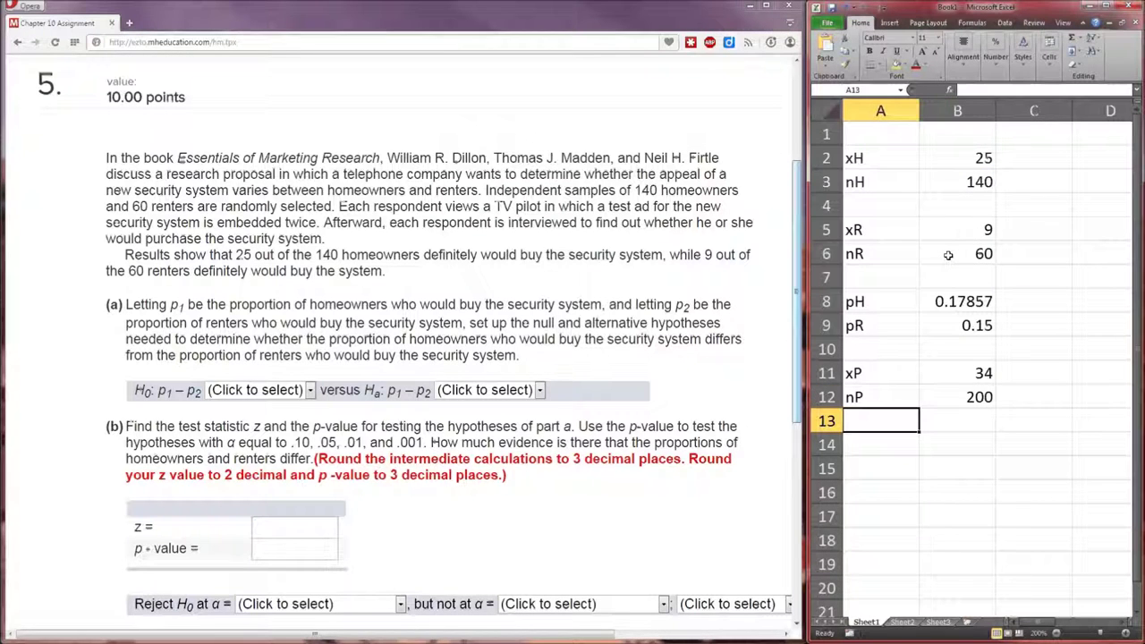
# - Label cell A13 pP and calculate the pooled proportion in B13 with =B11/B12
pyautogui.write('pP')
pyautogui.press('Tab')
pyautogui.write('=')
pyautogui.press('Up')
pyautogui.press('Up')
pyautogui.write('/')
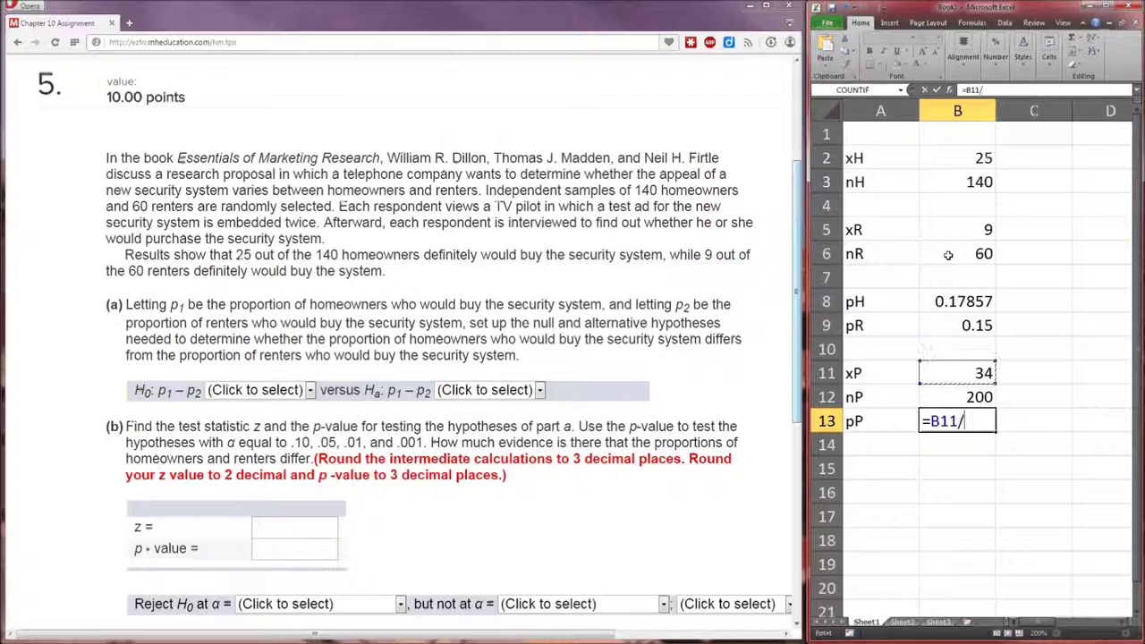
pyautogui.press('Up')
pyautogui.press('Return')
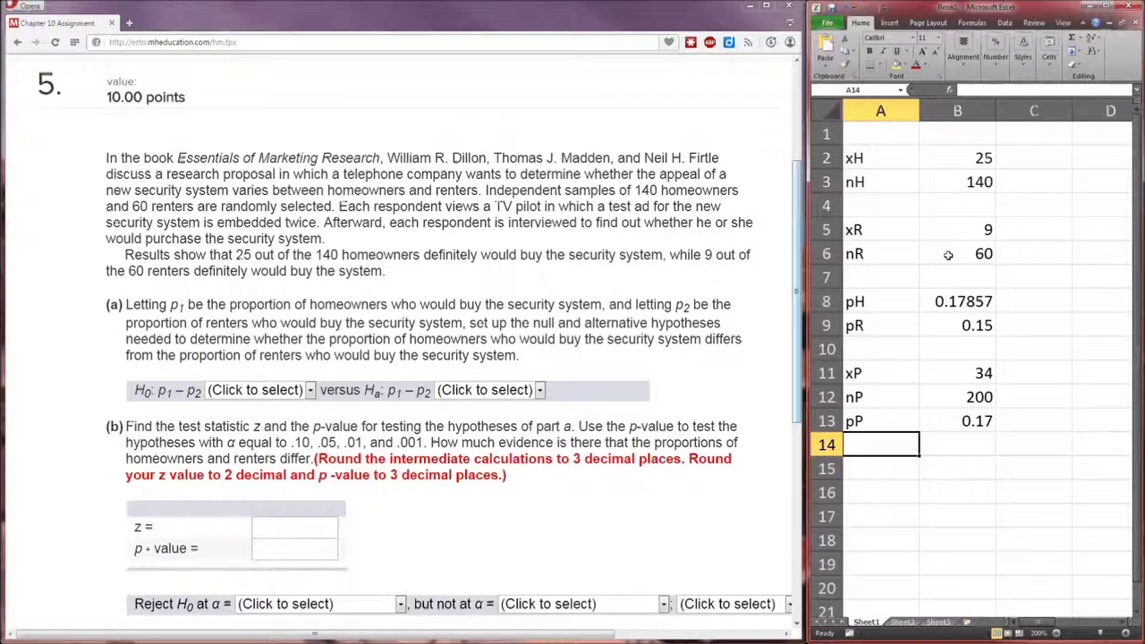
# - Highlight the homeowner and renter proportions in B8:B9 and the pooled proportion in B13 with yellow fill
pyautogui.moveTo(954, 302); pyautogui.dragTo(953, 325)
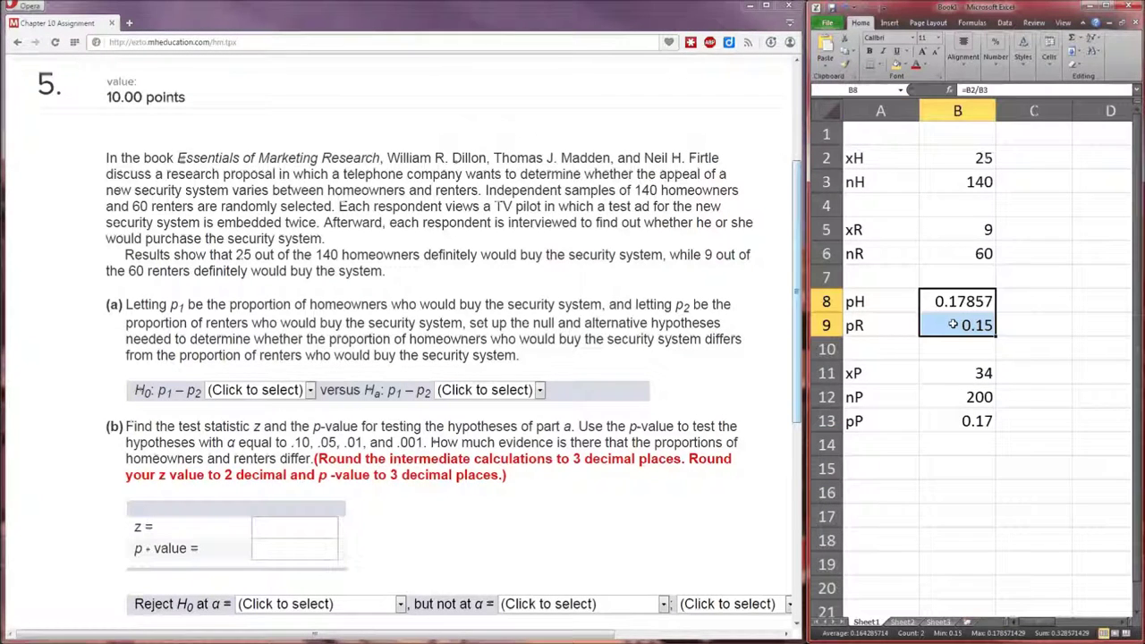
pyautogui.click(900, 66)
pyautogui.click(933, 420)
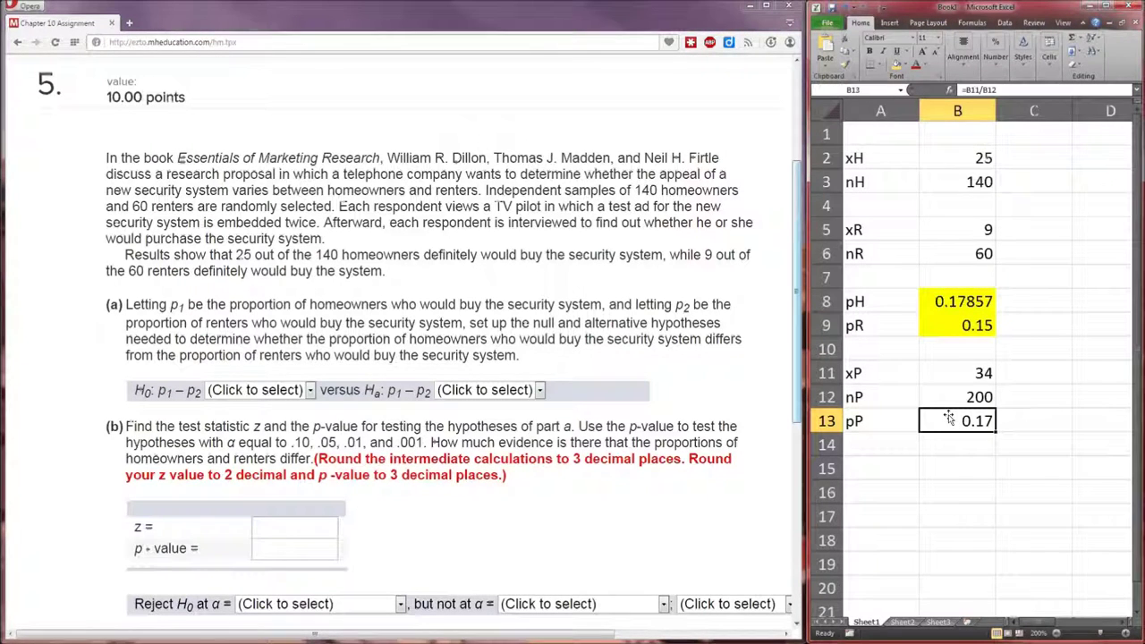
pyautogui.click(898, 66)
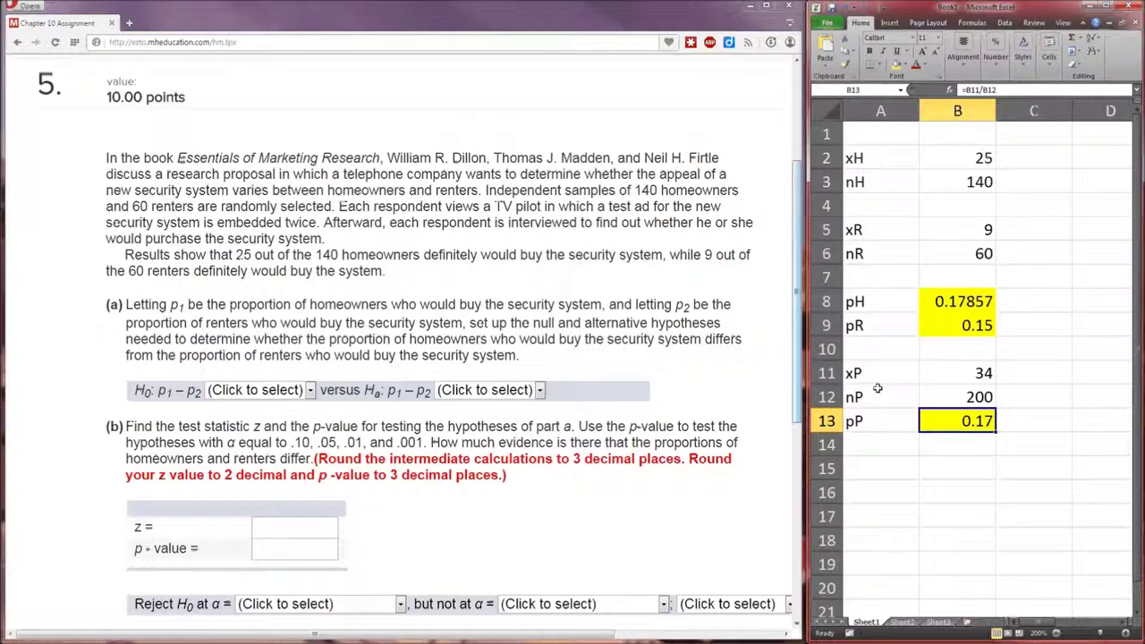
pyautogui.click(876, 466)
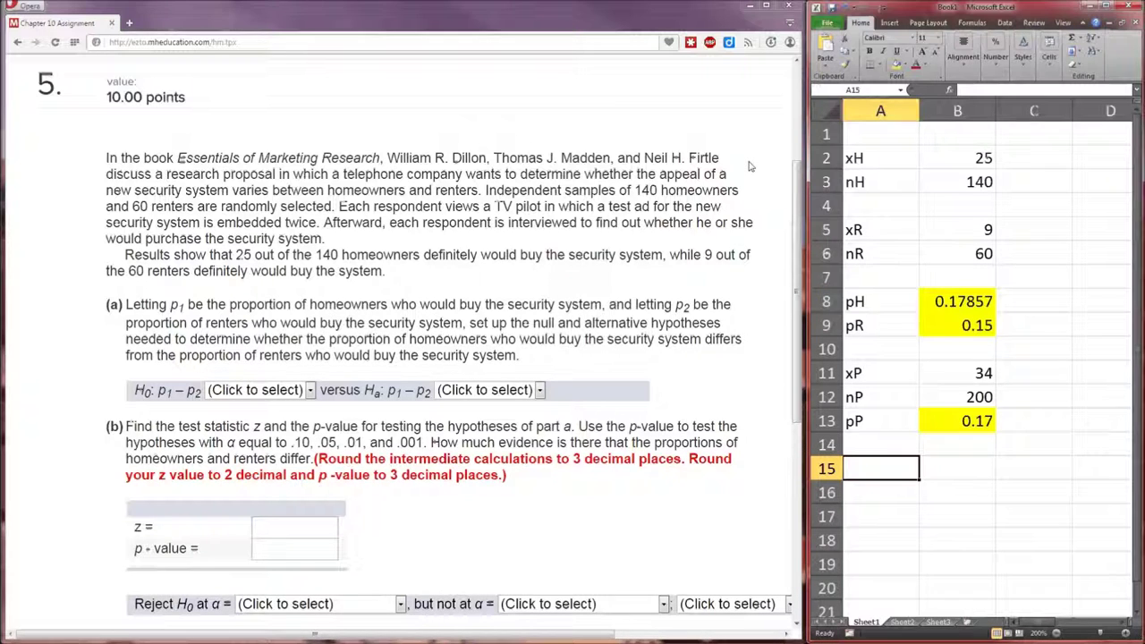
# - Rename the homeowner labels in A2, A3 and A8 to x1, n1 and p1
pyautogui.doubleClick(883, 164)
pyautogui.press('BackSpace')
pyautogui.write('1')
pyautogui.press('Return')
pyautogui.write('n1')
pyautogui.press('Down')
pyautogui.press('Down')
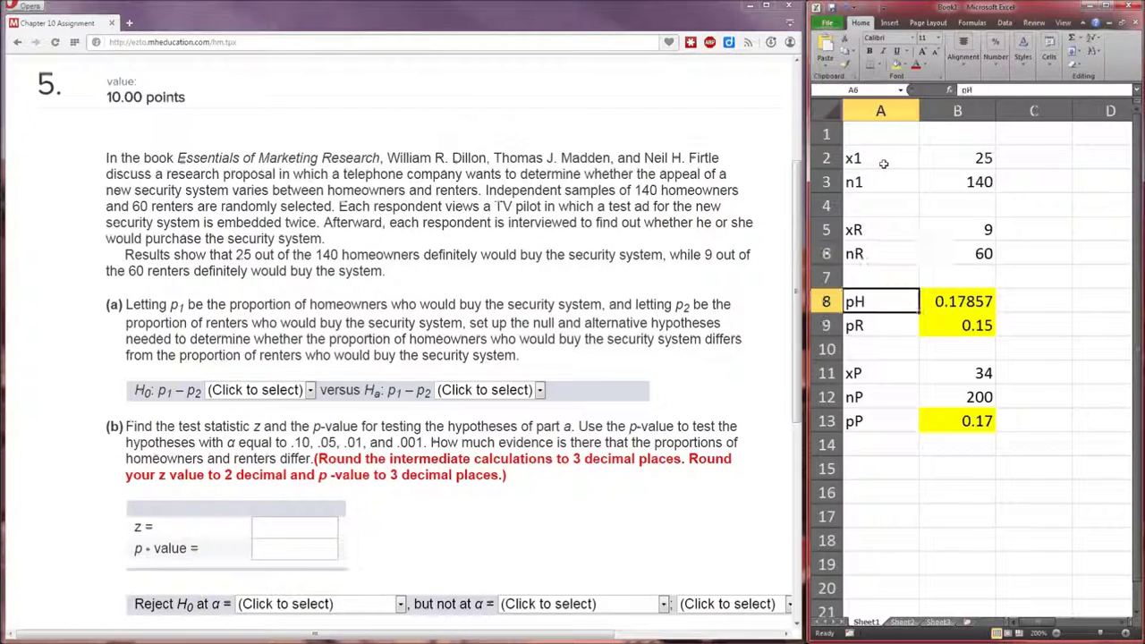
pyautogui.write('p1')
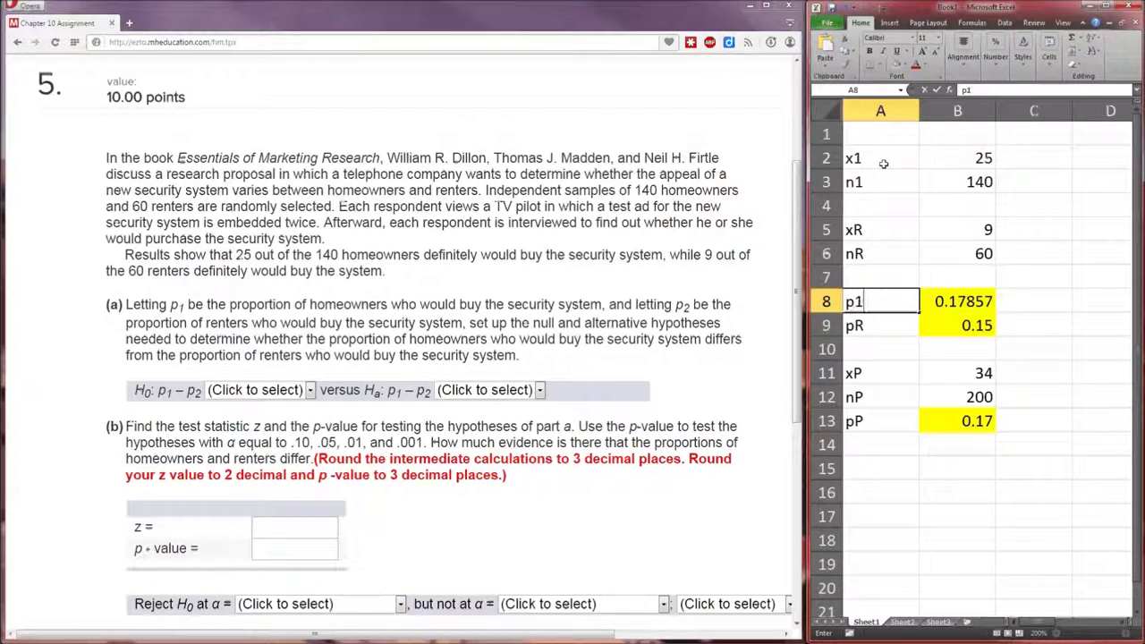
pyautogui.press('Return')
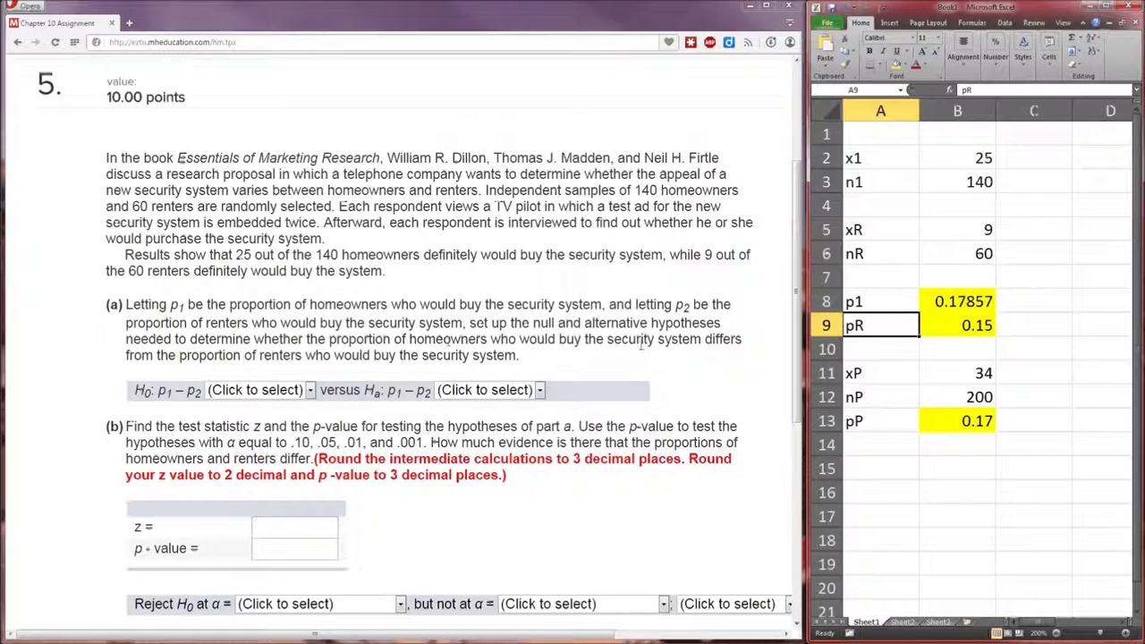
# - Rename the renter labels in A5, A6 and A9 to x2, n2 and p2
pyautogui.press('Up')
pyautogui.press('Up')
pyautogui.press('Up')
pyautogui.press('Up')
pyautogui.write('x2')
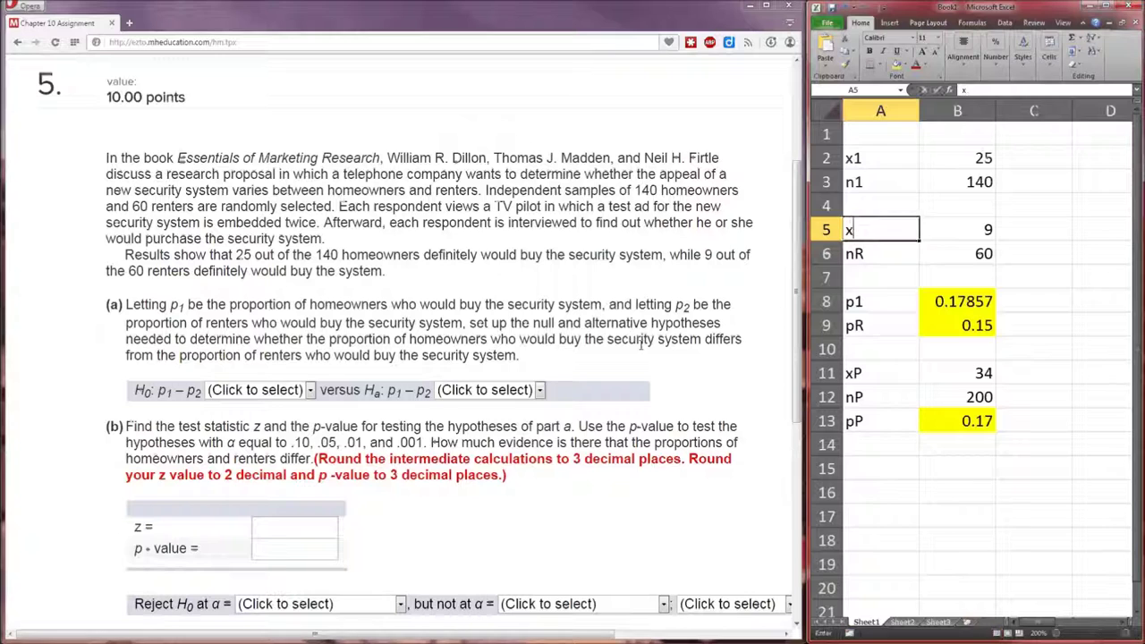
pyautogui.press('Return')
pyautogui.write('x2')
pyautogui.press('BackSpace')
pyautogui.press('BackSpace')
pyautogui.write('n2')
pyautogui.press('Return')
pyautogui.press('Return')
pyautogui.press('Return')
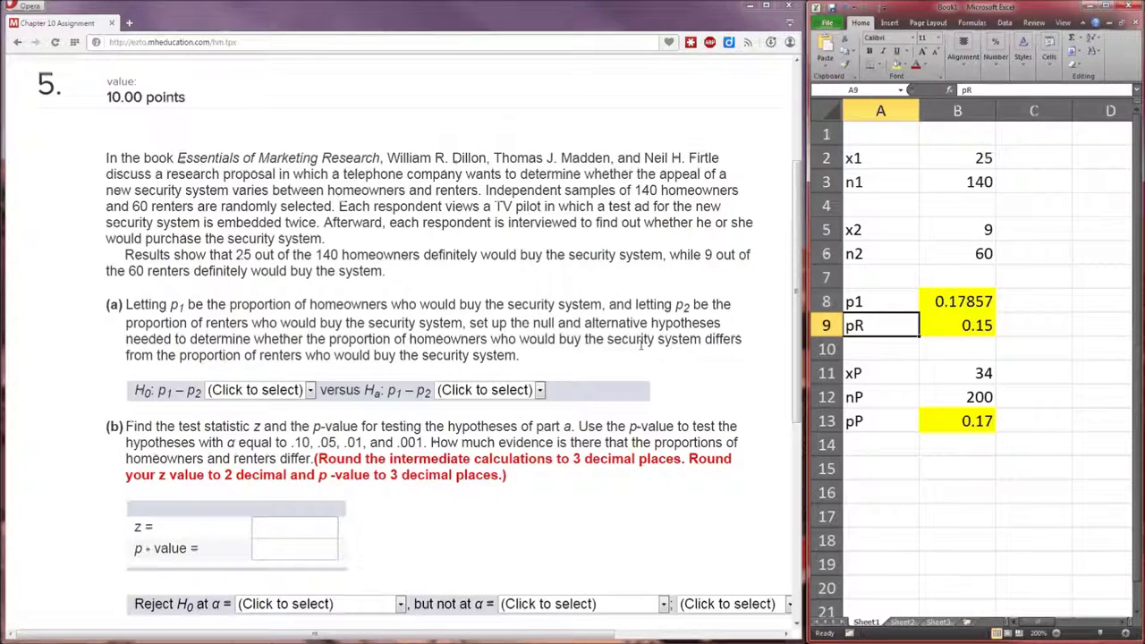
pyautogui.write('p2')
pyautogui.press('Return')
pyautogui.press('Return')
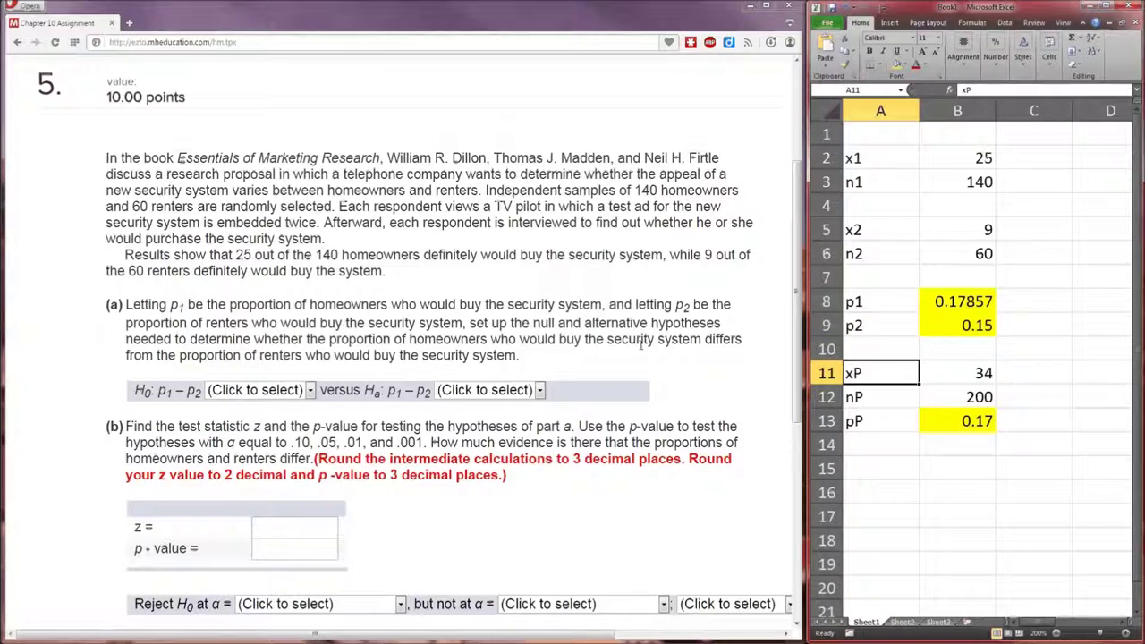
pyautogui.press('Return')
pyautogui.press('Return')
pyautogui.press('Return')
pyautogui.press('Return')
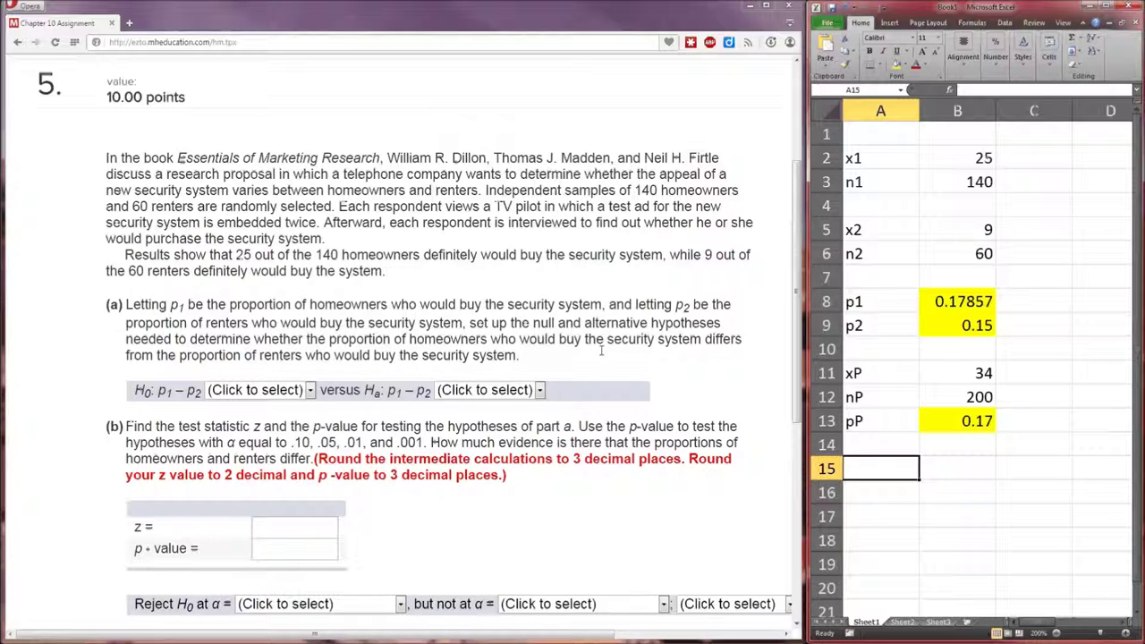
# - Answer part (a) by setting the null hypothesis to equal to 0 and the alternative hypothesis to not equal to 0
pyautogui.doubleClick(723, 339)
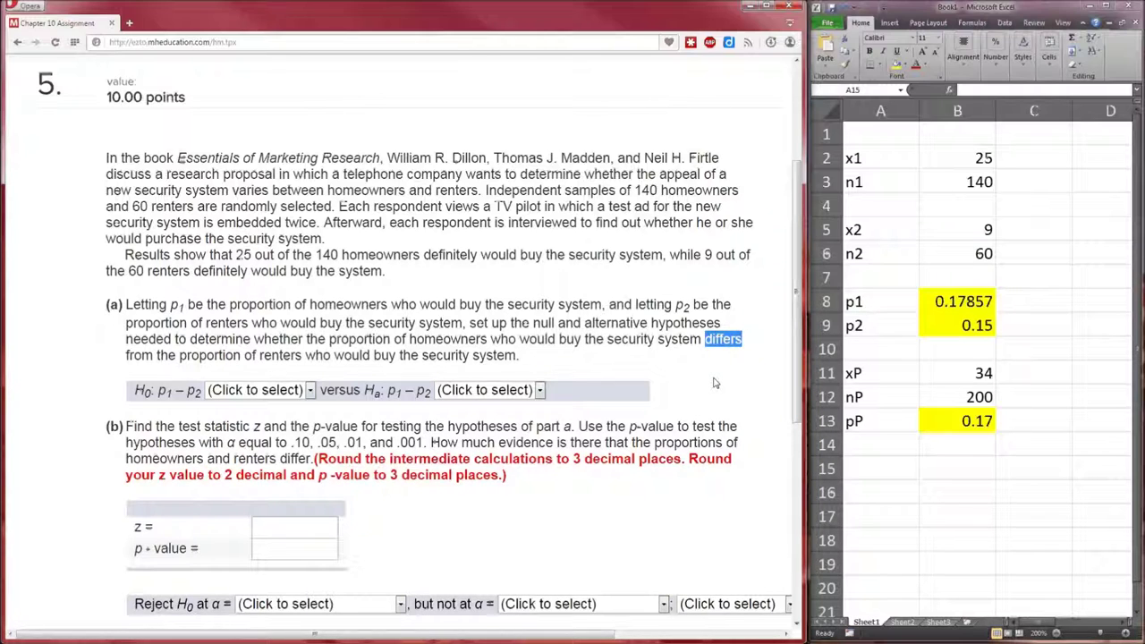
pyautogui.click(290, 391)
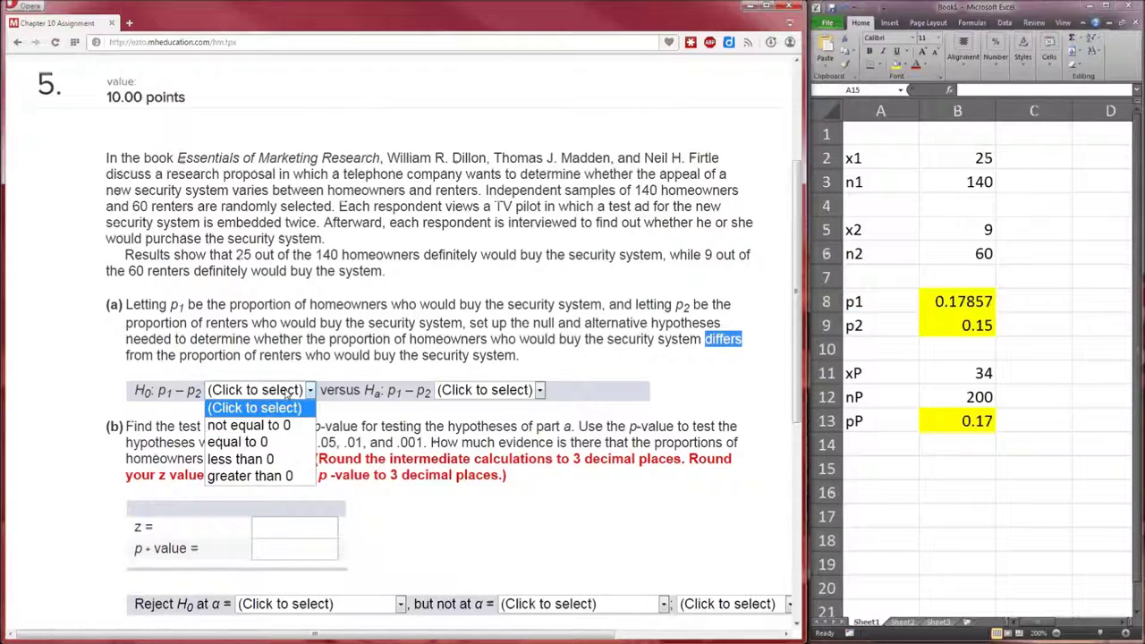
pyautogui.click(260, 442)
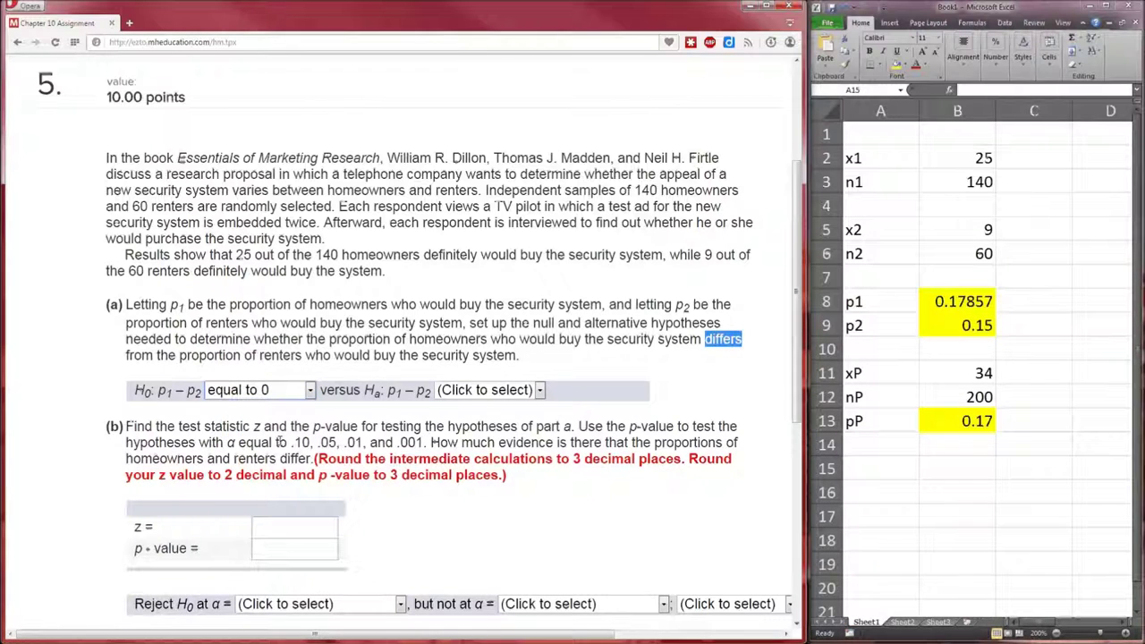
pyautogui.click(475, 391)
pyautogui.click(480, 425)
pyautogui.click(480, 427)
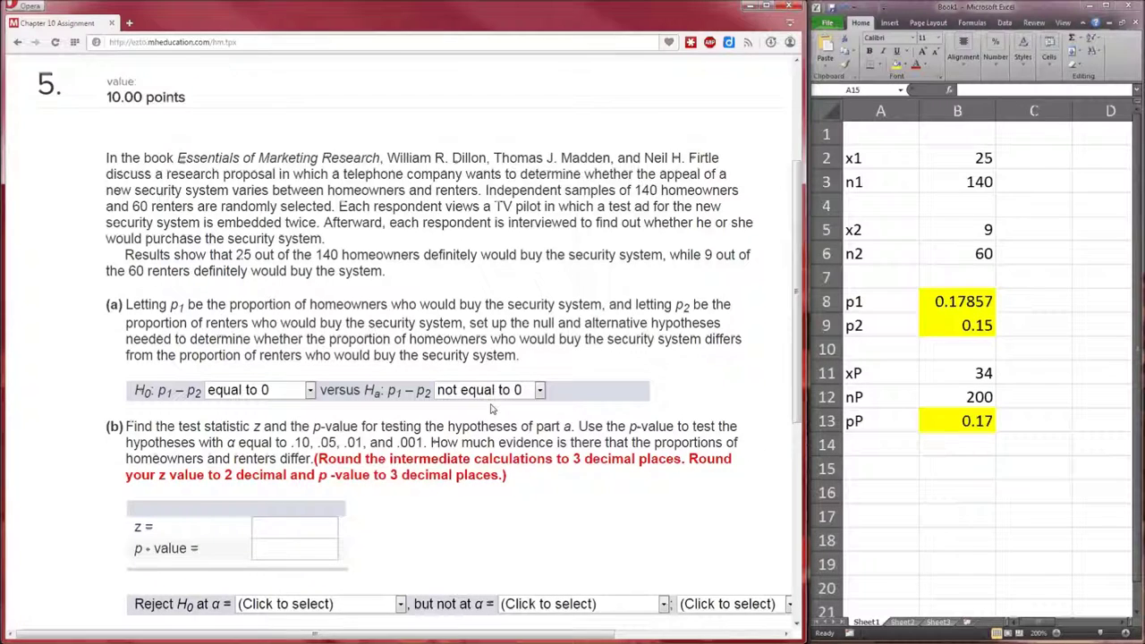
# - Label cell A15 se and calculate the pooled standard error in B15 with =SQRT(B13*(1-B13)*(1/B3+1/B6))
pyautogui.scroll(-3, 490, 409)
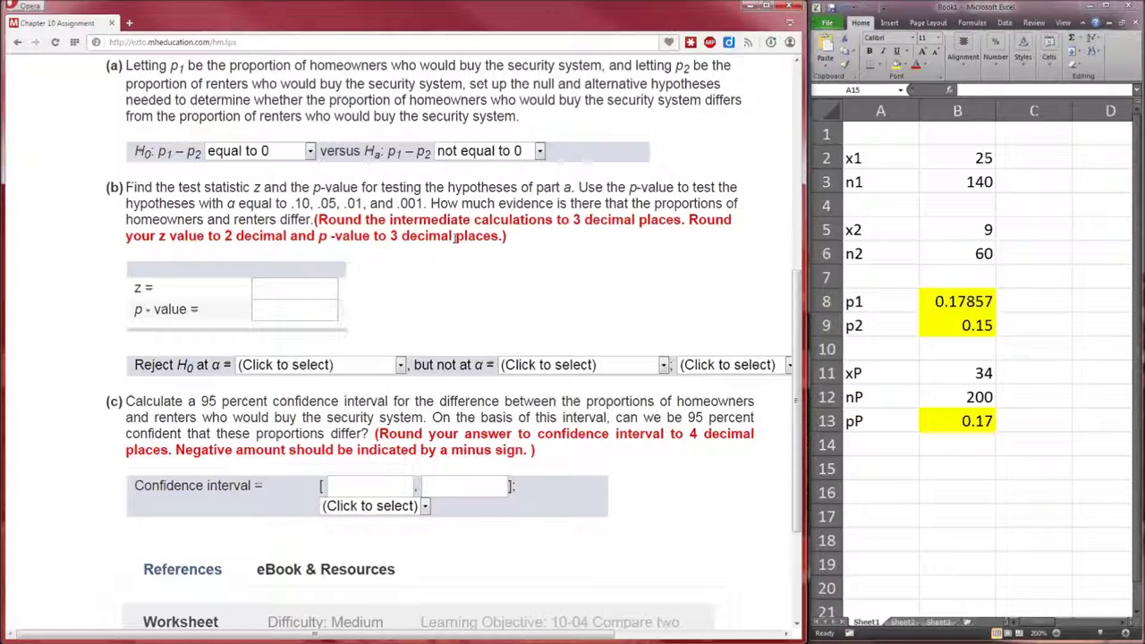
pyautogui.click(307, 287)
pyautogui.click(900, 471)
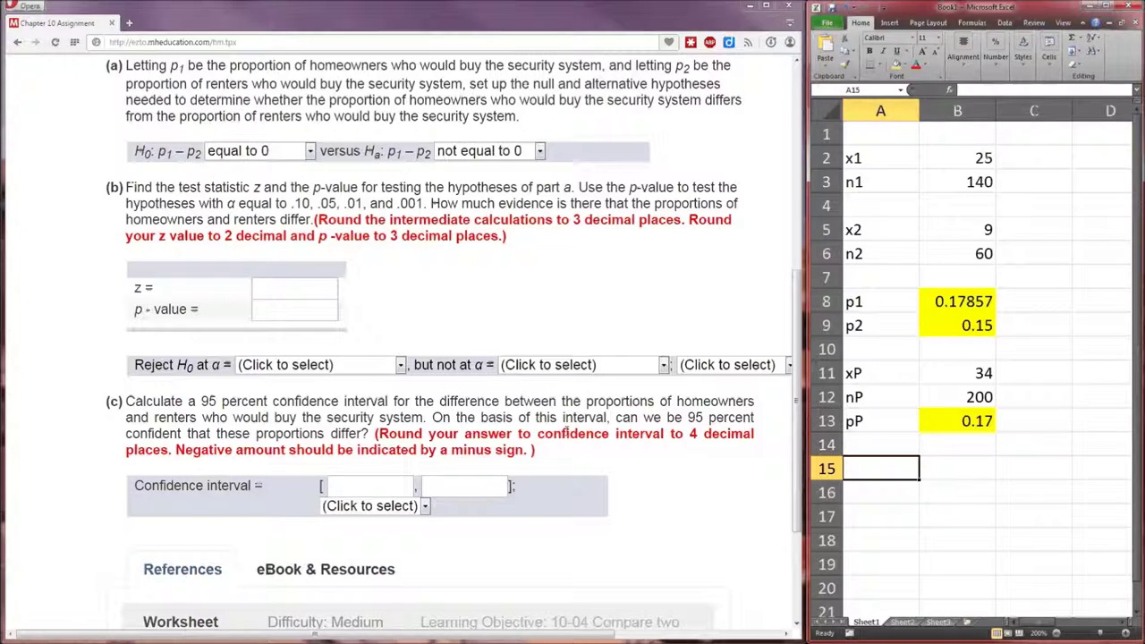
pyautogui.write('se')
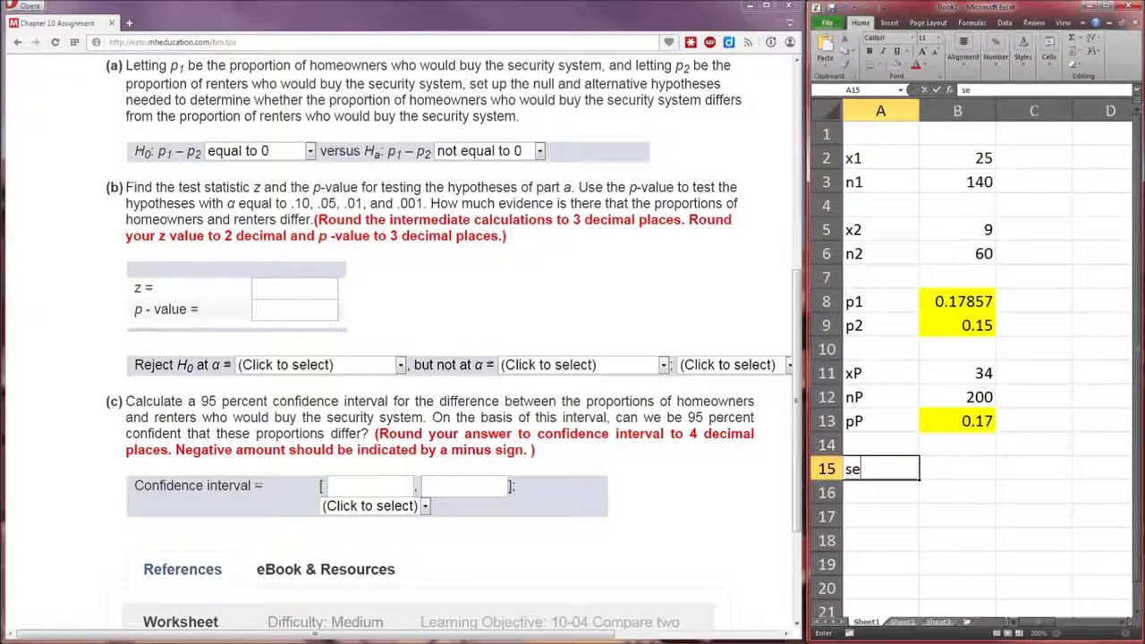
pyautogui.click(957, 469)
pyautogui.write('=')
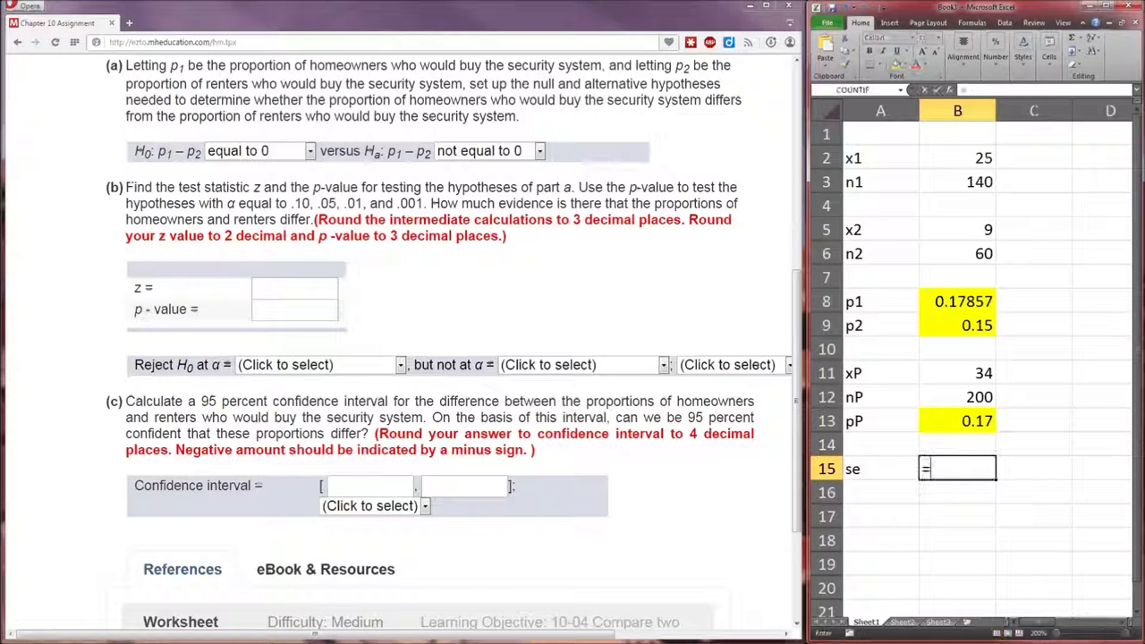
pyautogui.write('SQRT(')
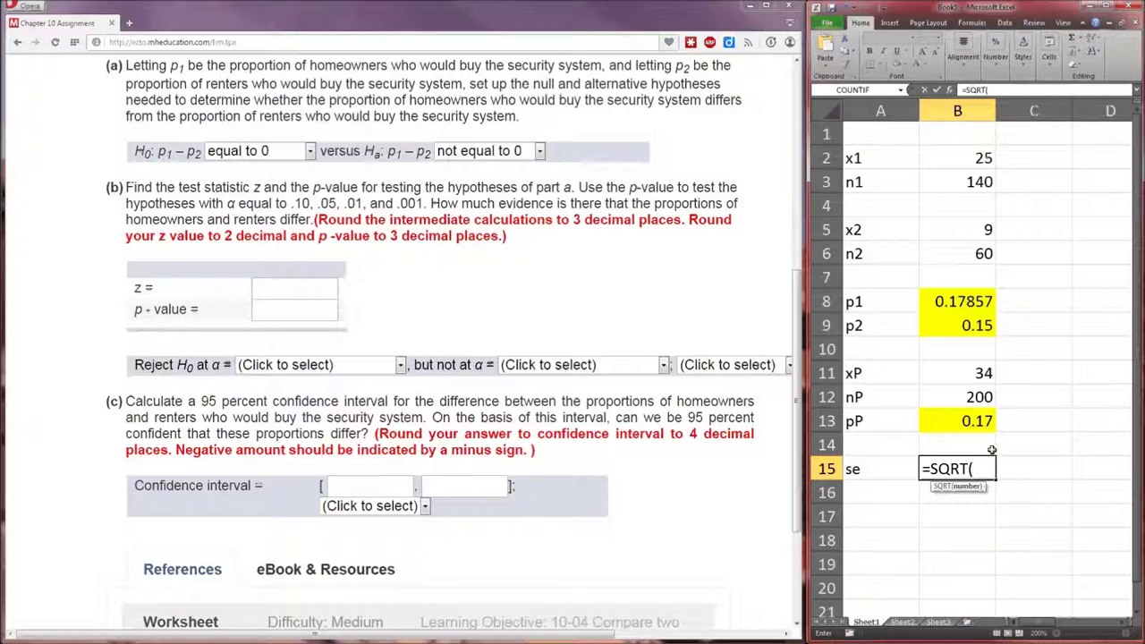
pyautogui.click(928, 425)
pyautogui.write('*(1-')
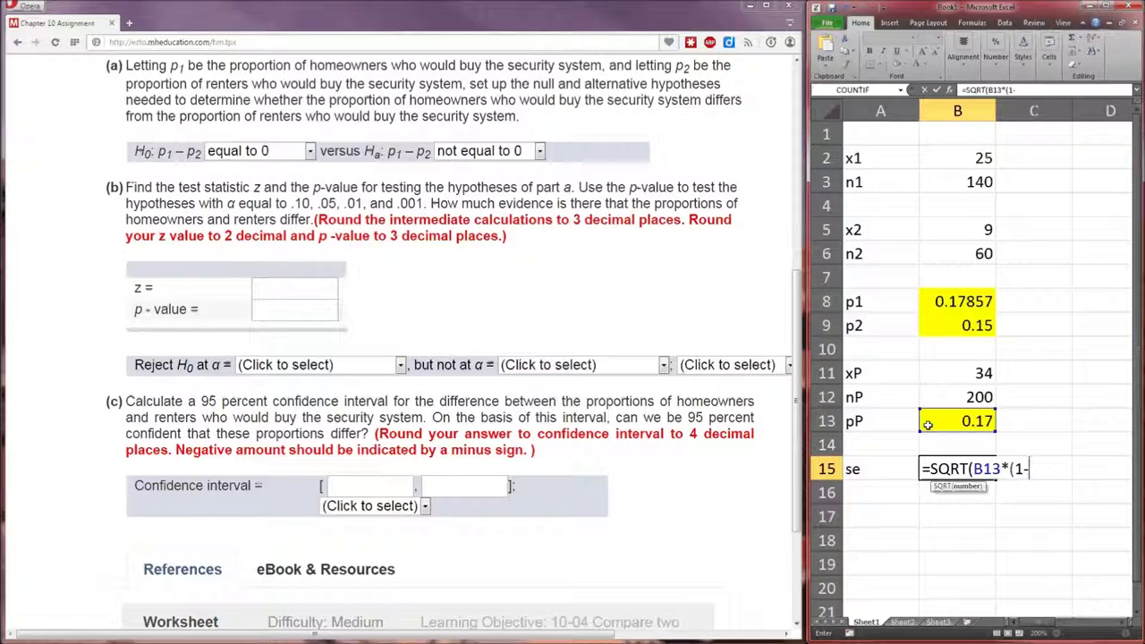
pyautogui.click(928, 425)
pyautogui.write(')*(')
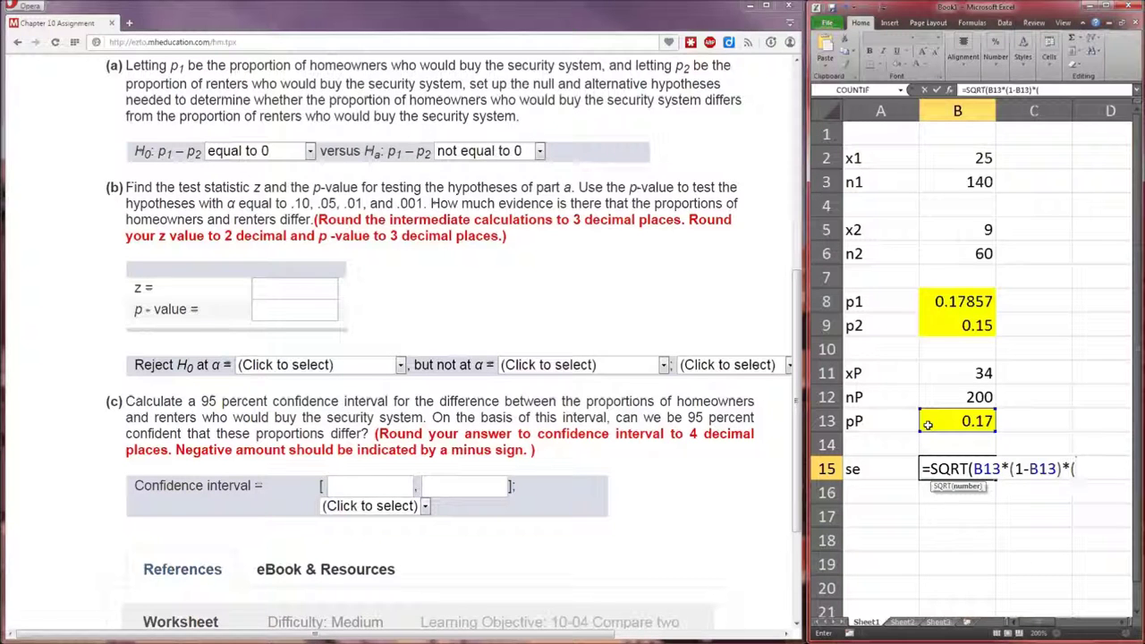
pyautogui.write('1/')
pyautogui.click(955, 184)
pyautogui.write('+1/')
pyautogui.click(937, 254)
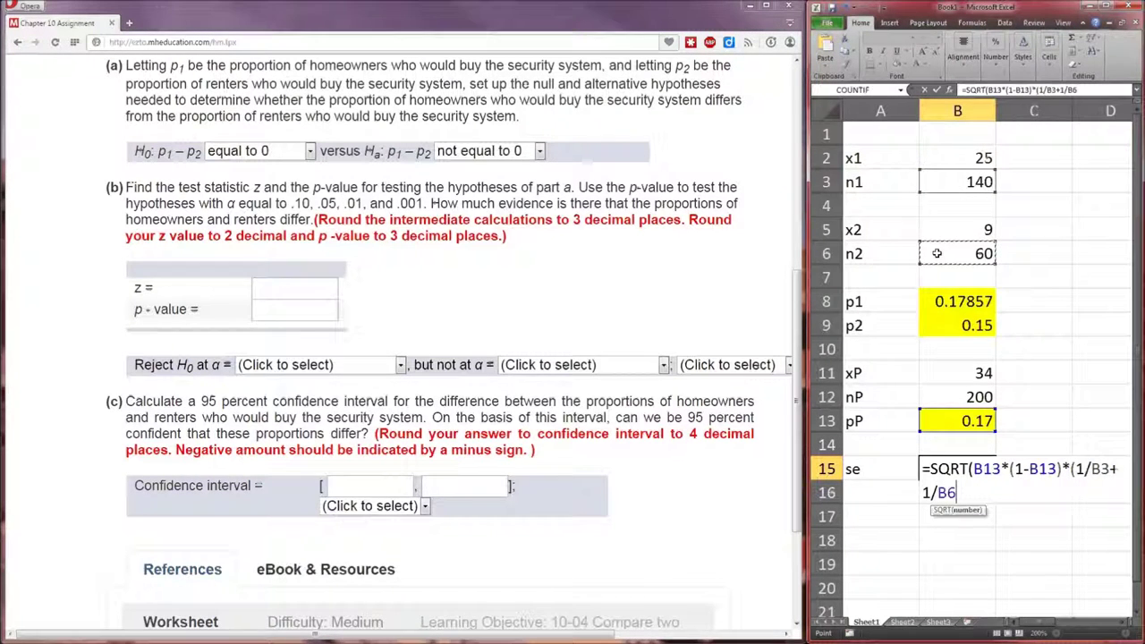
pyautogui.write('))')
pyautogui.press('Return')
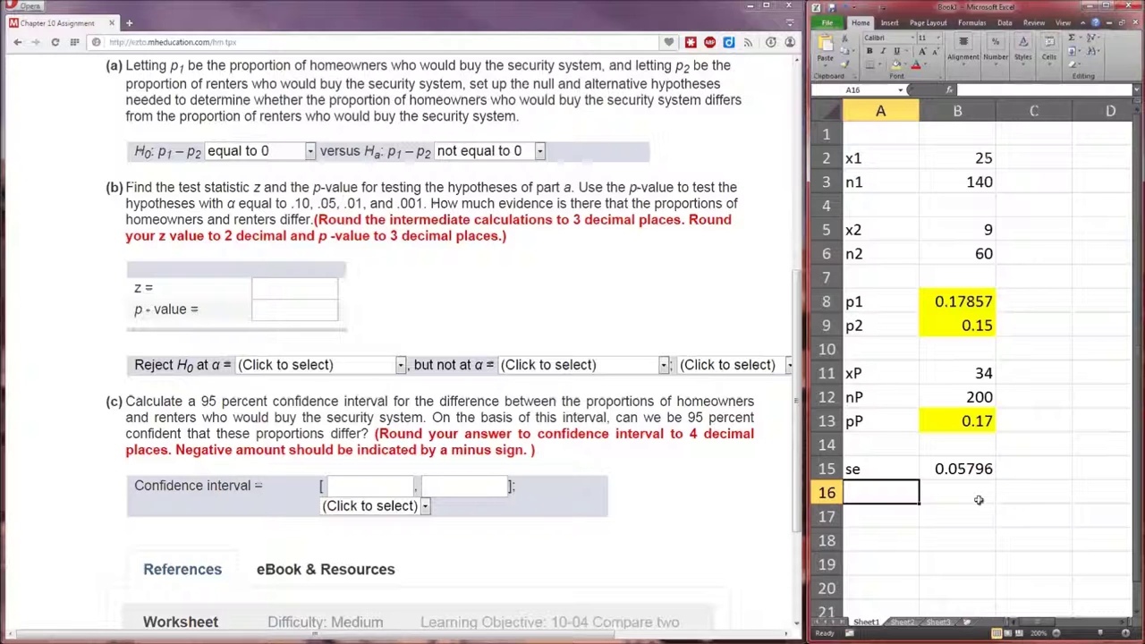
# - Label cell A17 z and calculate the test statistic in B17 with =(B8-B9)/B15
pyautogui.click(884, 516)
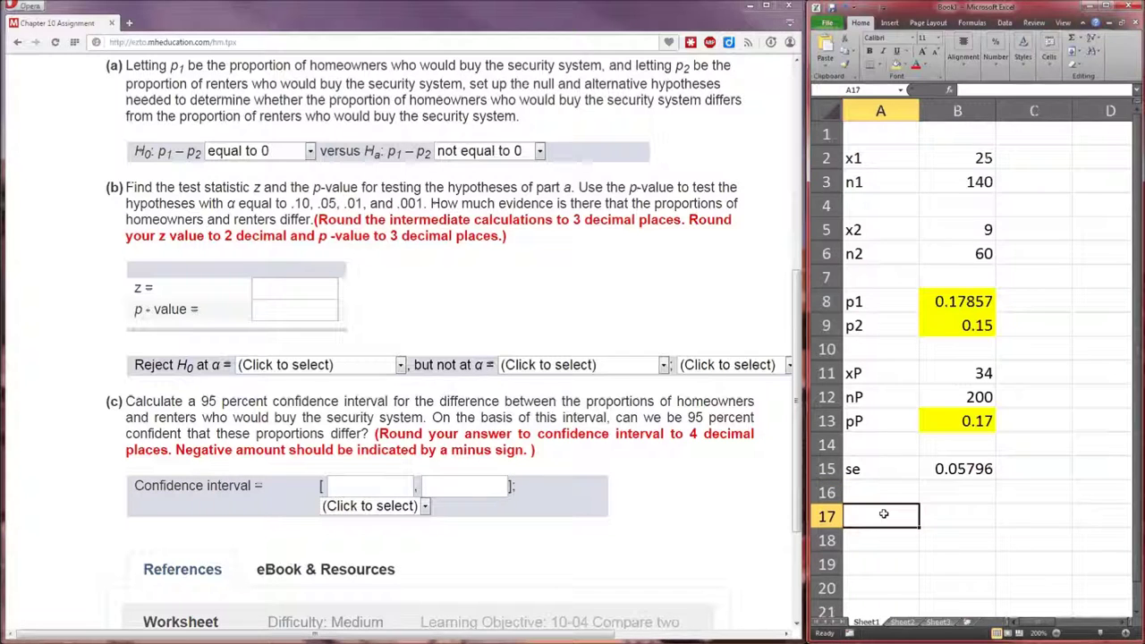
pyautogui.write('z')
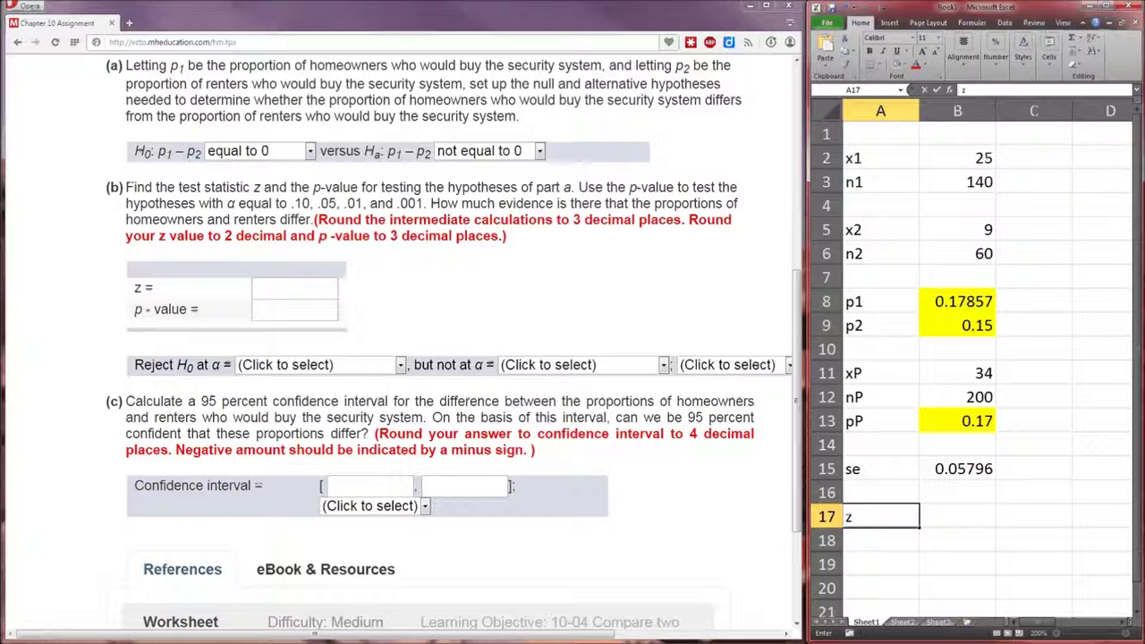
pyautogui.press('Tab')
pyautogui.write('=')
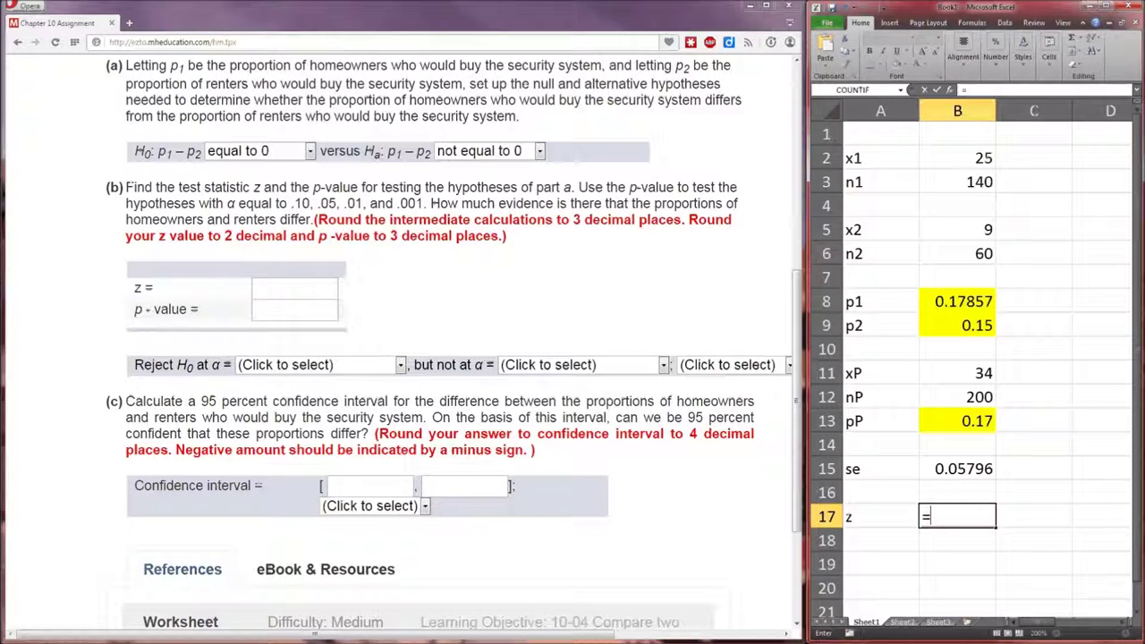
pyautogui.write('(')
pyautogui.click(944, 302)
pyautogui.write('-')
pyautogui.click(942, 323)
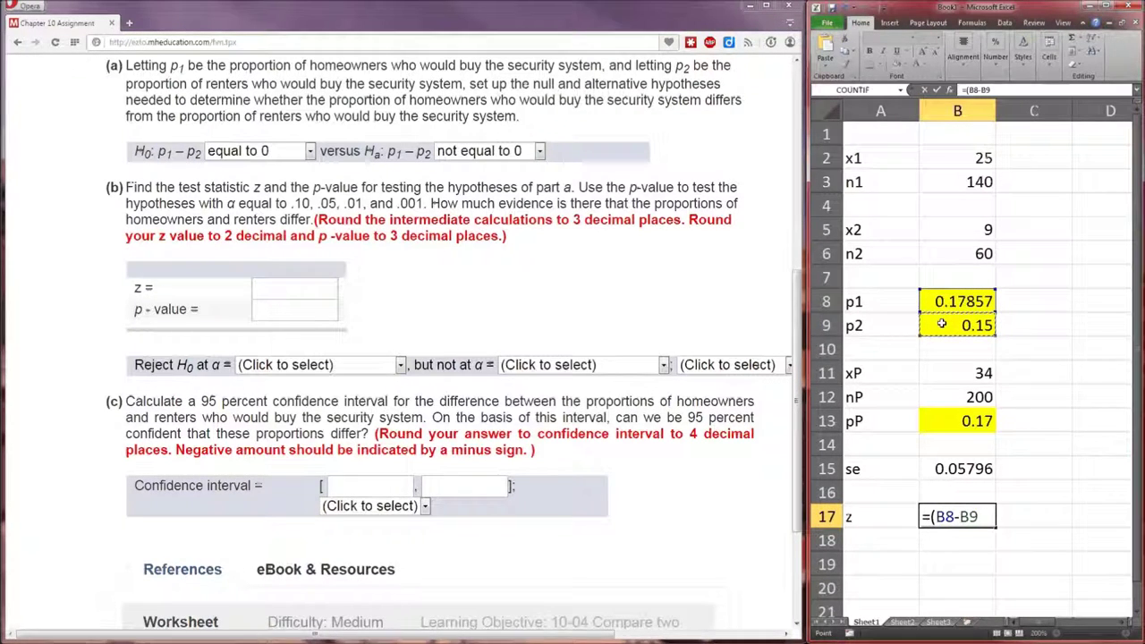
pyautogui.write(')')
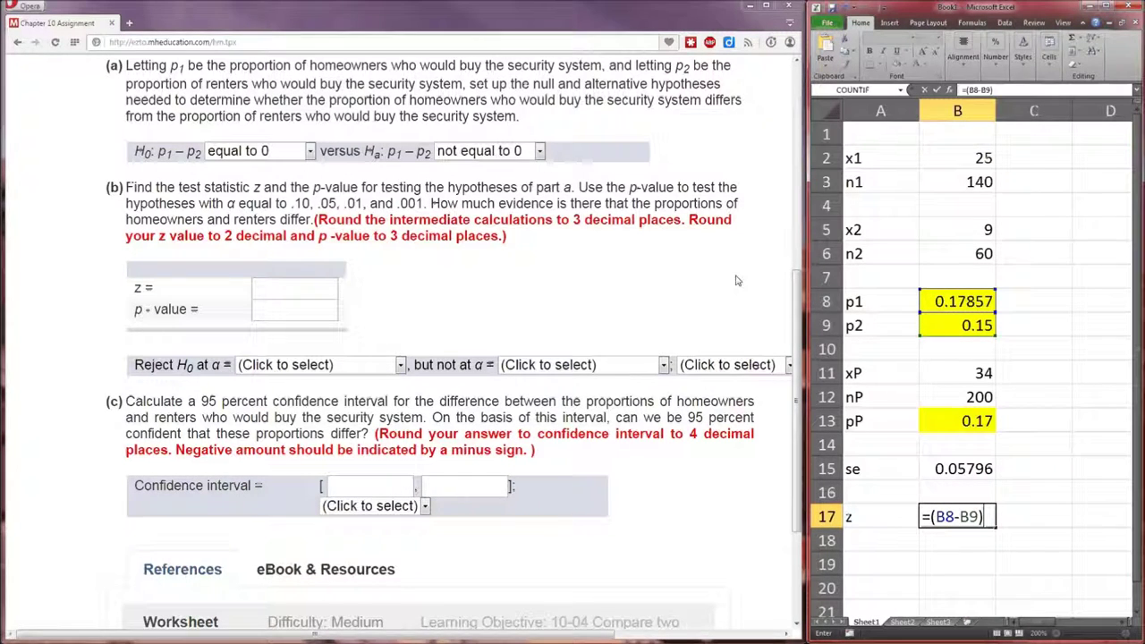
pyautogui.write('/')
pyautogui.click(975, 469)
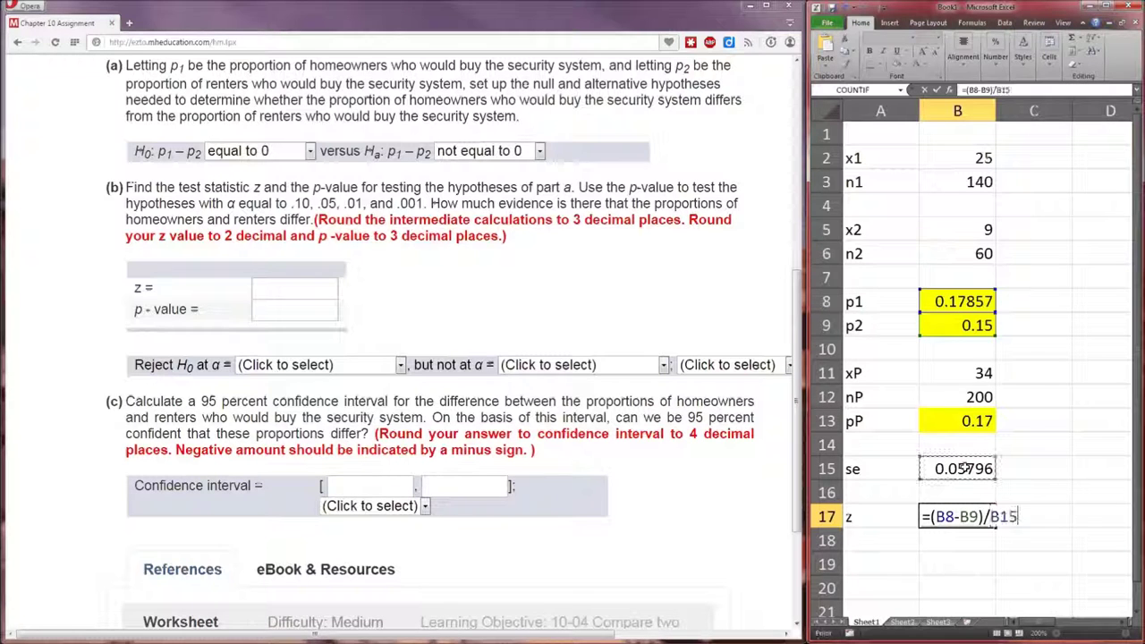
pyautogui.press('Return')
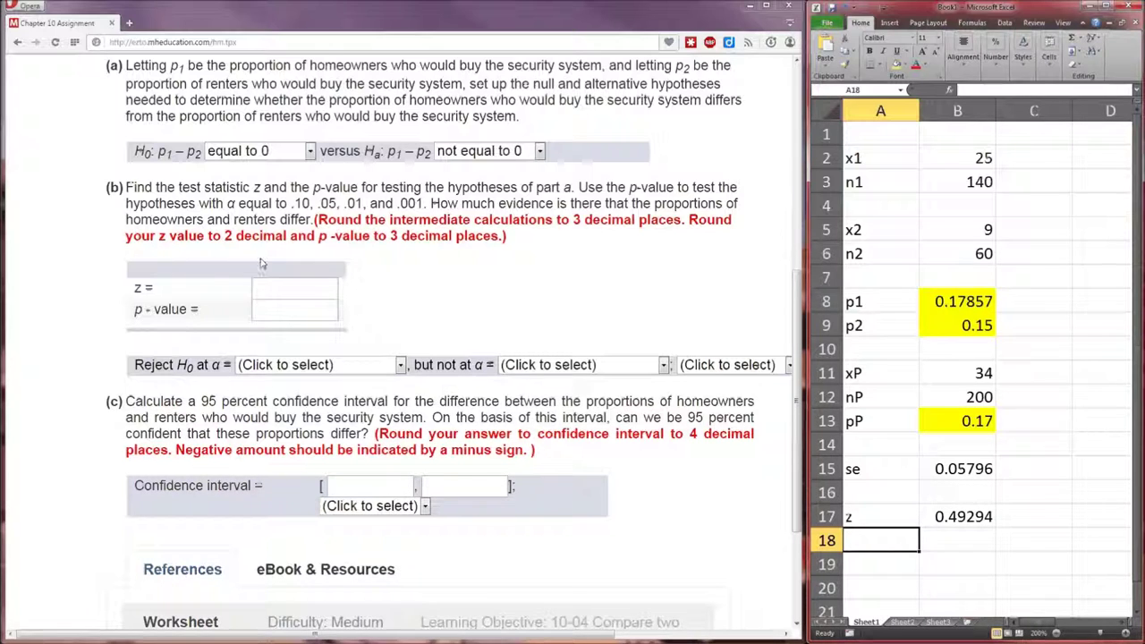
# - Enter the test statistic from B17, rounded to 0.49, as the z answer in part (b)
pyautogui.click(966, 519)
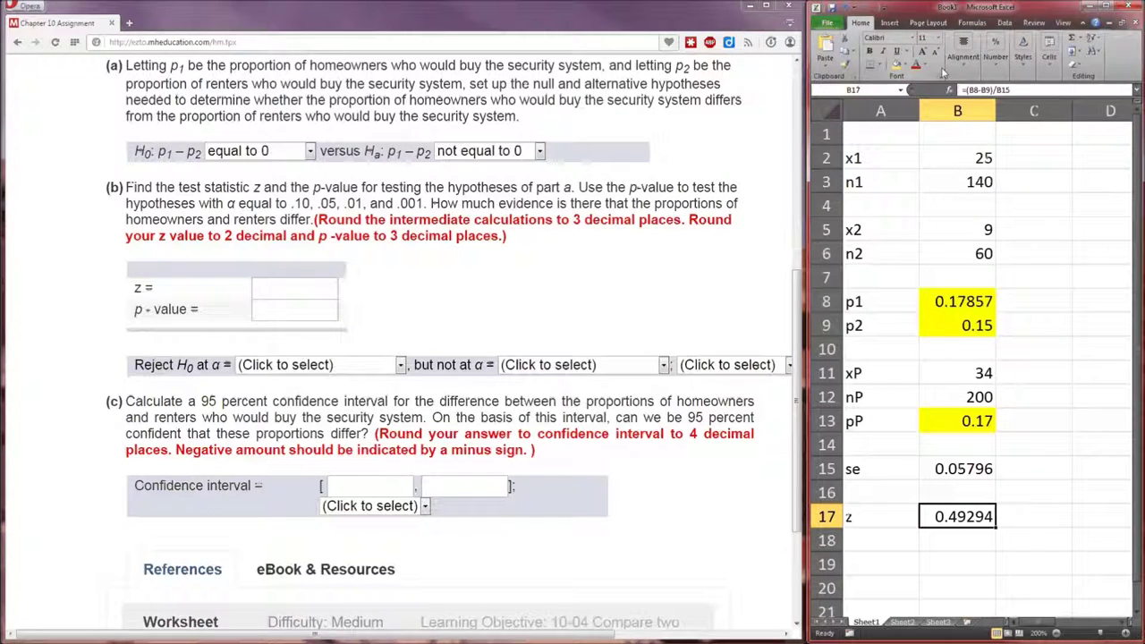
pyautogui.click(303, 286)
pyautogui.write('0.49')
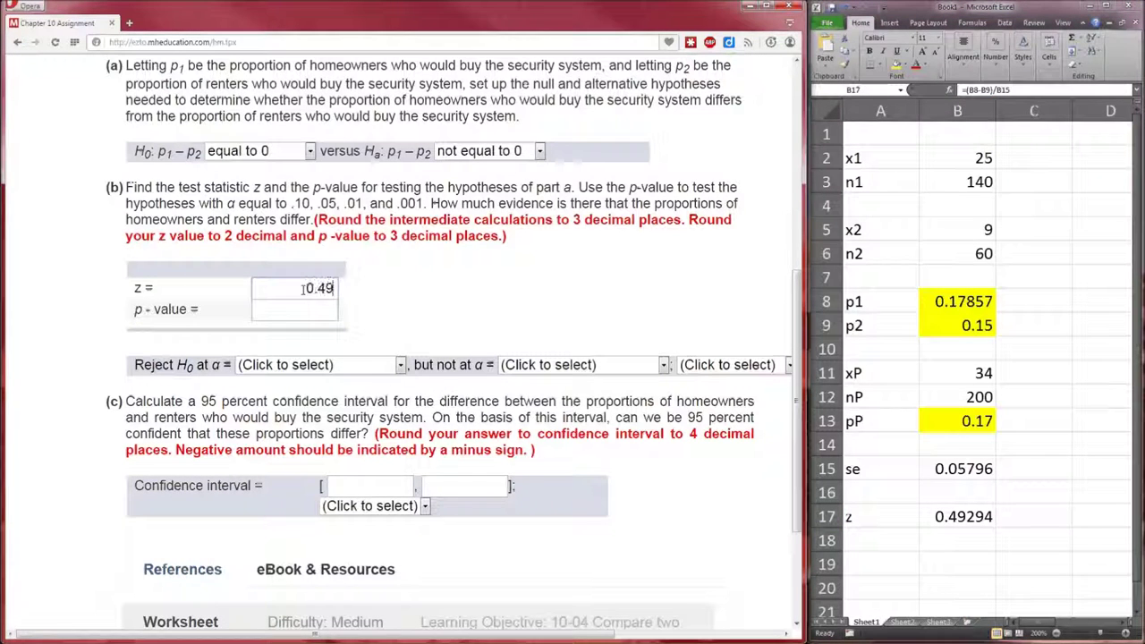
# - Label cell A18 p-value below the z label
pyautogui.click(304, 312)
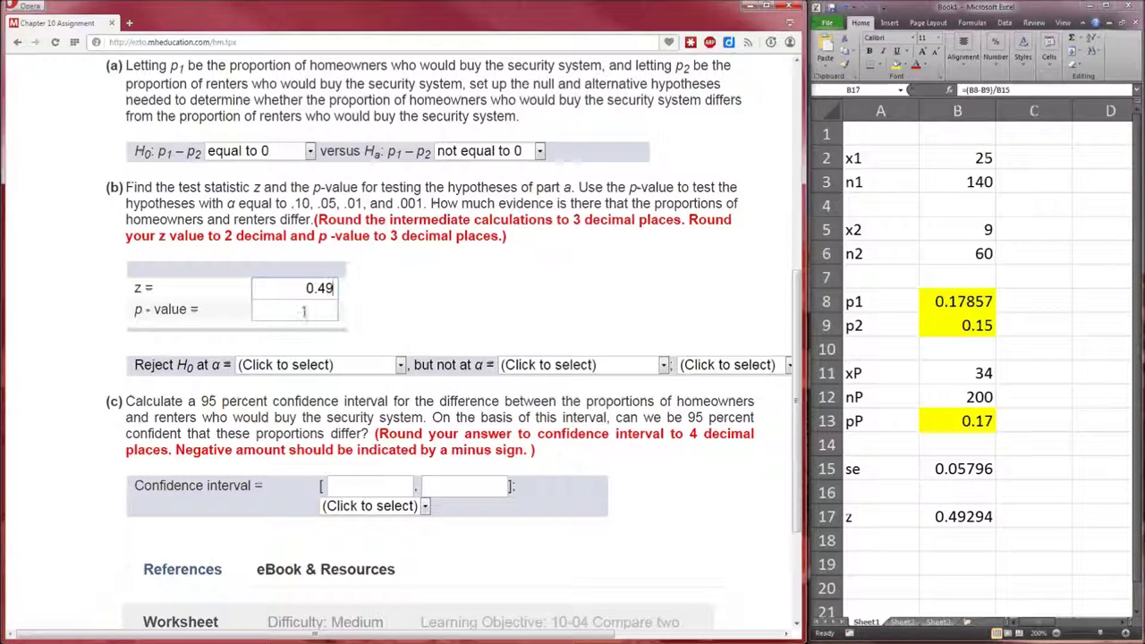
pyautogui.click(886, 539)
pyautogui.write('p-value')
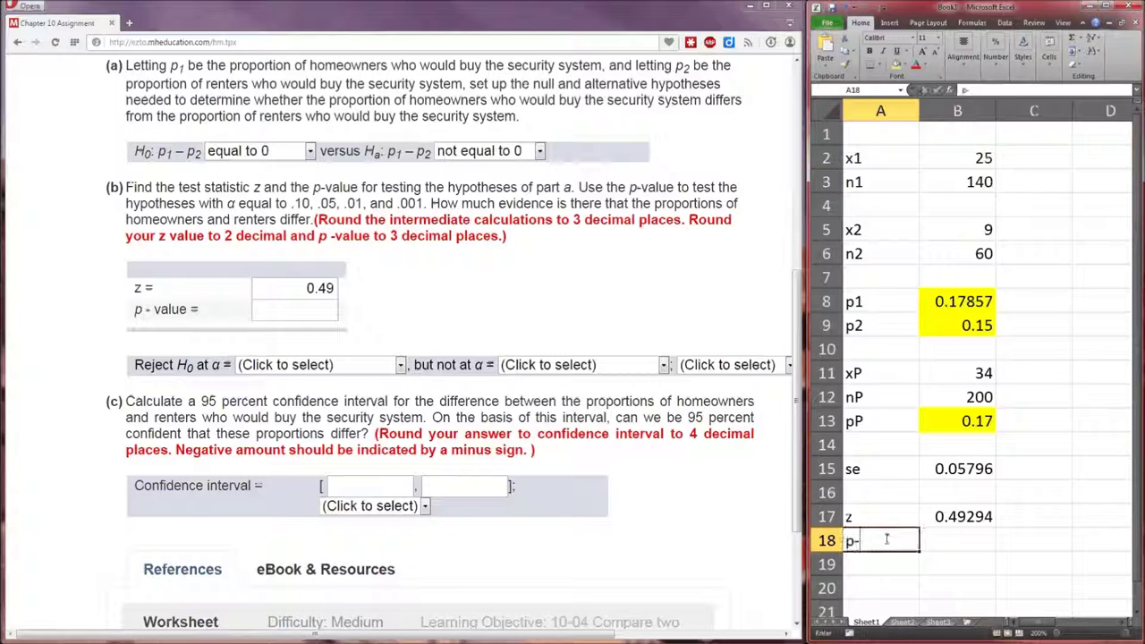
pyautogui.press('Tab')
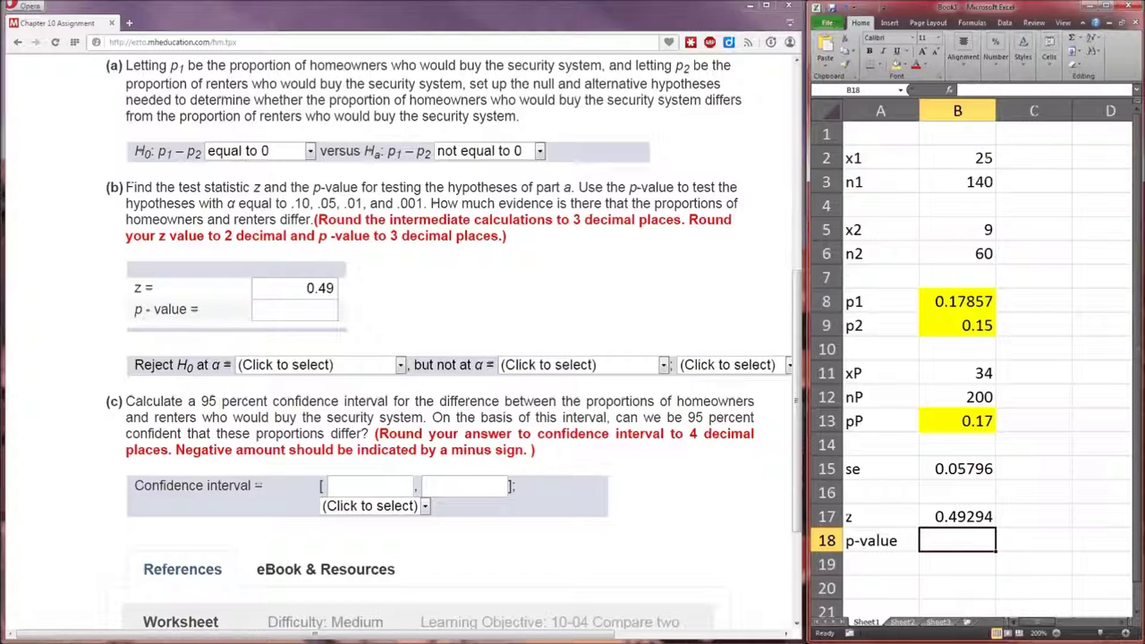
# - Calculate the two-tailed p-value in B18 with =2*NORM.DIST(-B17,0,1,TRUE)
pyautogui.write('=2*')
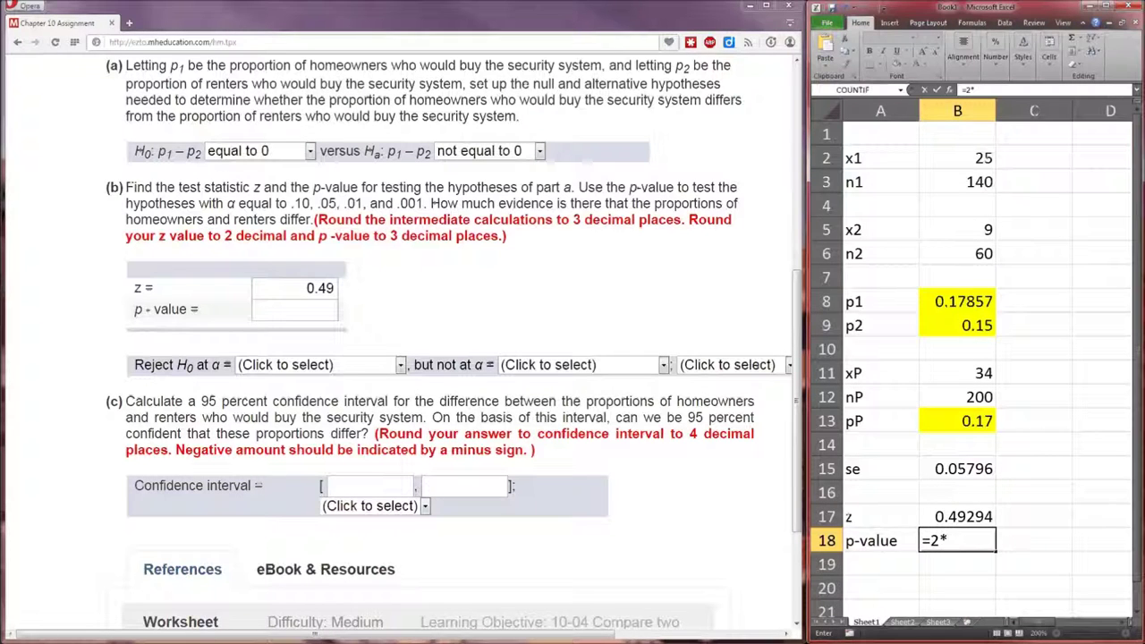
pyautogui.write('DIST.')
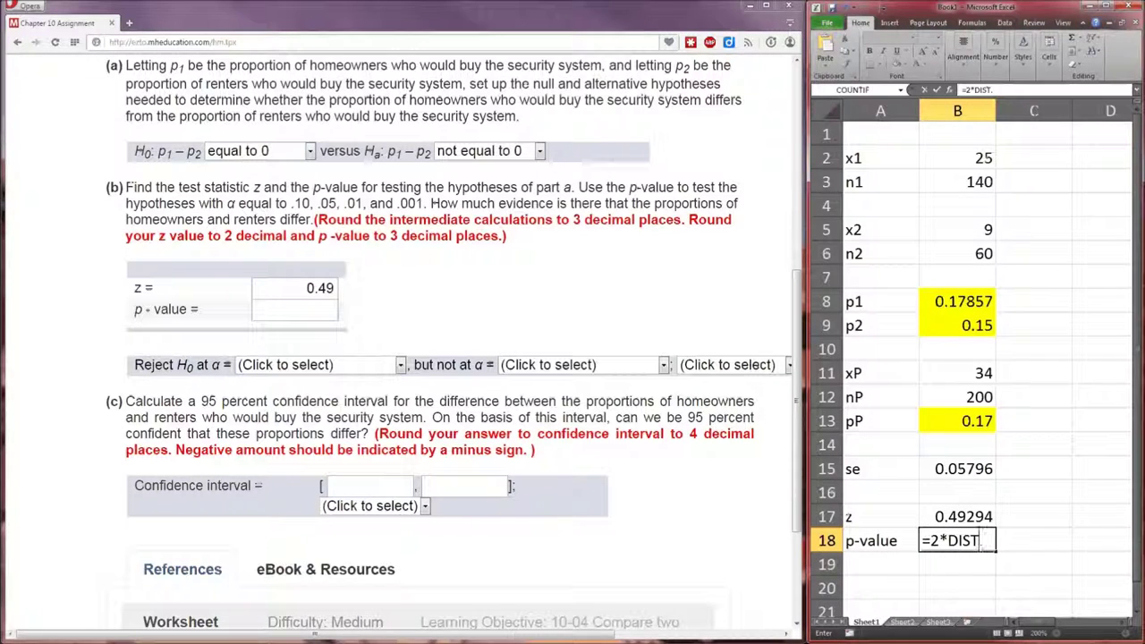
pyautogui.press('BackSpace')
pyautogui.press('BackSpace')
pyautogui.press('BackSpace')
pyautogui.press('BackSpace')
pyautogui.write('NO')
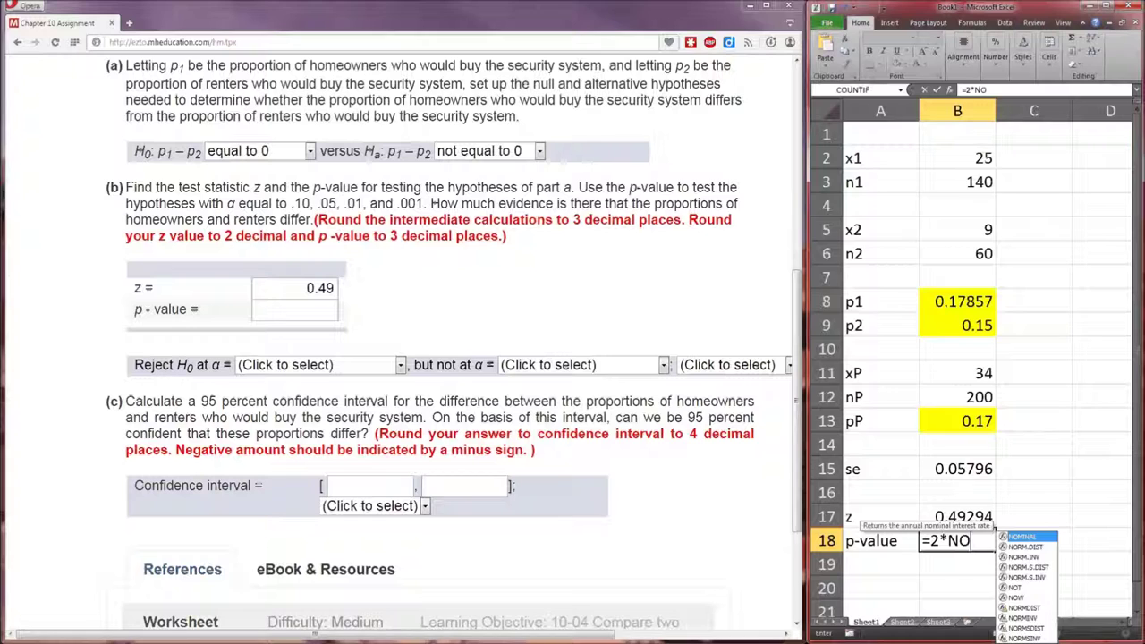
pyautogui.write('RM.DIST(')
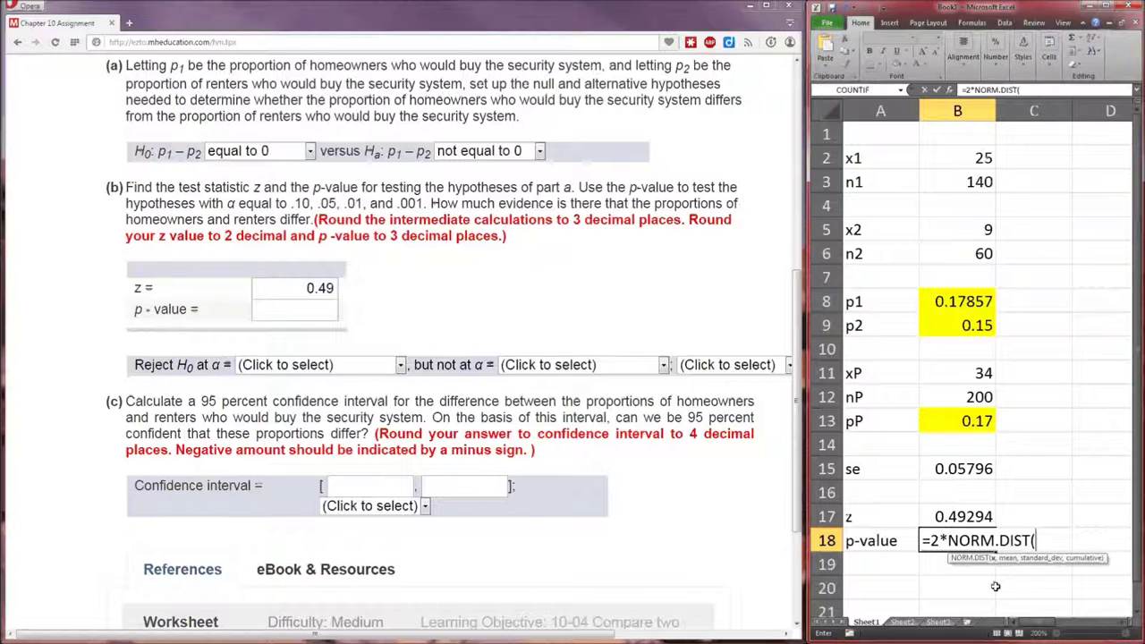
pyautogui.write('-')
pyautogui.click(943, 517)
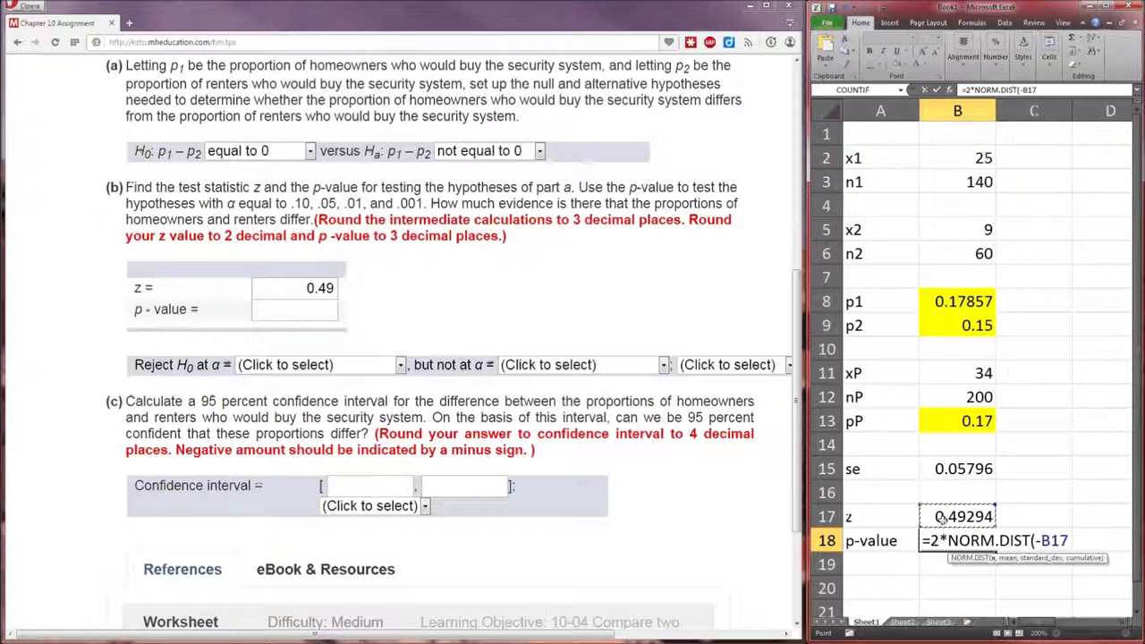
pyautogui.write(',')
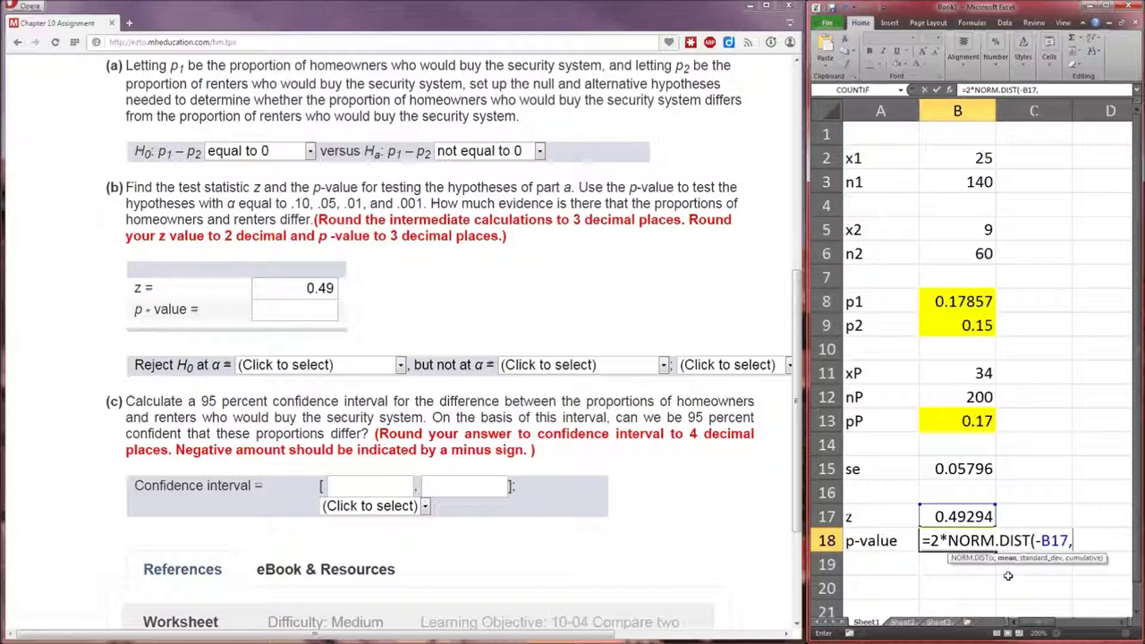
pyautogui.write('0,1')
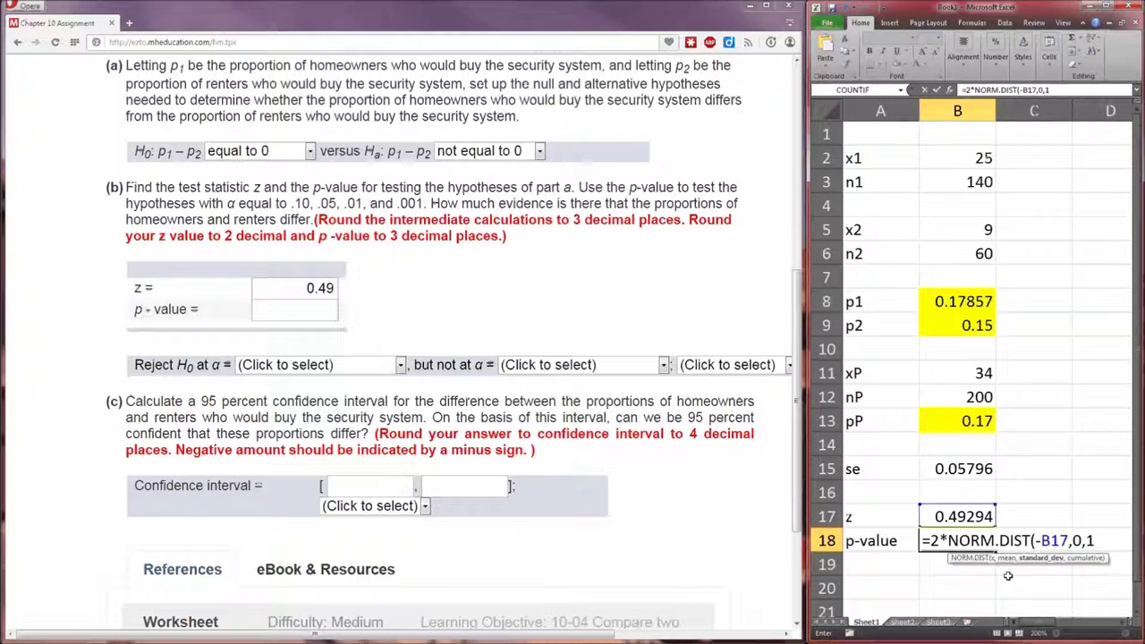
pyautogui.write(',TRUE)')
pyautogui.press('Return')
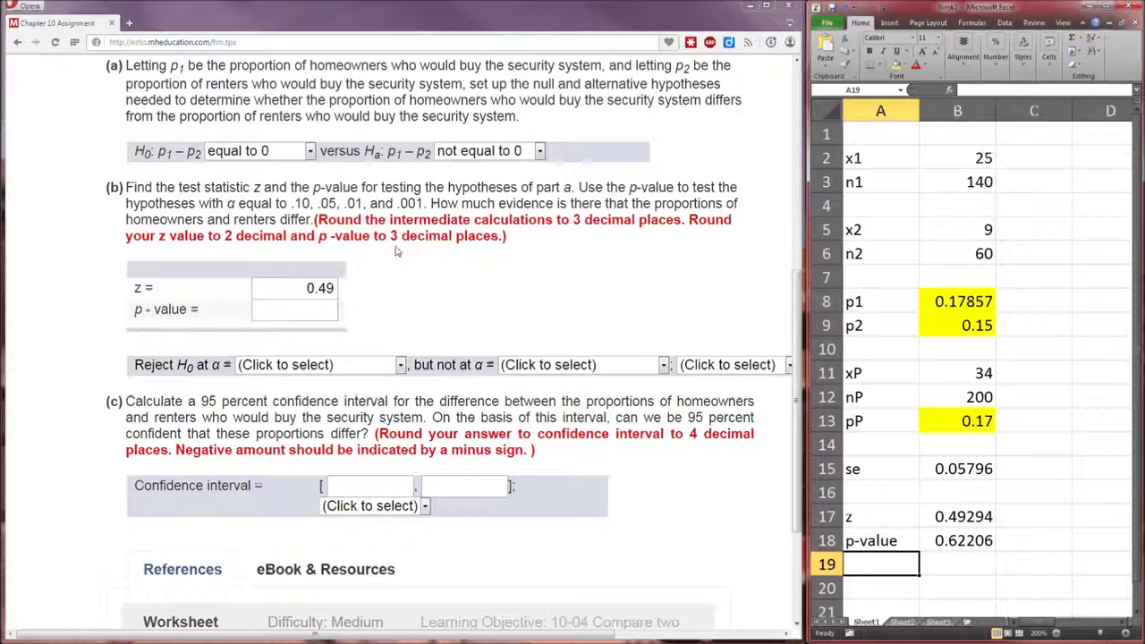
# - In part (b), enter 0.622 as the p-value and answer that H0 is rejected at no values, but not at 0.1, 0.05, 0.01 and 0.001
pyautogui.click(306, 310)
pyautogui.write('0.622')
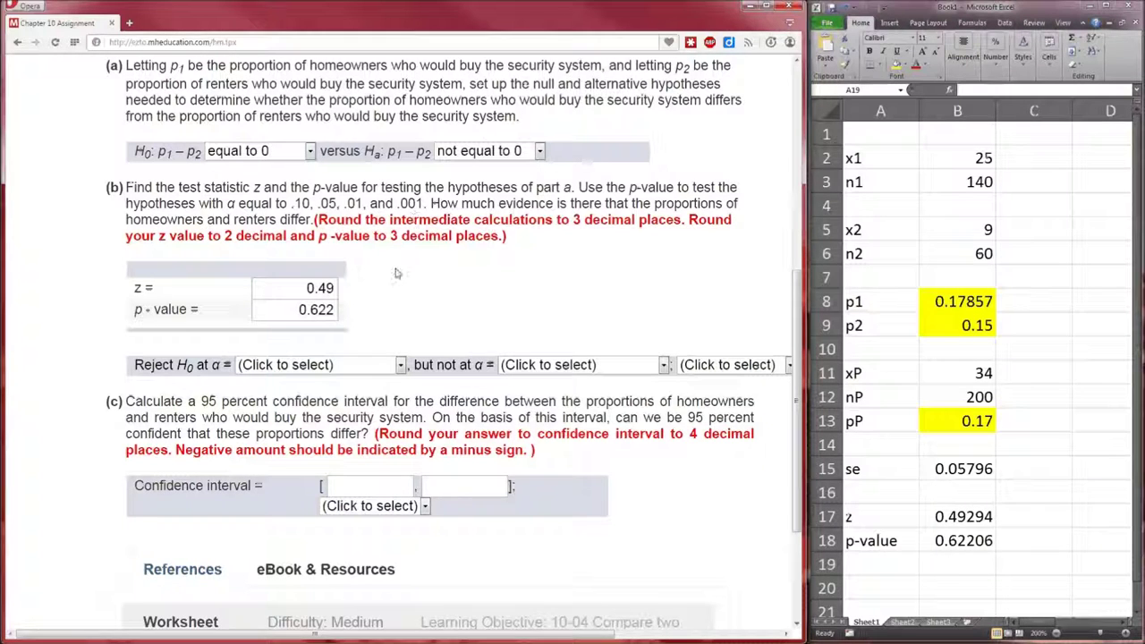
pyautogui.click(324, 367)
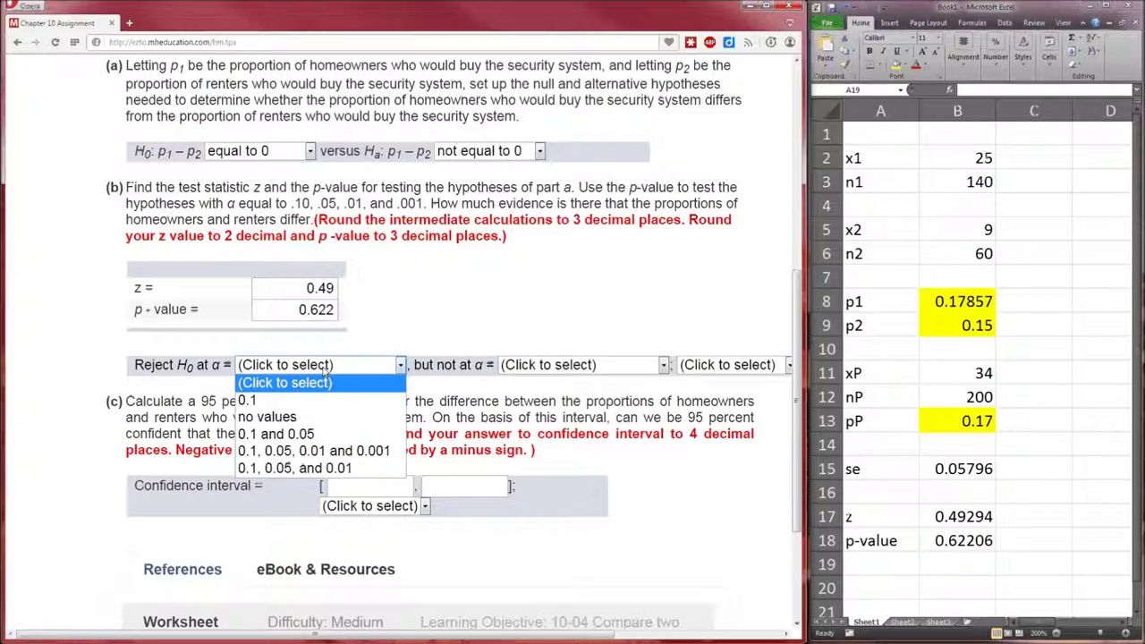
pyautogui.click(329, 416)
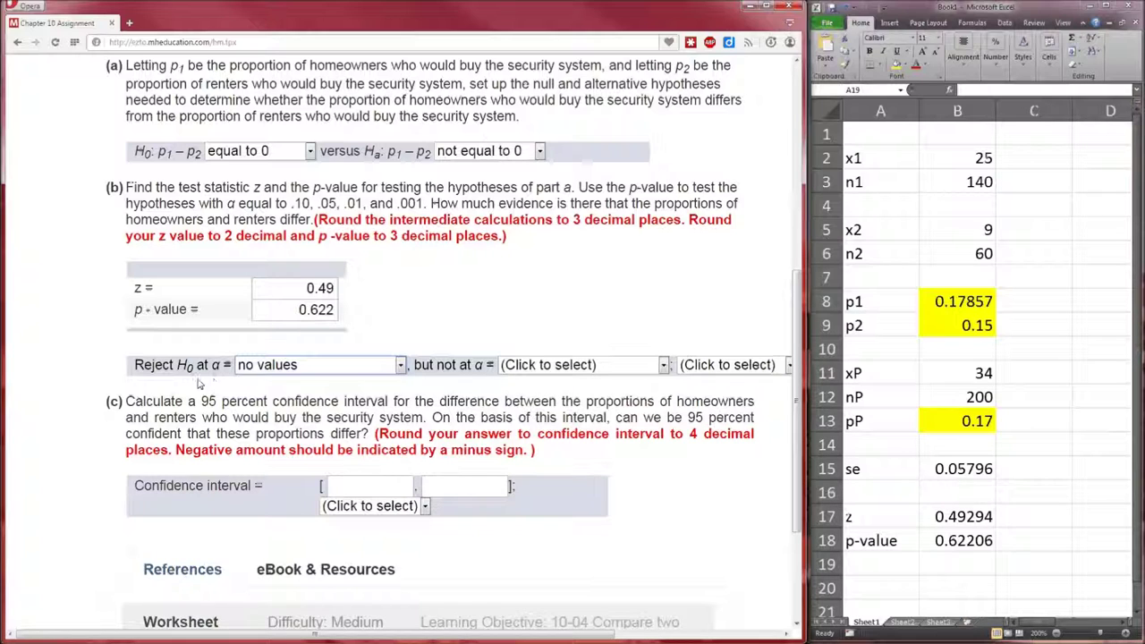
pyautogui.click(586, 367)
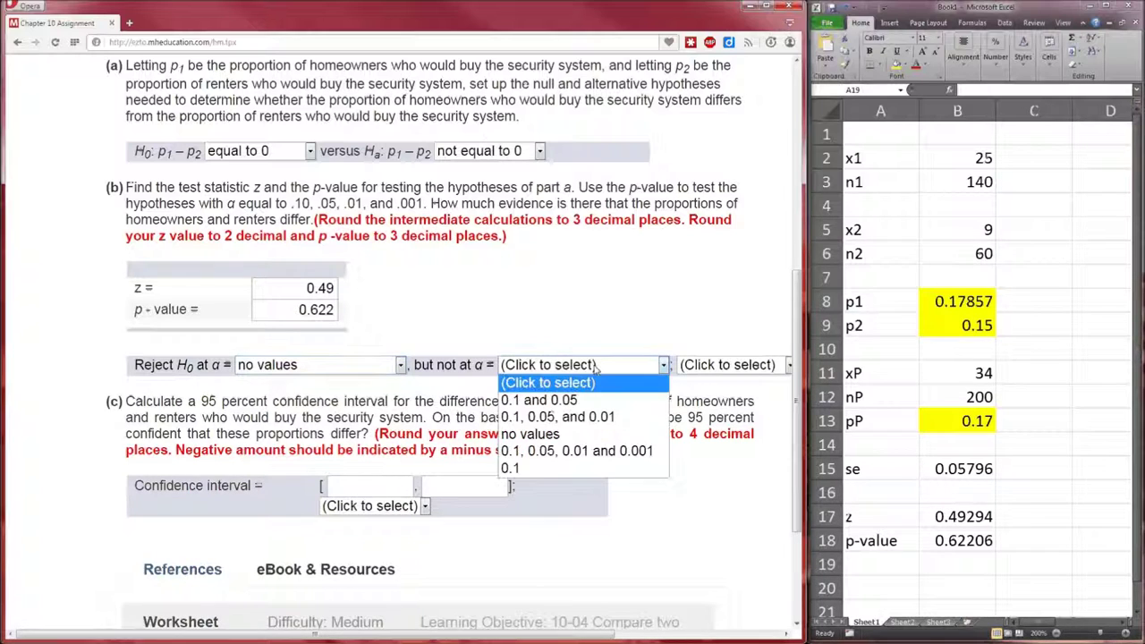
pyautogui.click(601, 451)
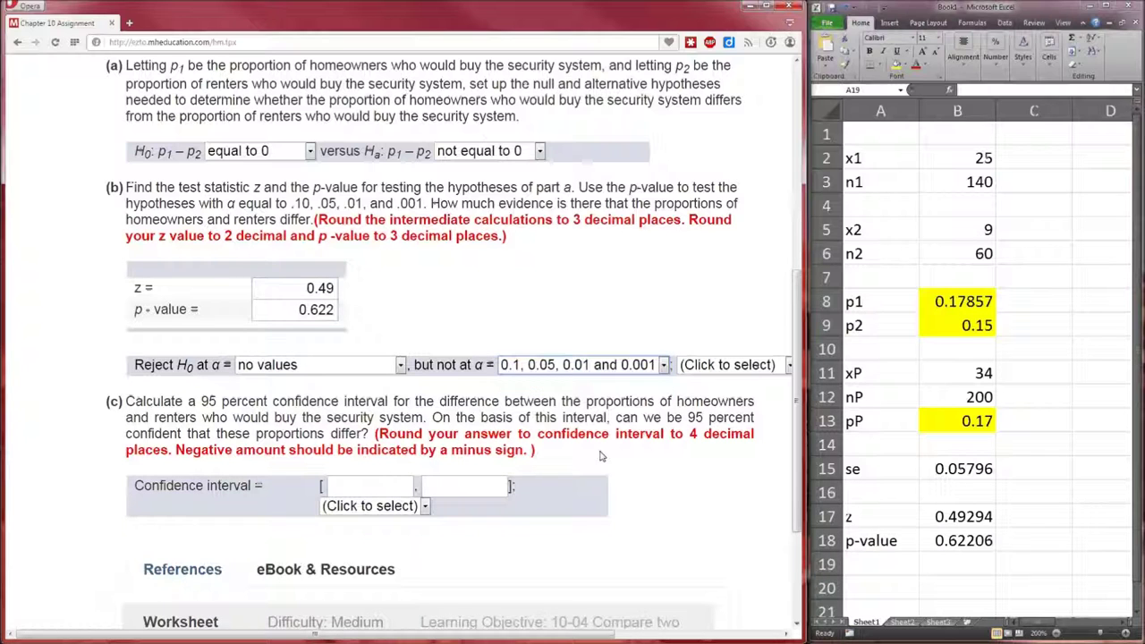
# - Complete the part (b) conclusion by choosing no for the strength of evidence that p1 and p2 differ
pyautogui.click(716, 367)
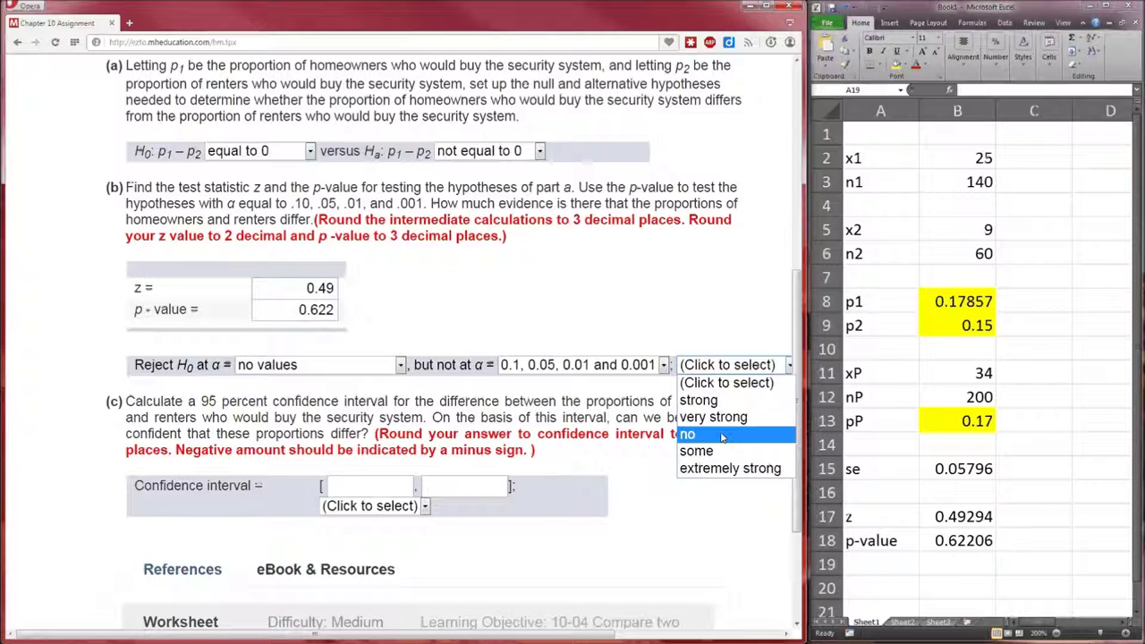
pyautogui.click(725, 382)
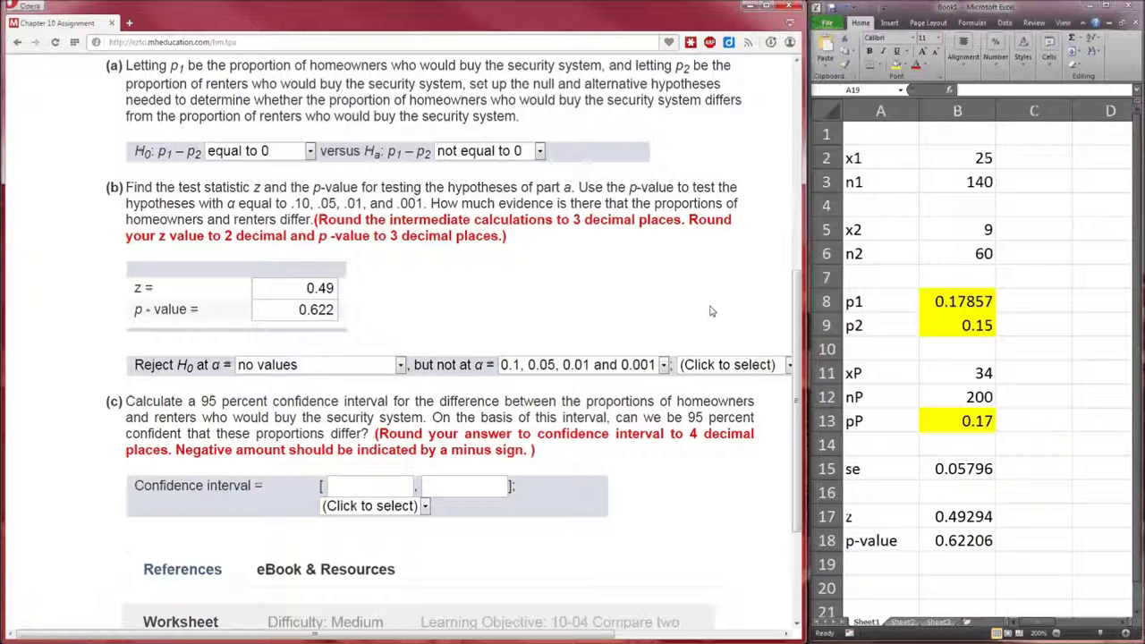
pyautogui.click(683, 637)
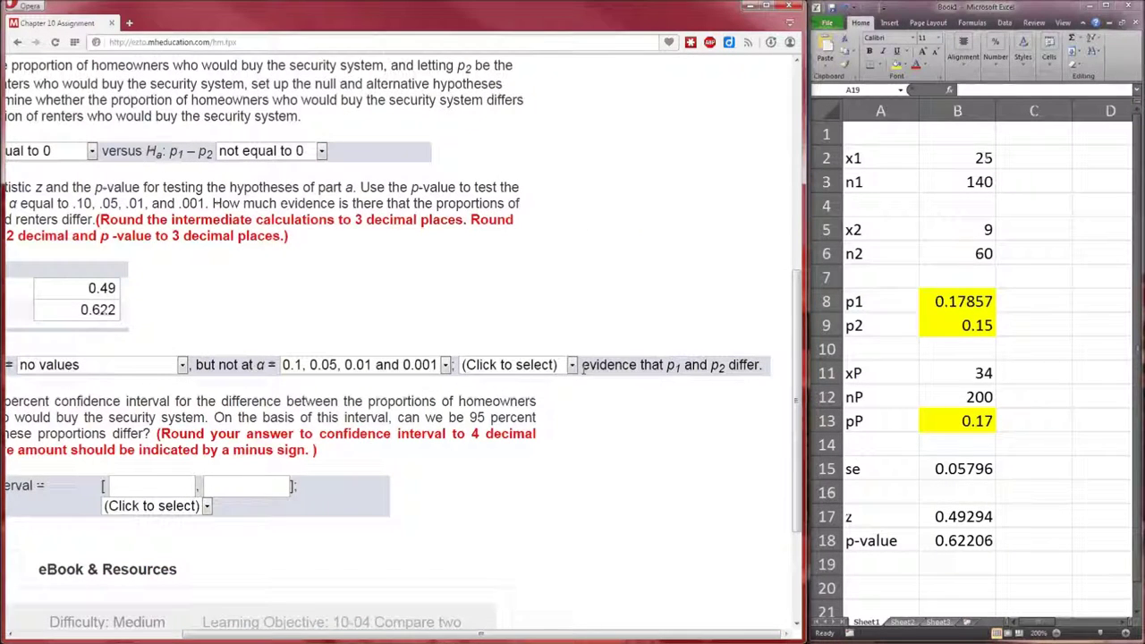
pyautogui.moveTo(410, 635); pyautogui.dragTo(316, 630)
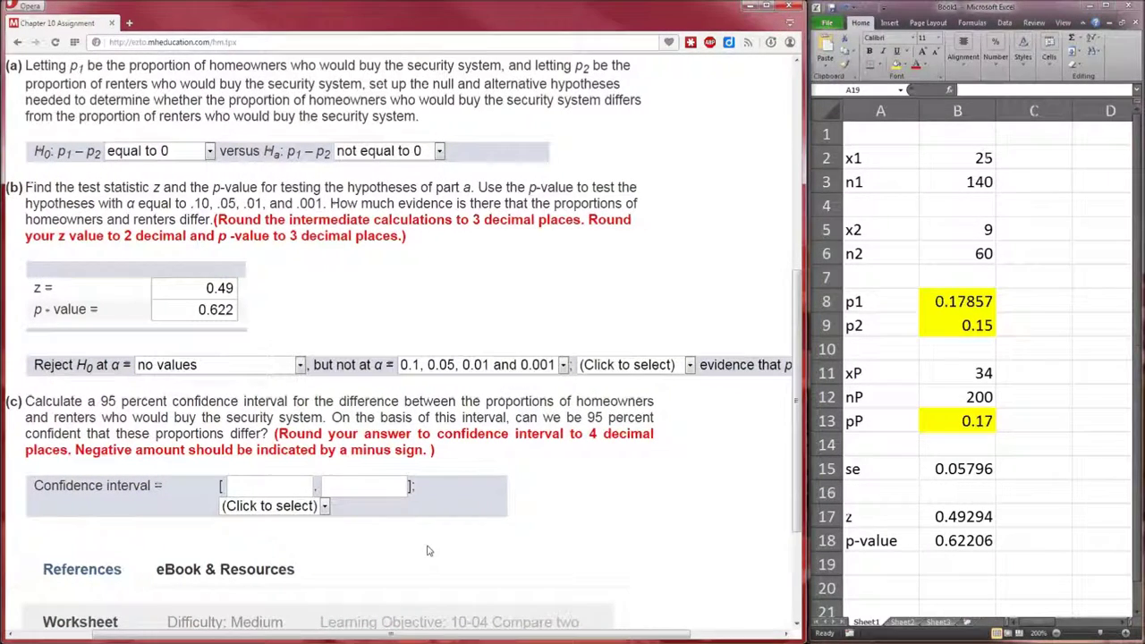
pyautogui.click(638, 368)
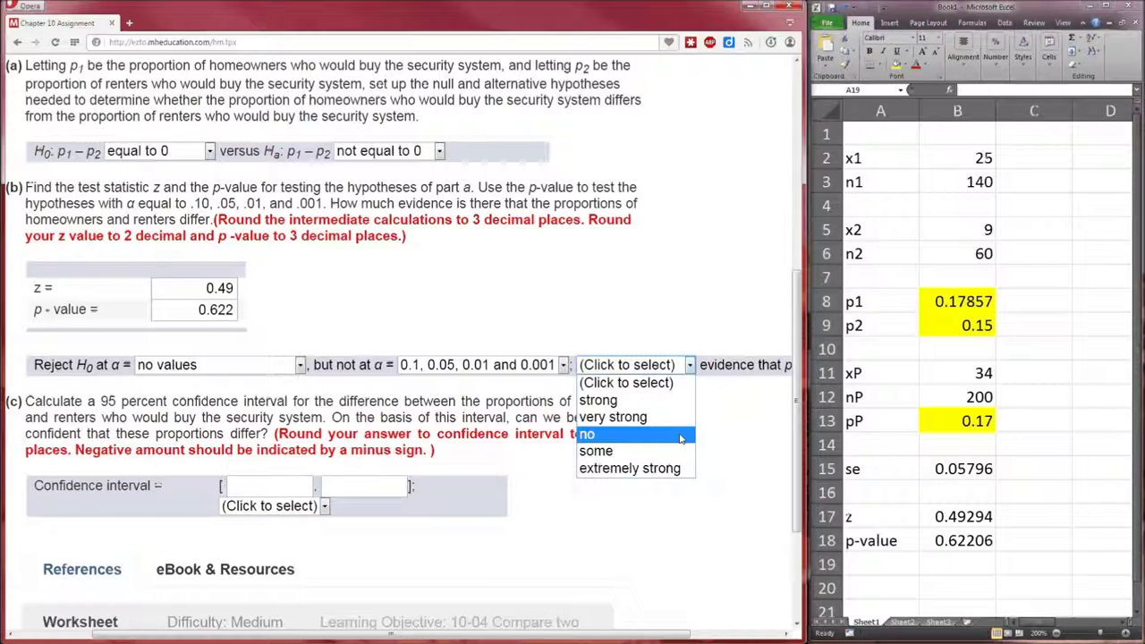
pyautogui.click(680, 435)
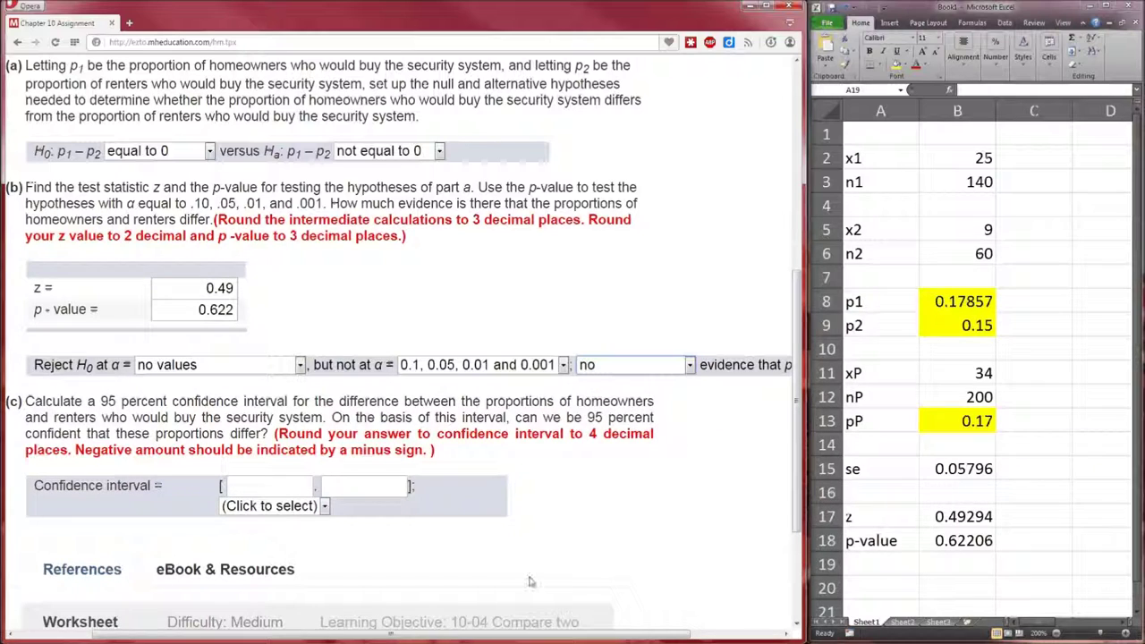
pyautogui.moveTo(401, 639); pyautogui.dragTo(328, 639)
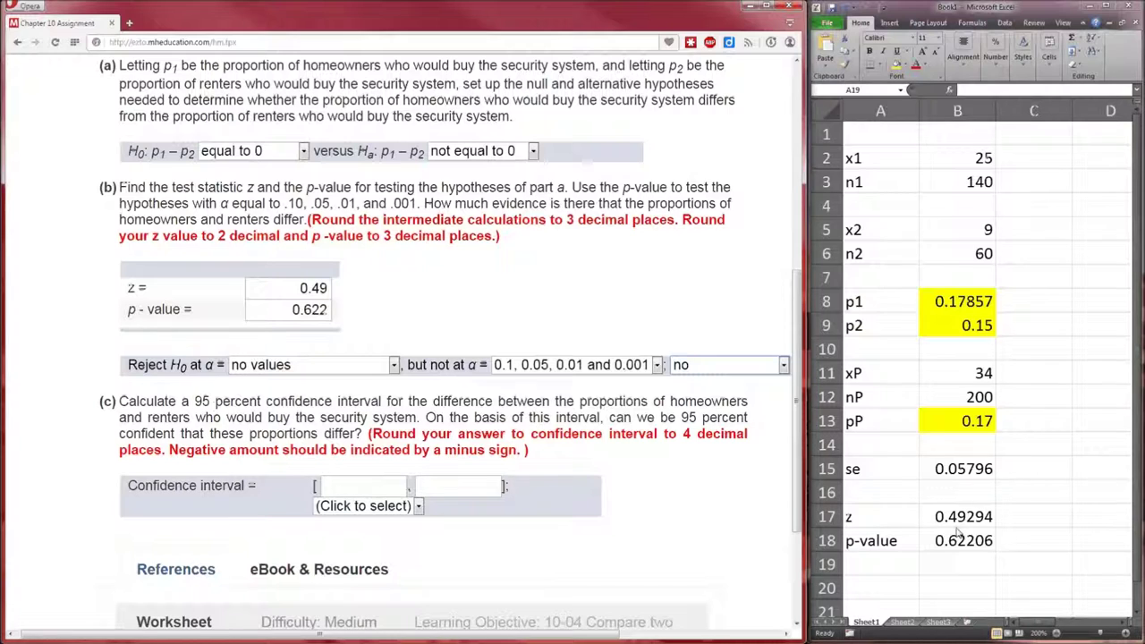
# - Label cell A20 se2 for the confidence interval's standard error
pyautogui.click(895, 564)
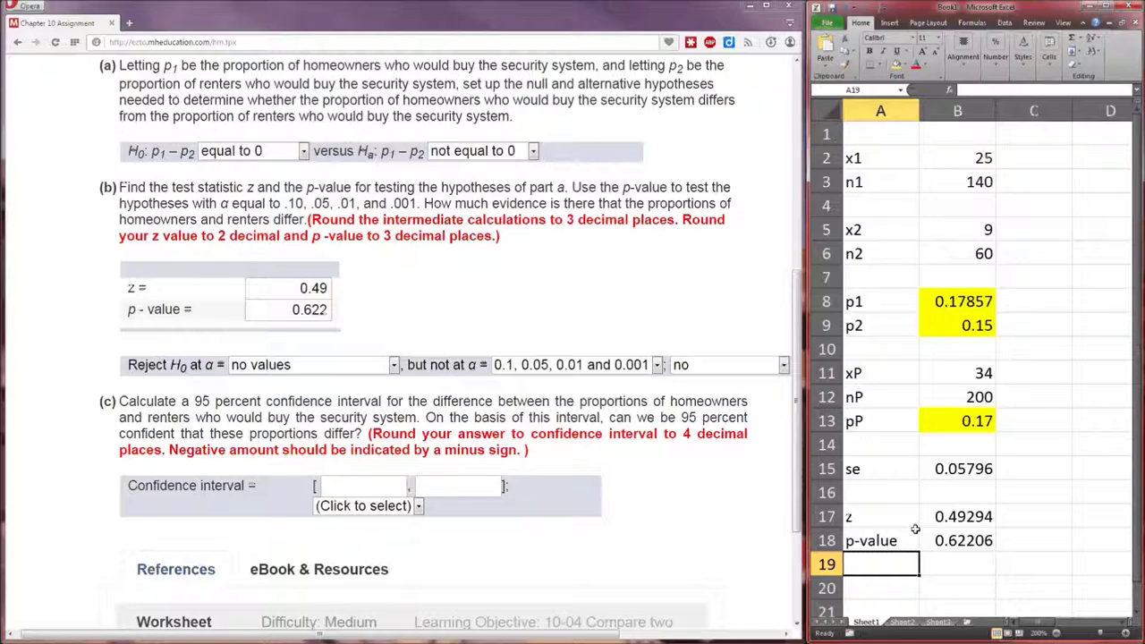
pyautogui.scroll(-2, 915, 529)
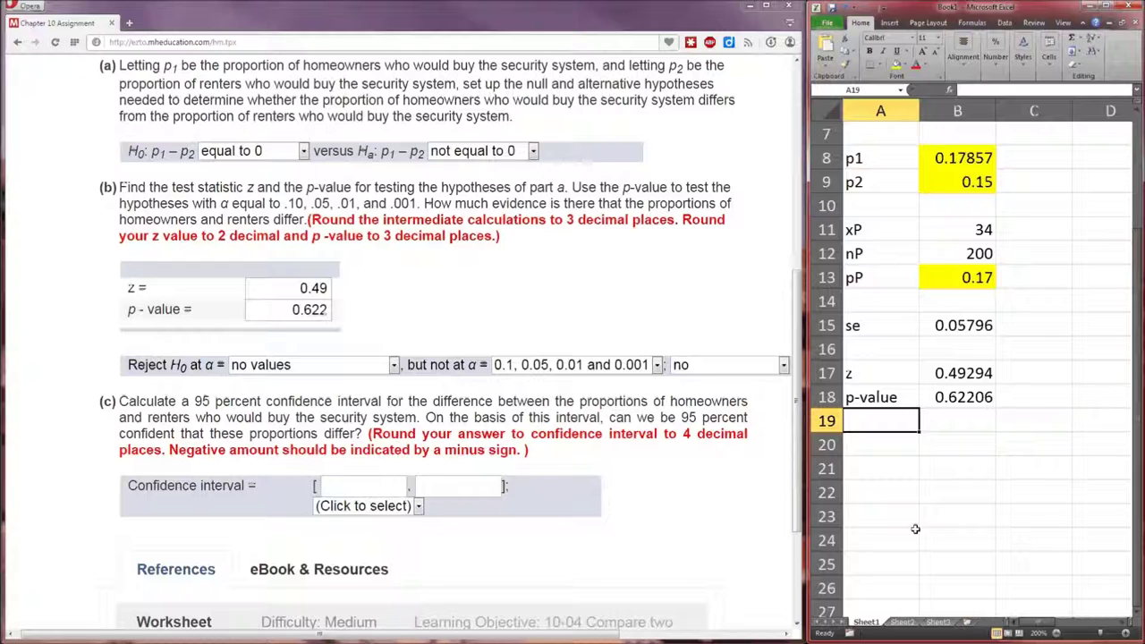
pyautogui.scroll(2, 915, 528)
pyautogui.scroll(-2, 915, 529)
pyautogui.scroll(2, 915, 529)
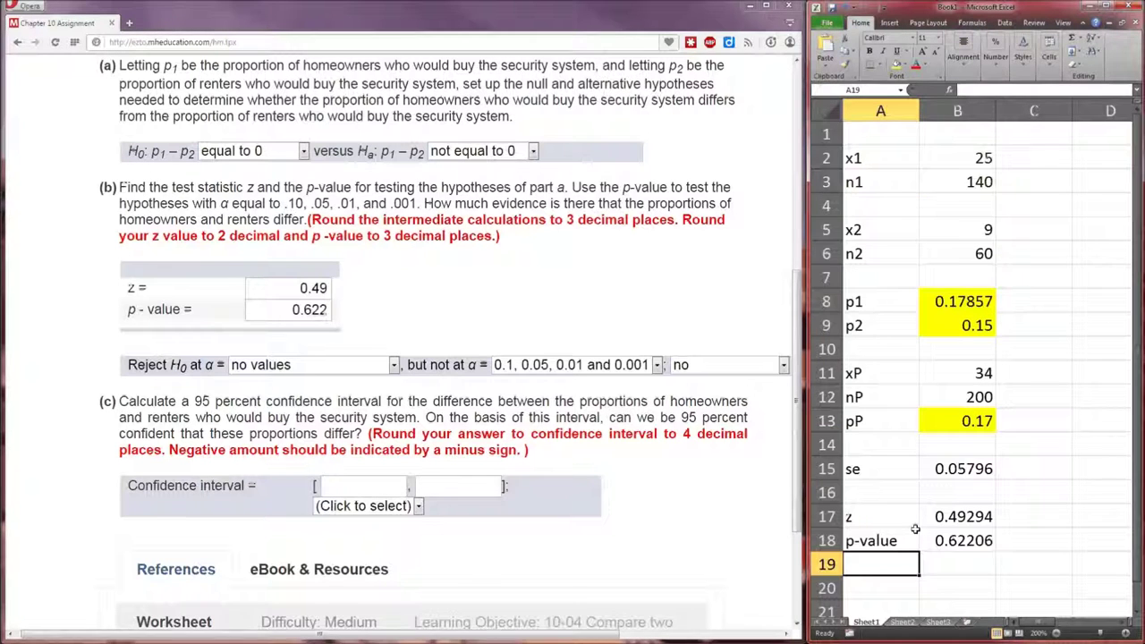
pyautogui.scroll(-2, 915, 529)
pyautogui.press('Down')
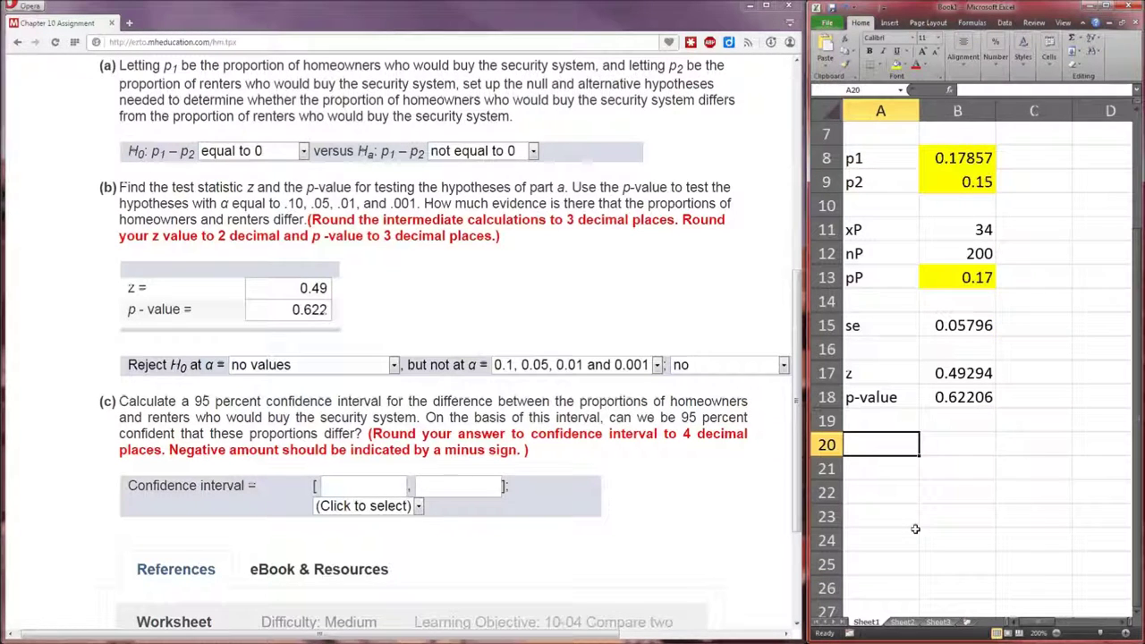
pyautogui.write('se2')
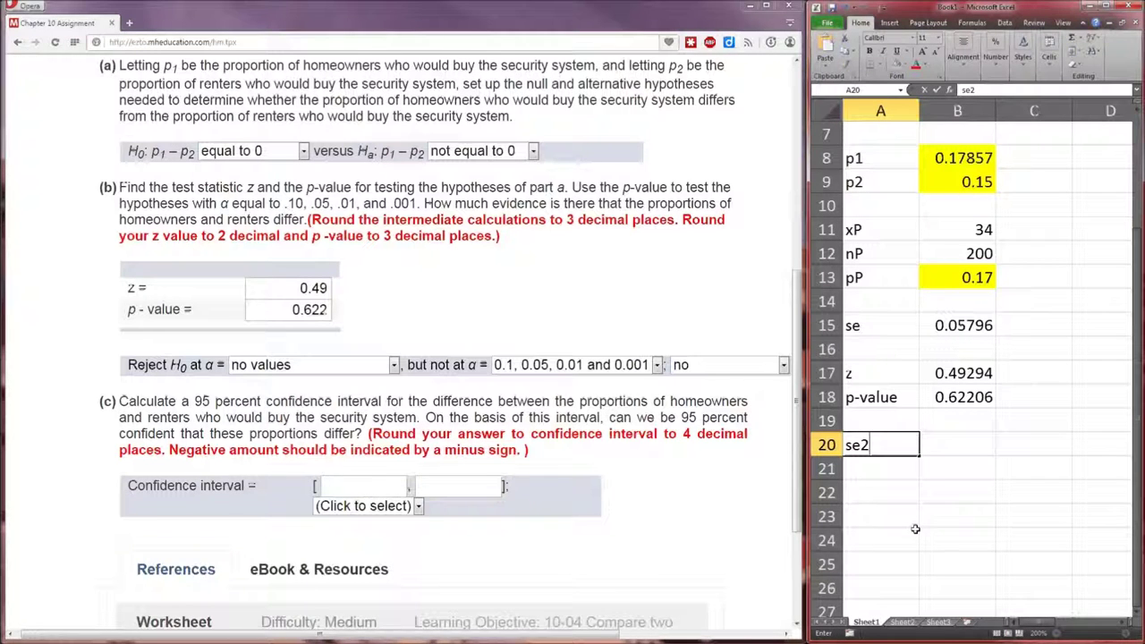
pyautogui.press('Tab')
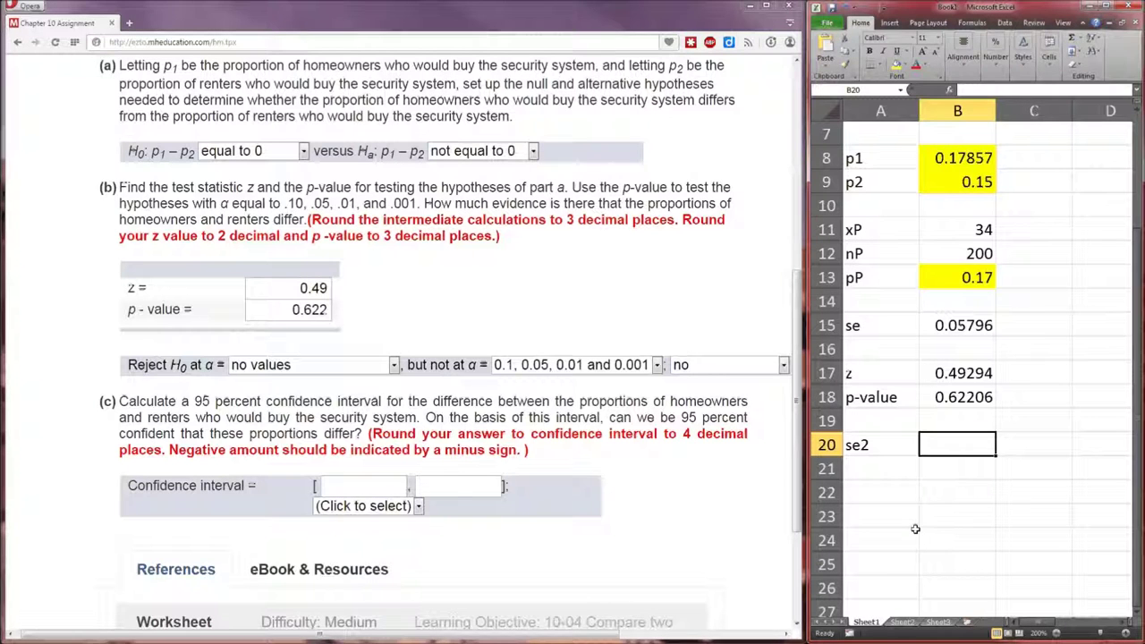
# - Calculate the unpooled standard error in B20 with =SQRT(B8*(1-B8)/B3+B9*(1-B9)/B6)
pyautogui.write('=SQRT(')
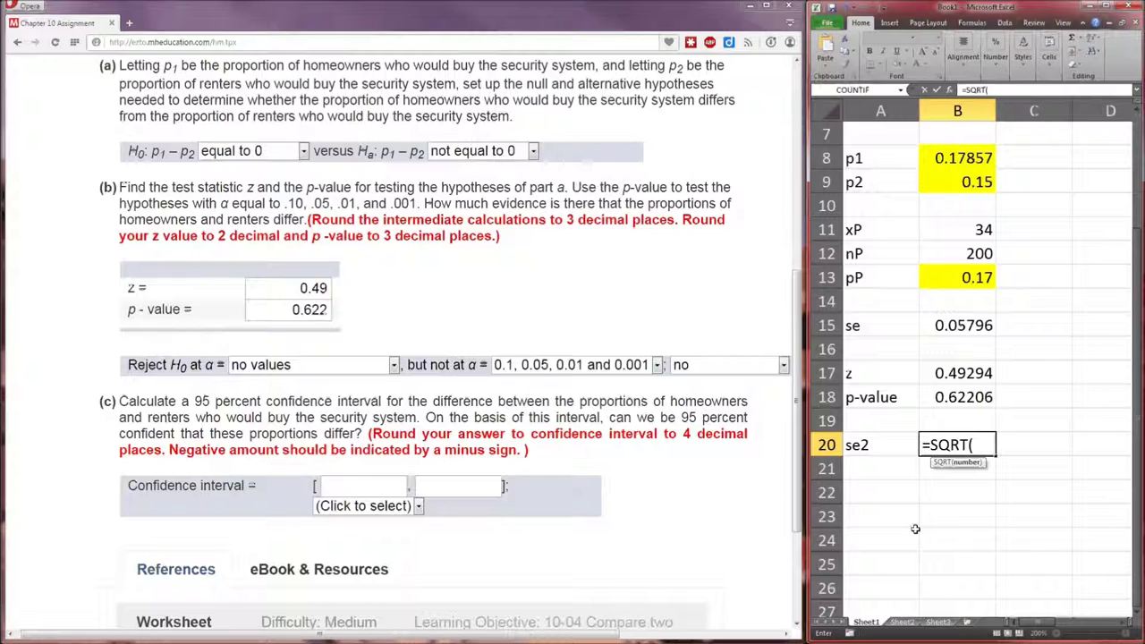
pyautogui.click(965, 158)
pyautogui.write('*(1-')
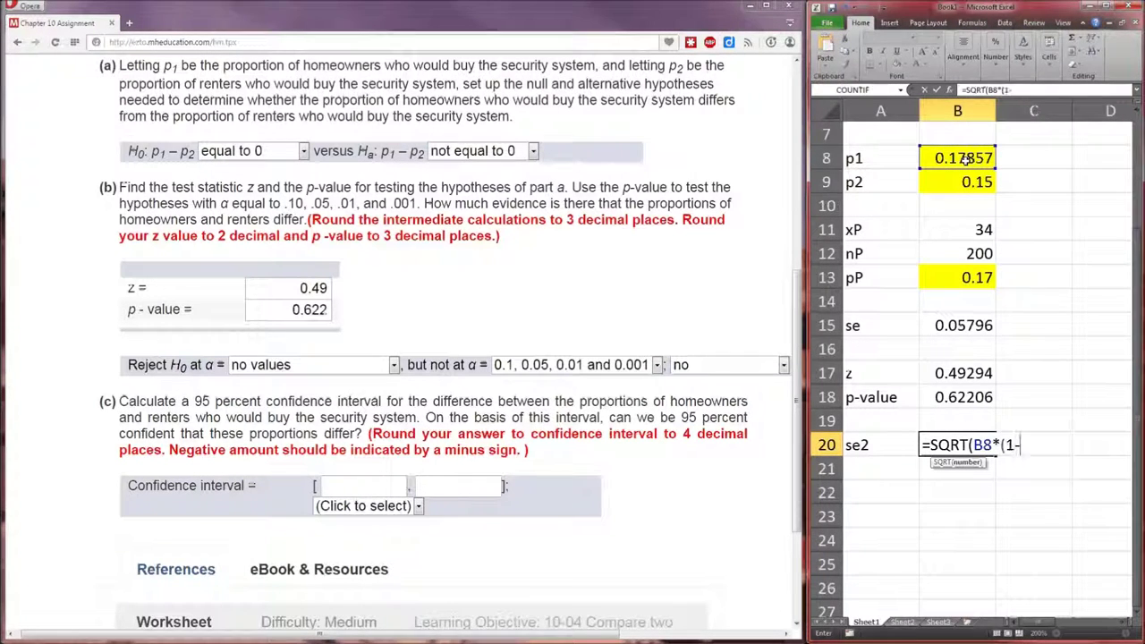
pyautogui.click(964, 158)
pyautogui.write(')/')
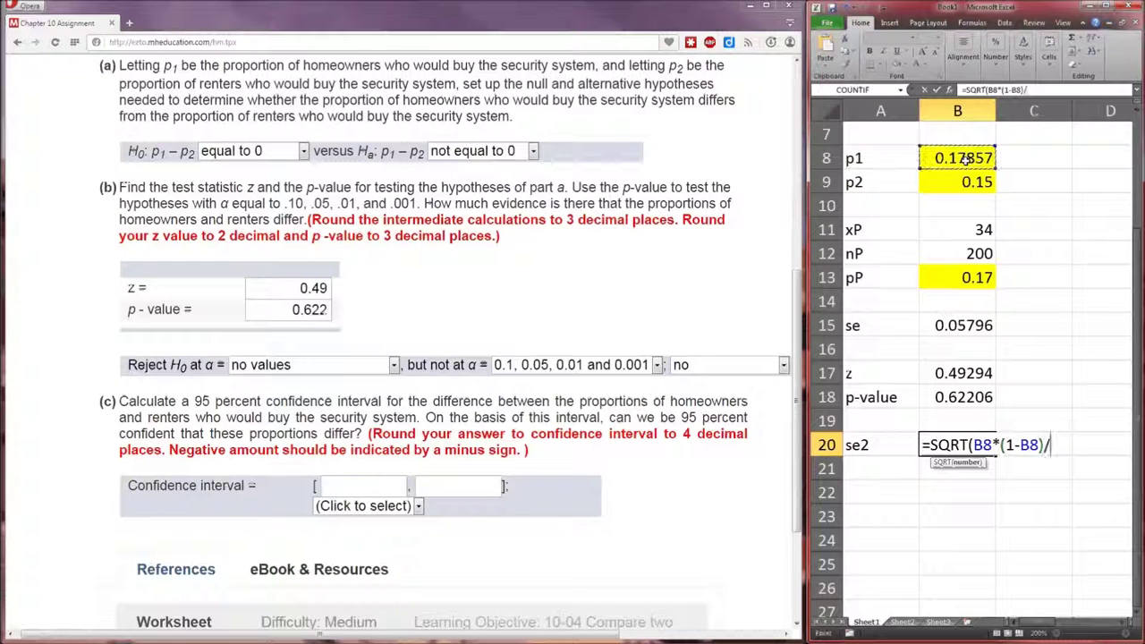
pyautogui.scroll(2, 966, 159)
pyautogui.click(964, 184)
pyautogui.write('+')
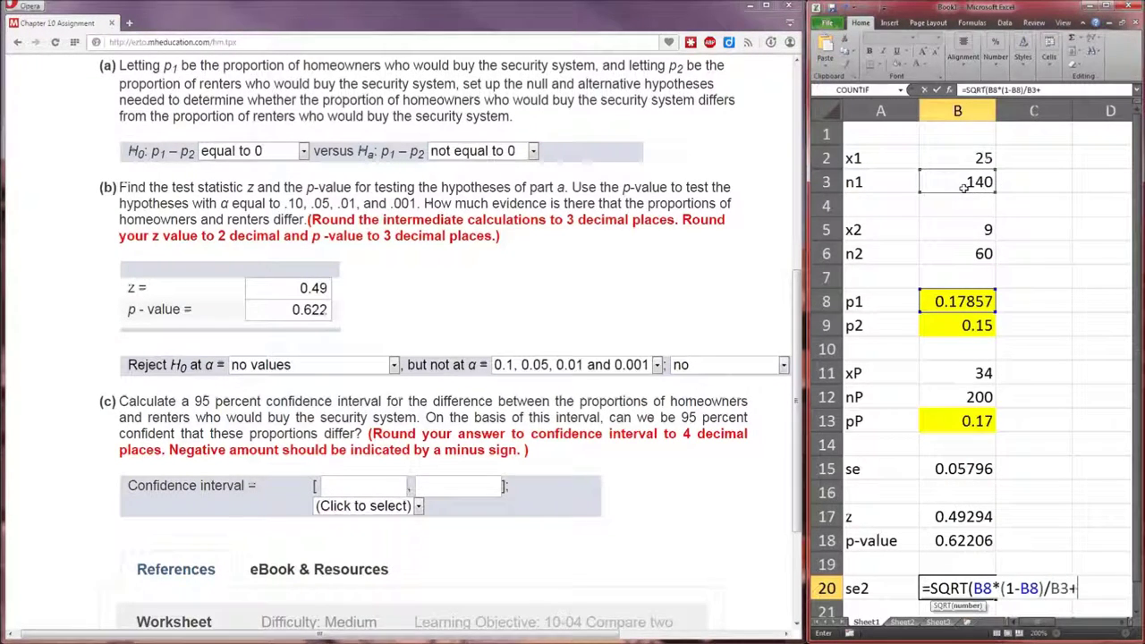
pyautogui.click(939, 326)
pyautogui.write('*(1-')
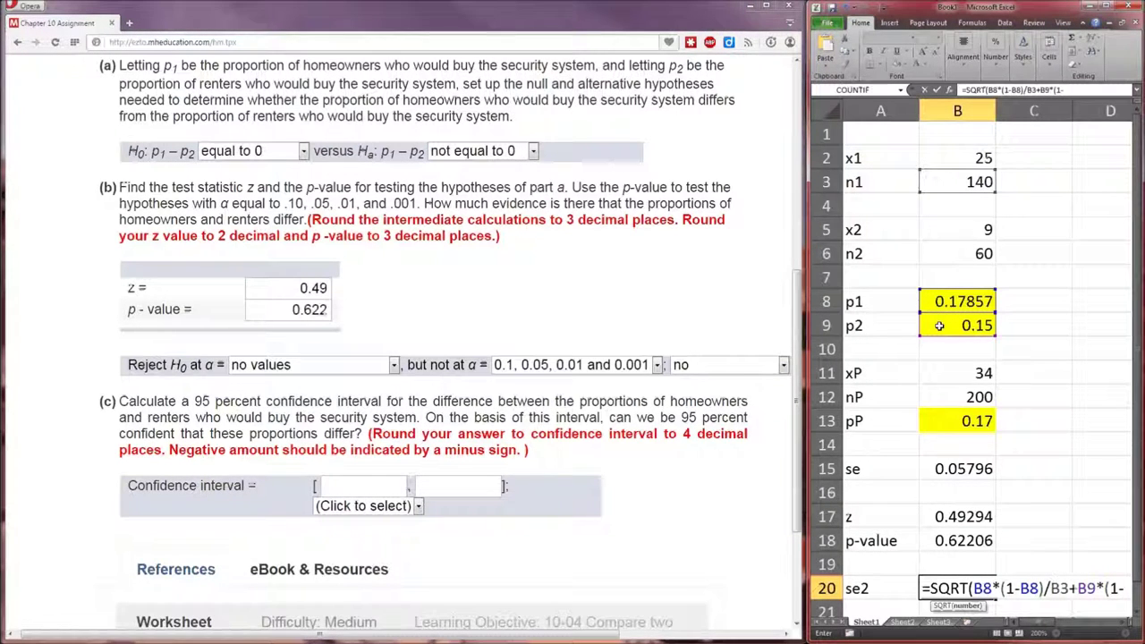
pyautogui.click(939, 325)
pyautogui.write(')/')
pyautogui.click(970, 254)
pyautogui.scroll(-4, 1009, 351)
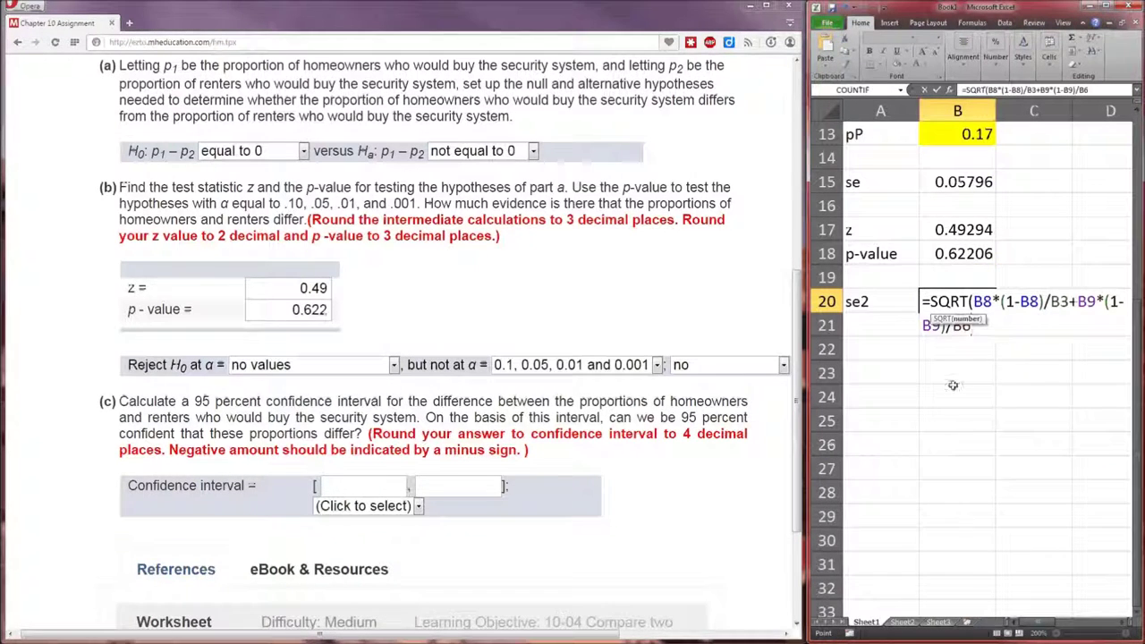
pyautogui.write(')')
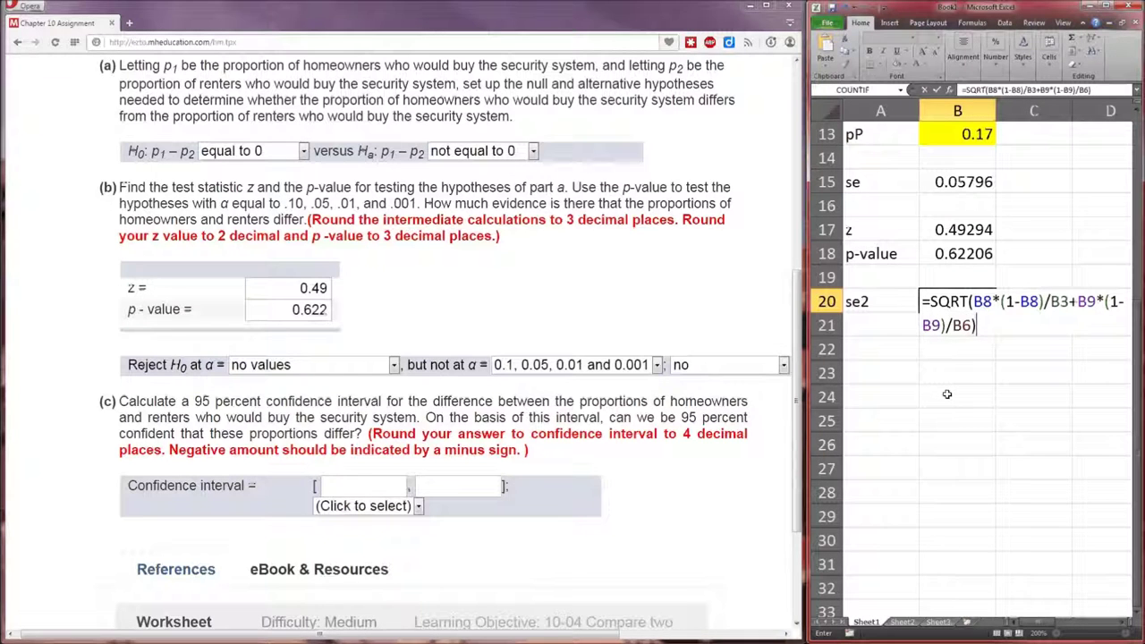
pyautogui.press('Return')
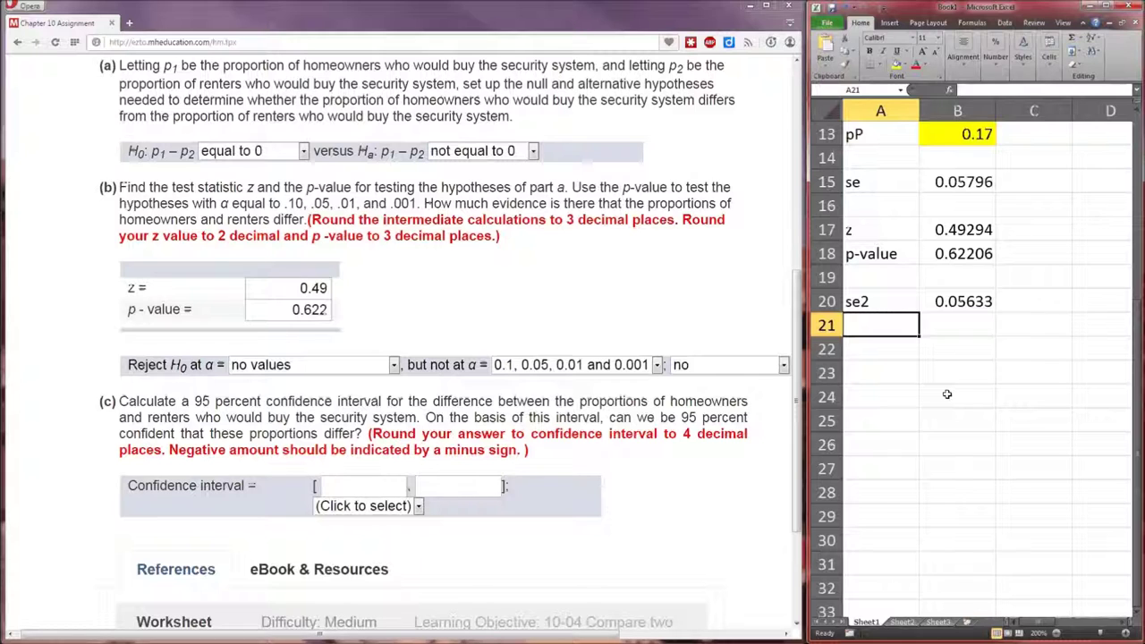
# - Label cell A22 pe and calculate the point estimate in B22 with =B8-B9
pyautogui.press('Down')
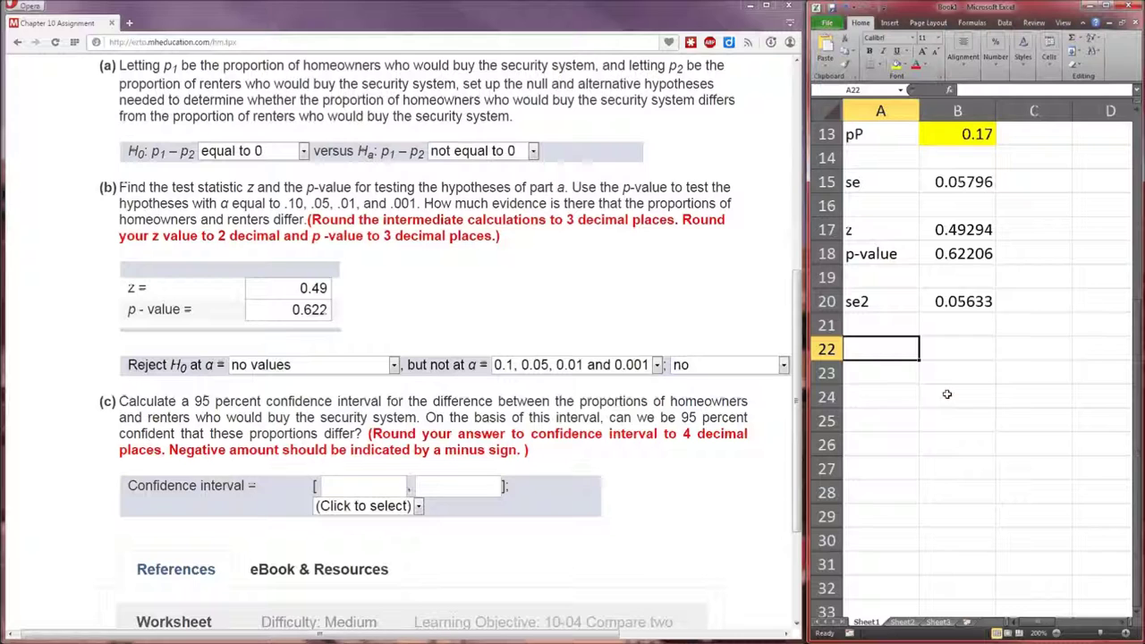
pyautogui.write('pe')
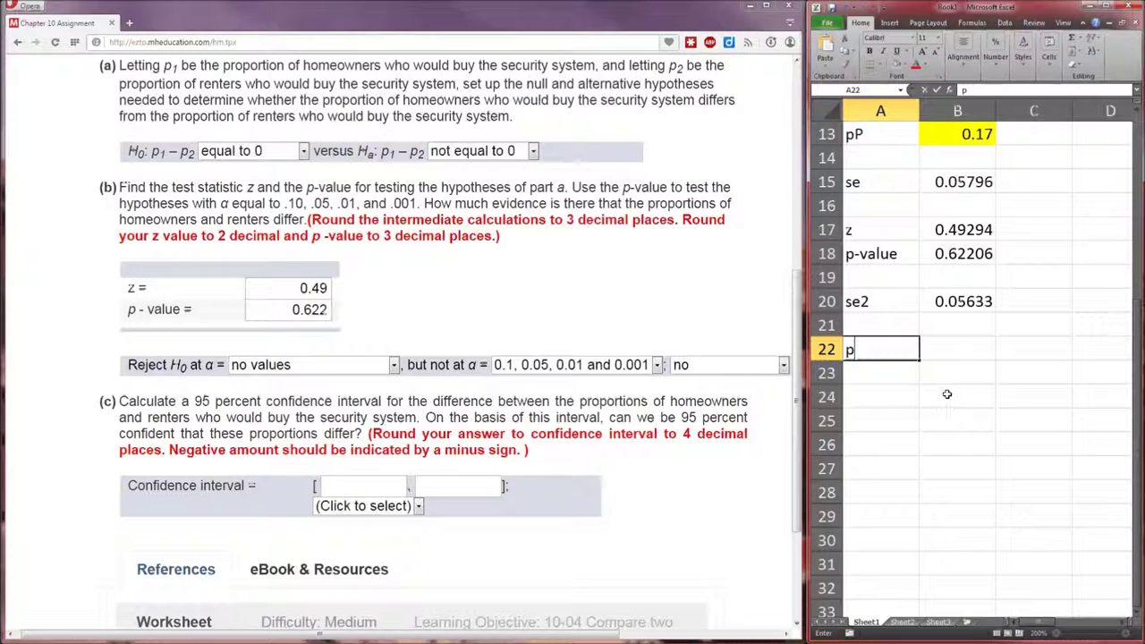
pyautogui.press('Tab')
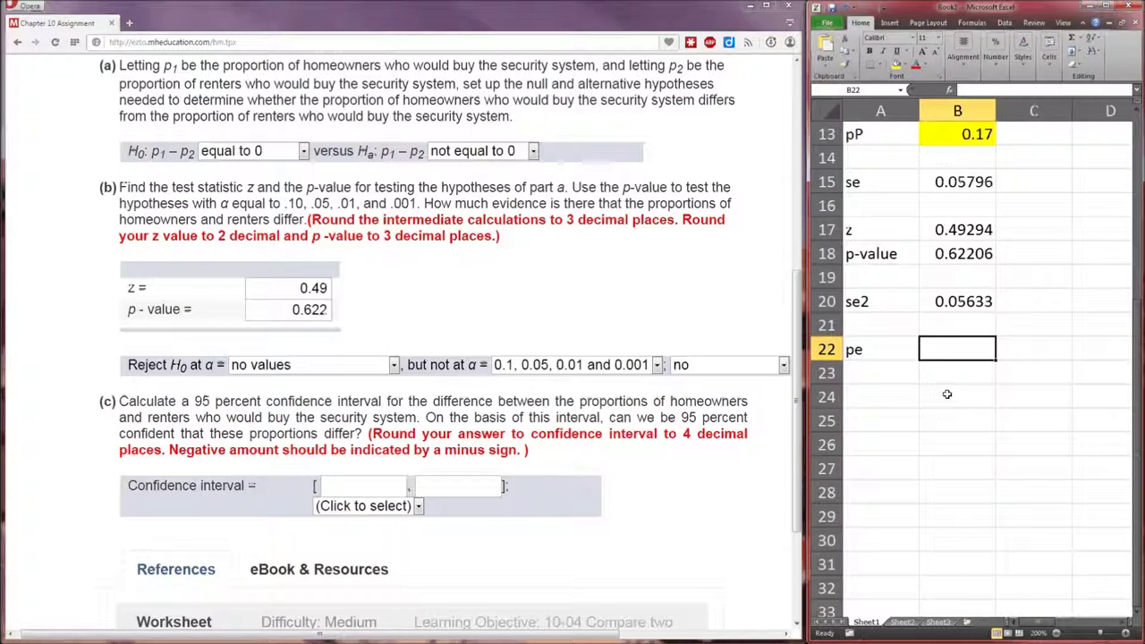
pyautogui.write('=')
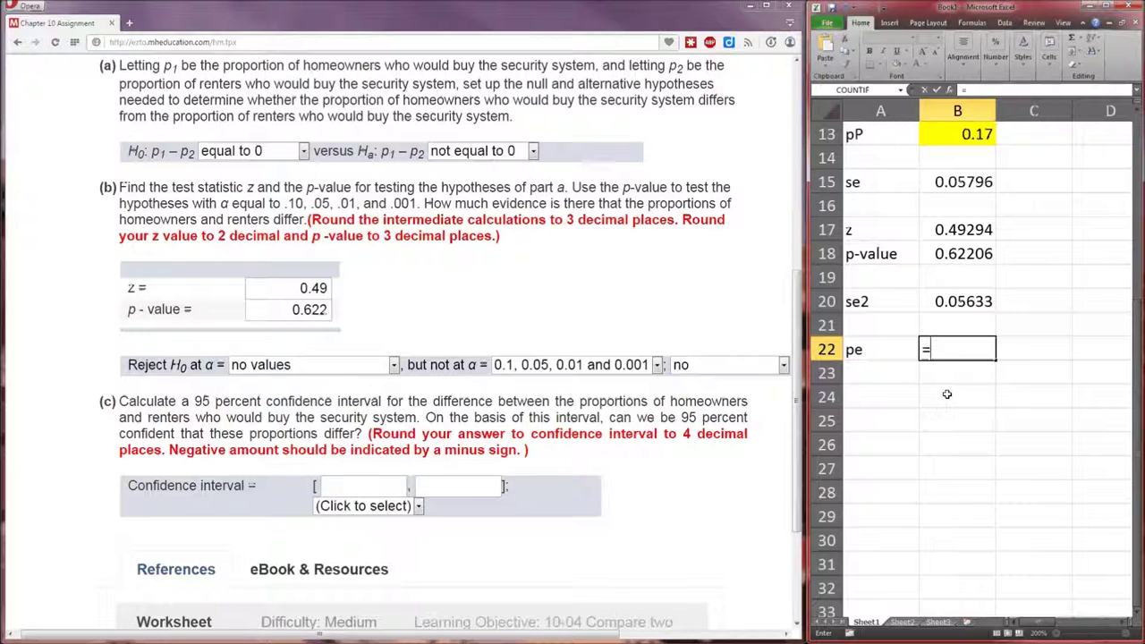
pyautogui.scroll(4, 947, 394)
pyautogui.click(952, 301)
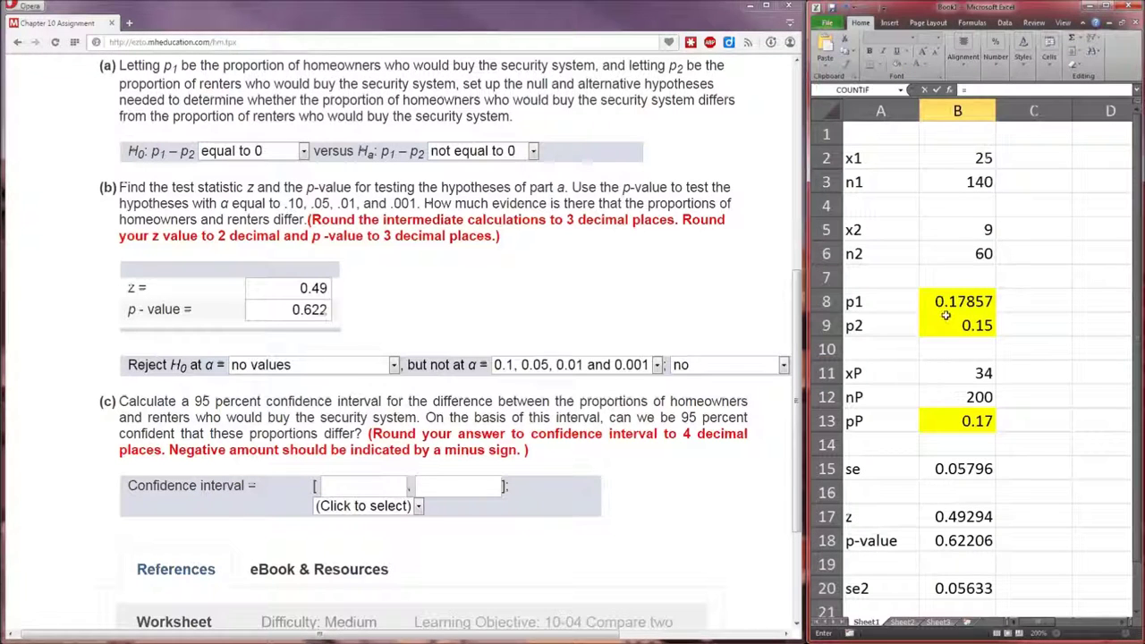
pyautogui.write('-')
pyautogui.click(955, 326)
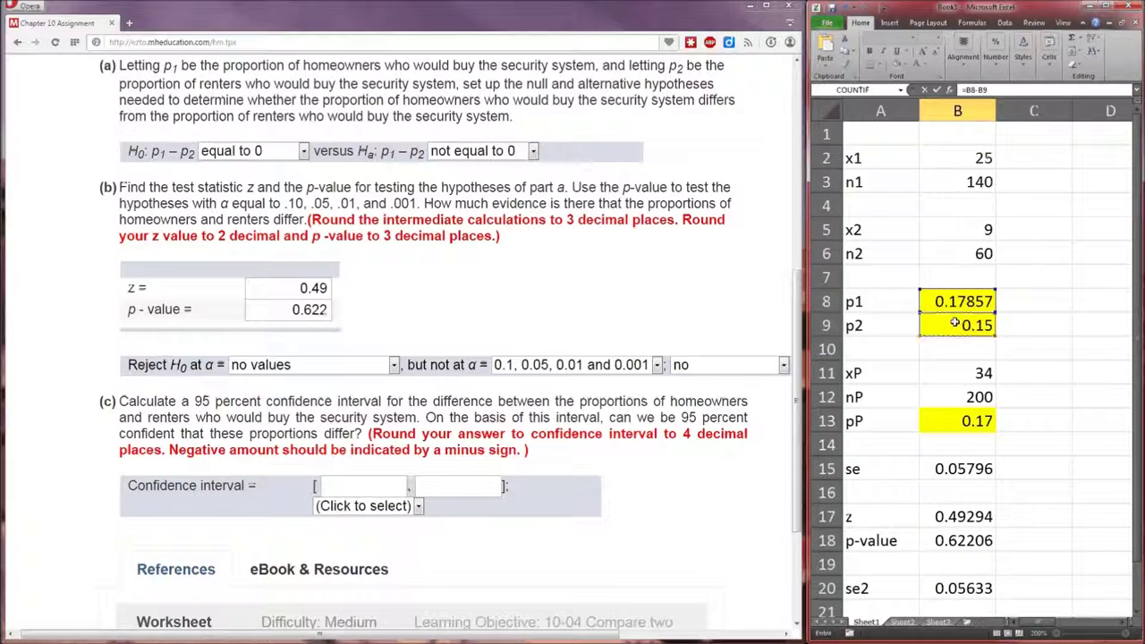
pyautogui.press('Return')
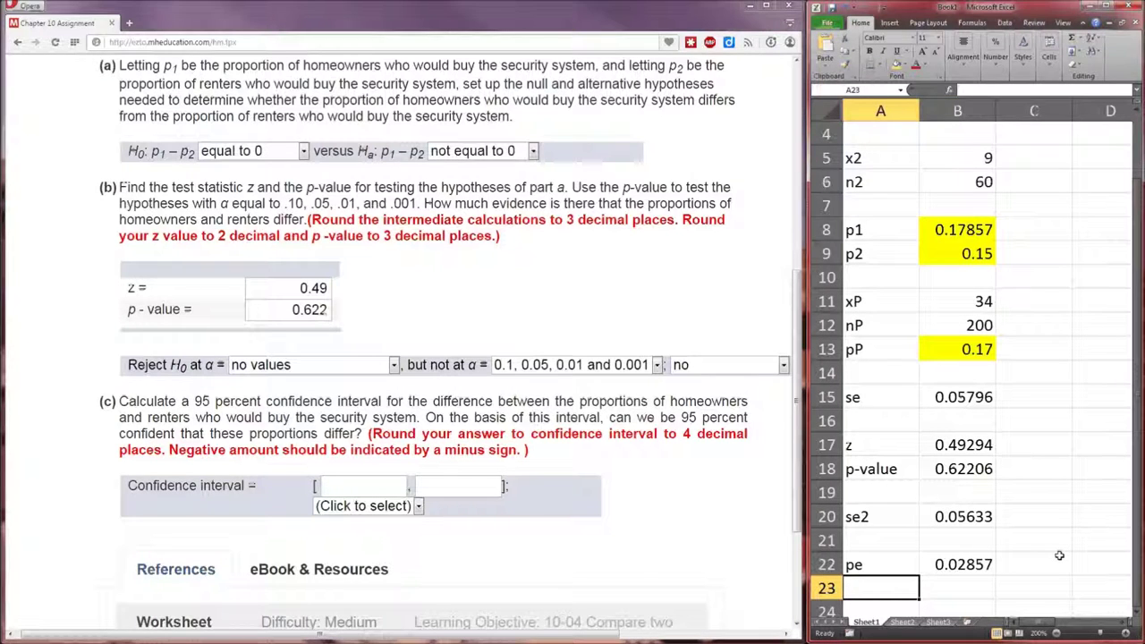
# - Label cell A24 D and enter the 95 percent critical value 1.96 in B24
pyautogui.scroll(-2, 1059, 556)
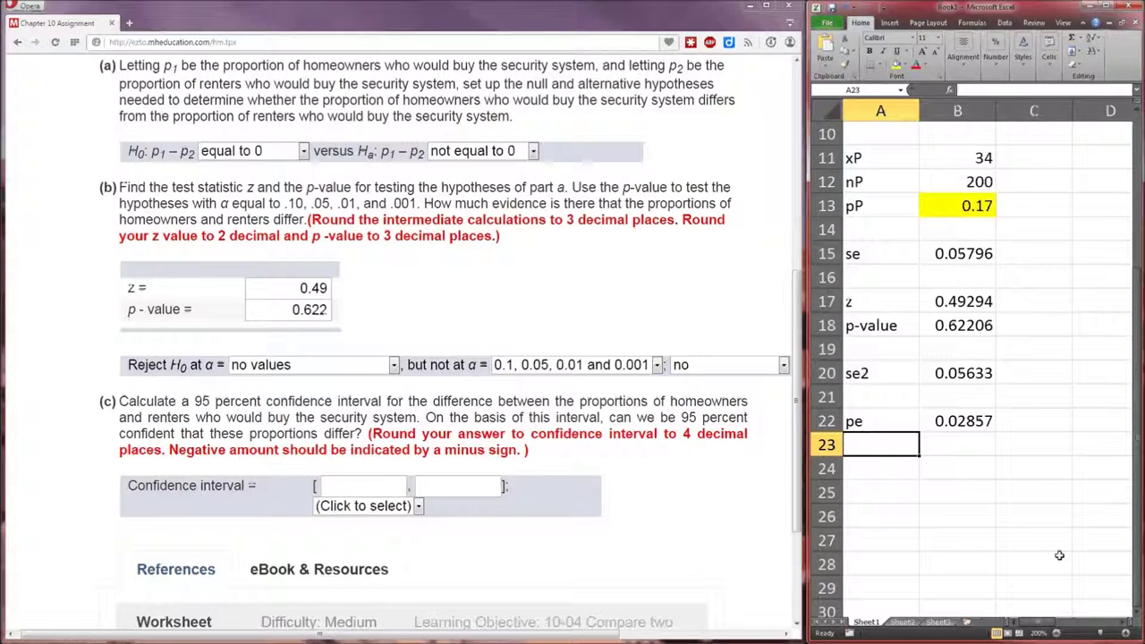
pyautogui.press('Return')
pyautogui.write('D')
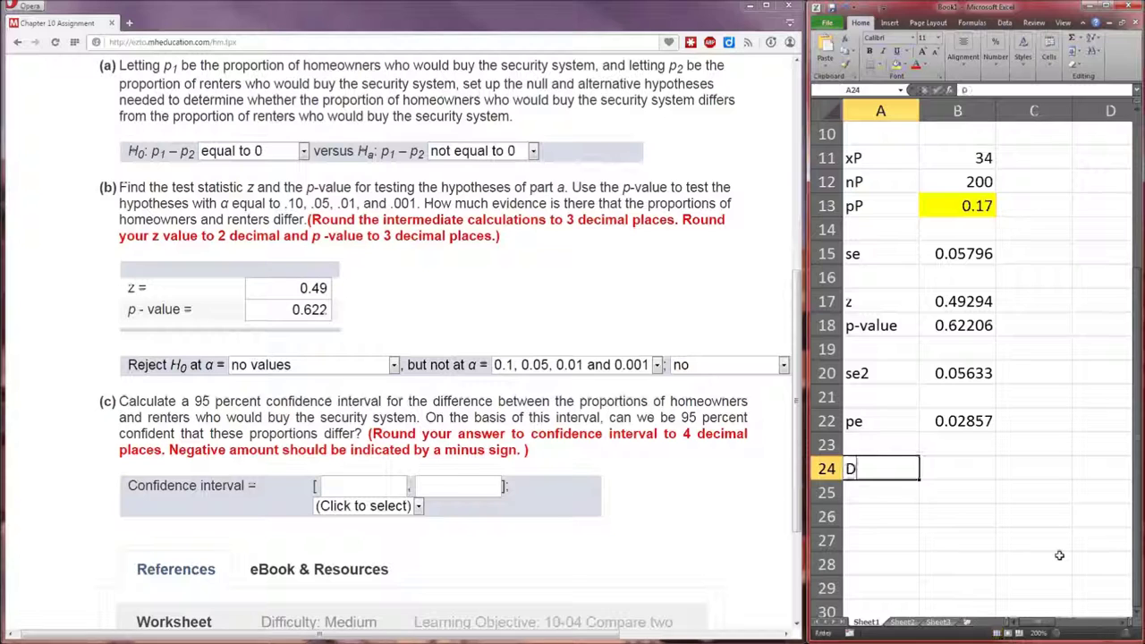
pyautogui.press('Tab')
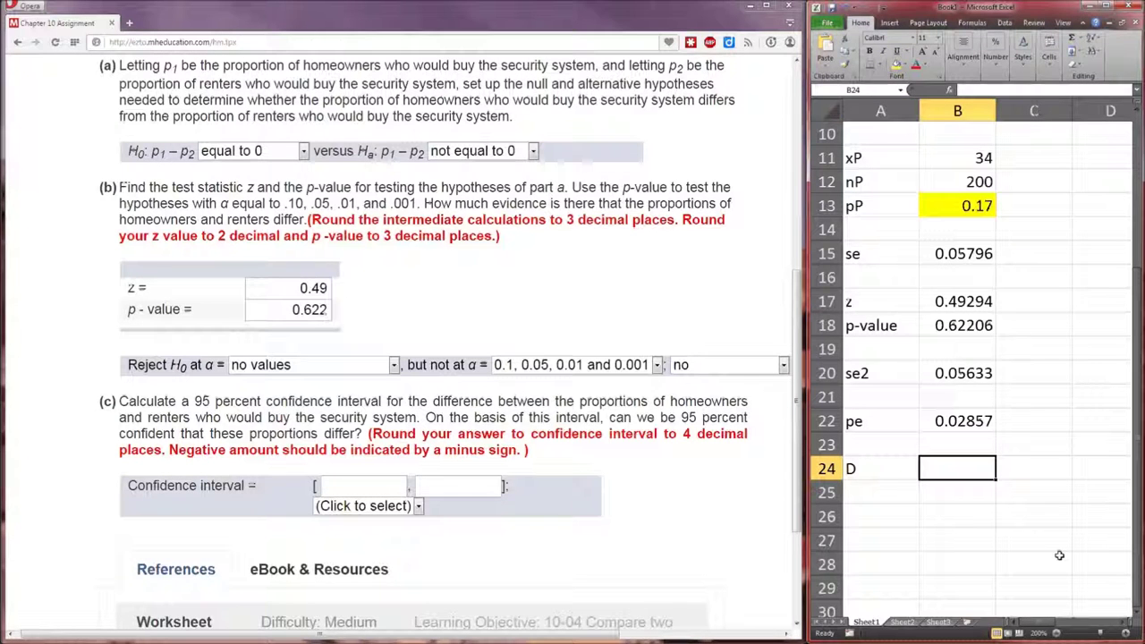
pyautogui.write('1.96')
pyautogui.press('Return')
pyautogui.press('Return')
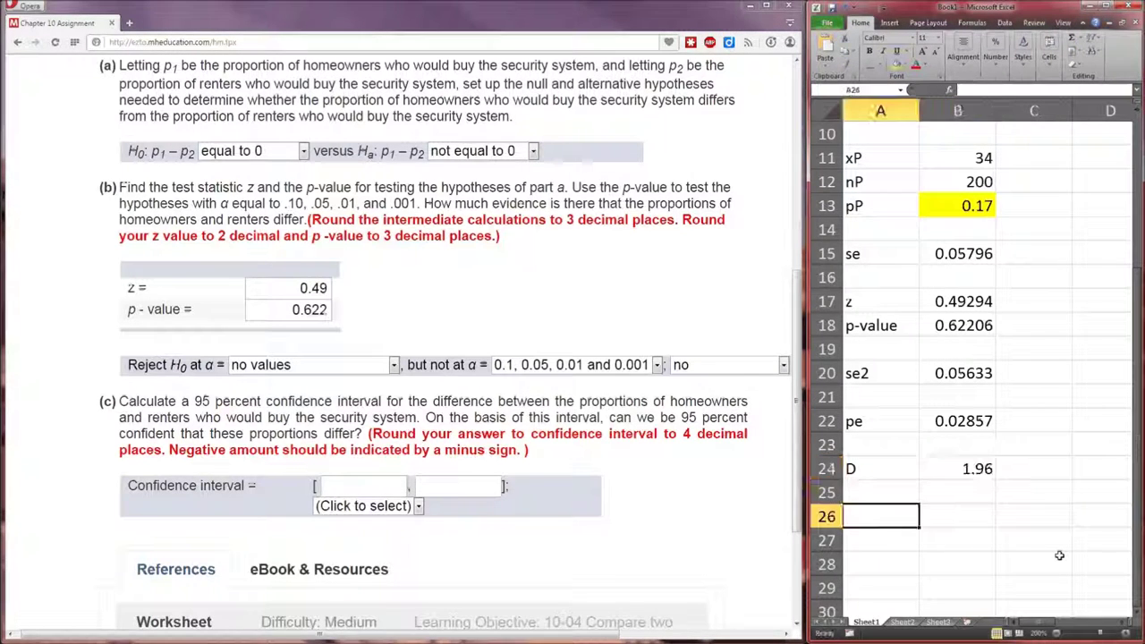
# - Label cell A26 LCL and calculate the lower confidence limit in B26 with =B22-B24*B20
pyautogui.write('LCL')
pyautogui.press('Tab')
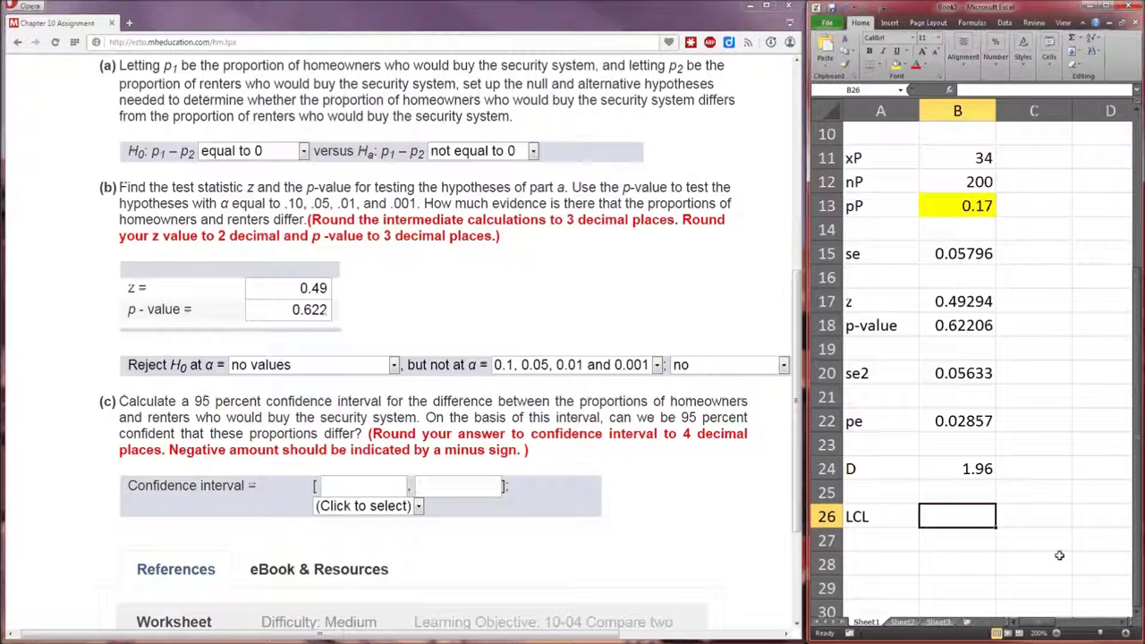
pyautogui.write('=')
pyautogui.click(940, 421)
pyautogui.write('-')
pyautogui.click(951, 469)
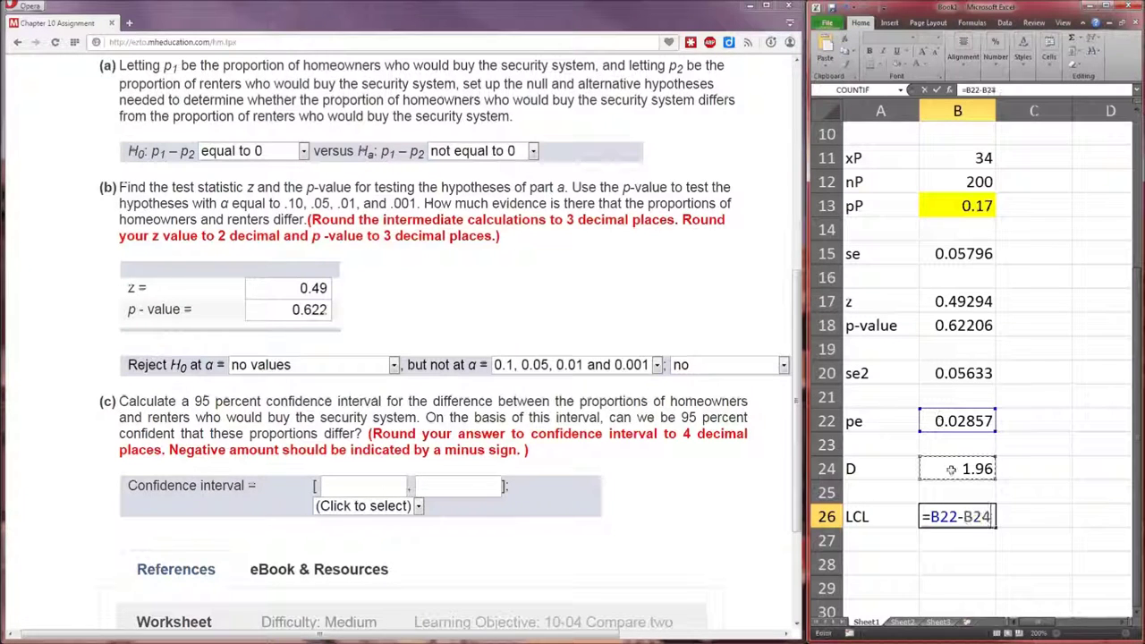
pyautogui.write('*')
pyautogui.click(927, 372)
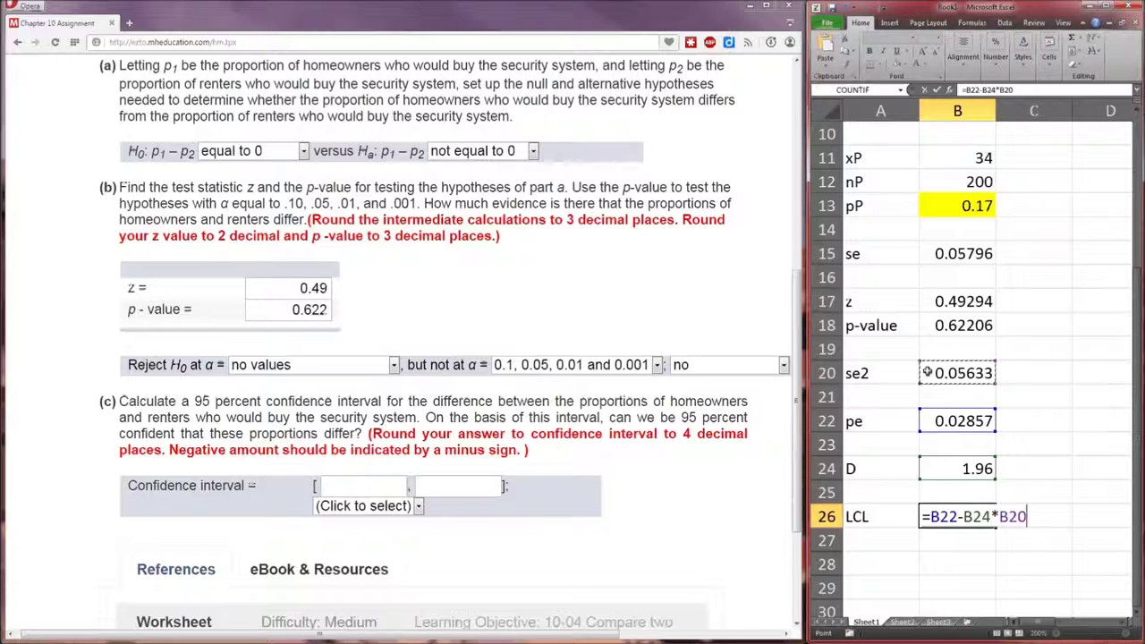
pyautogui.press('Return')
# - Label cell A27 UCL and calculate the upper confidence limit in B27 with =B22+B24*B20
pyautogui.write('UCL')
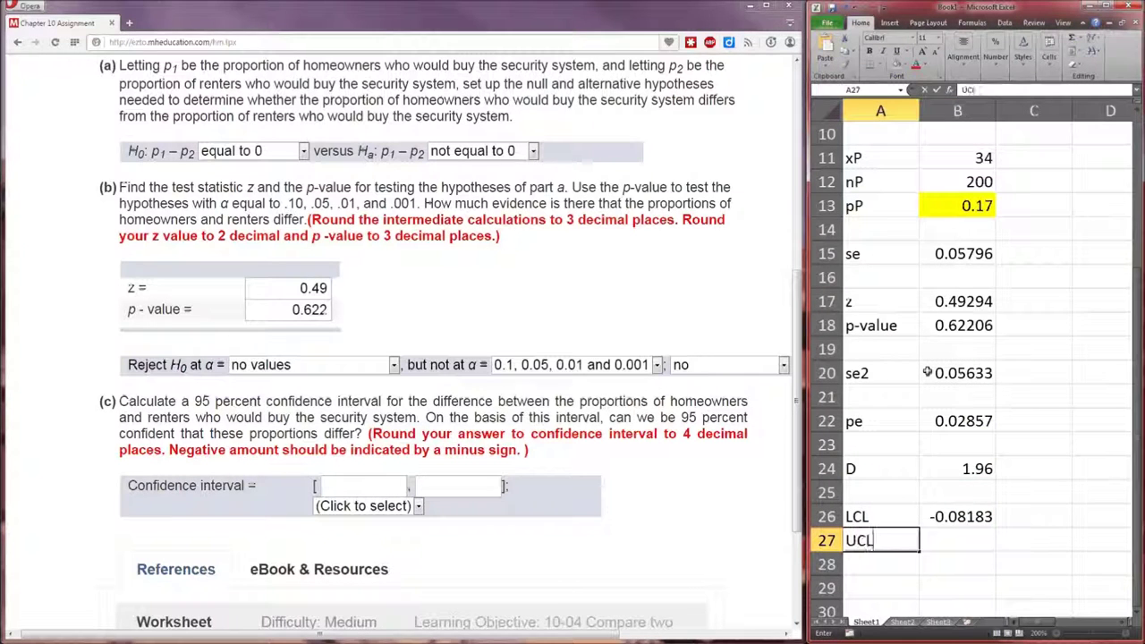
pyautogui.press('Tab')
pyautogui.write('=')
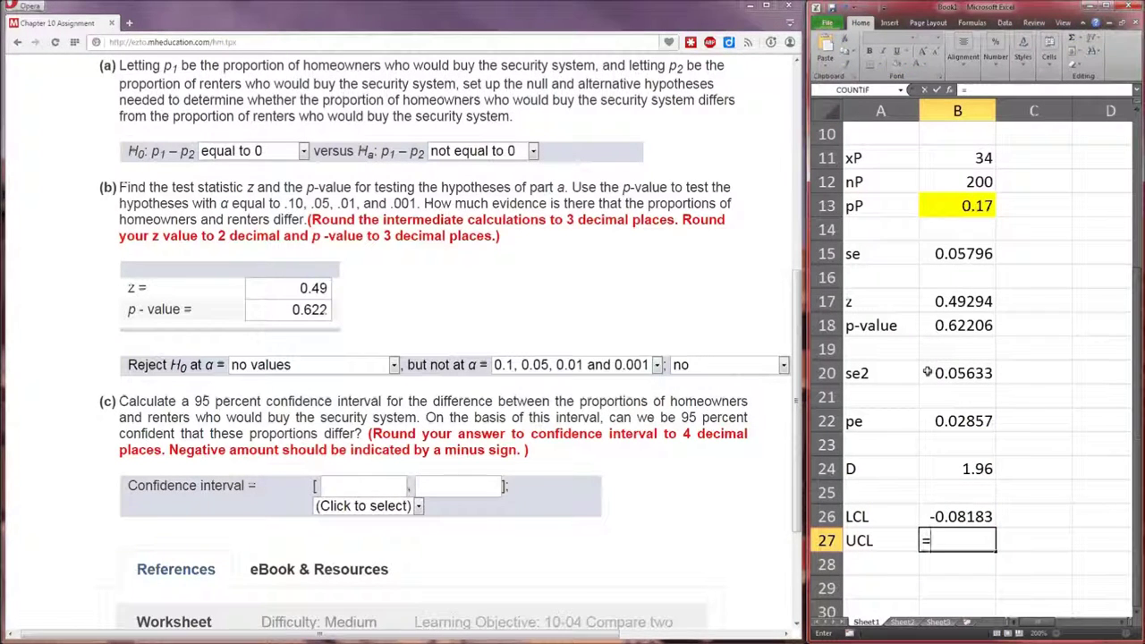
pyautogui.click(971, 421)
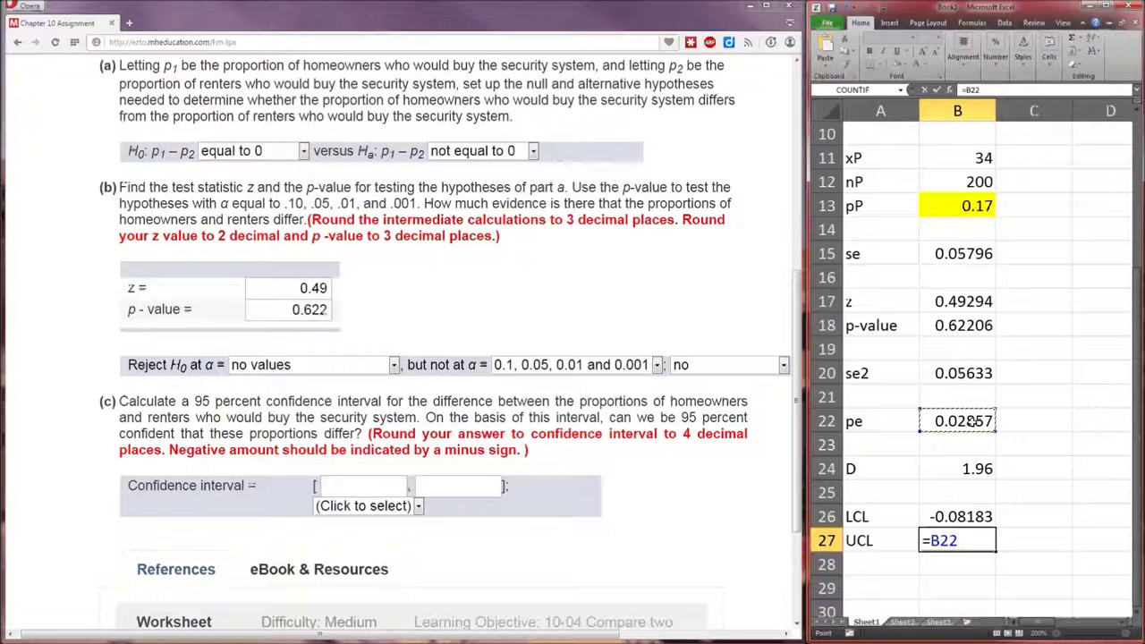
pyautogui.write('-')
pyautogui.press('BackSpace')
pyautogui.write('+')
pyautogui.click(946, 474)
pyautogui.write('*')
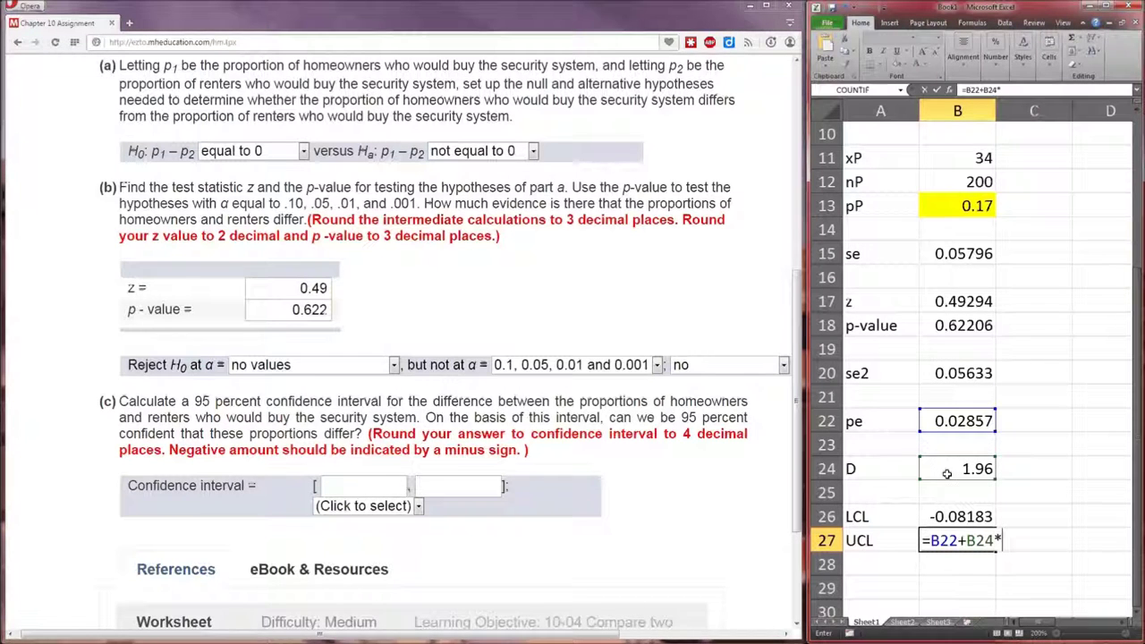
pyautogui.click(944, 374)
pyautogui.press('Return')
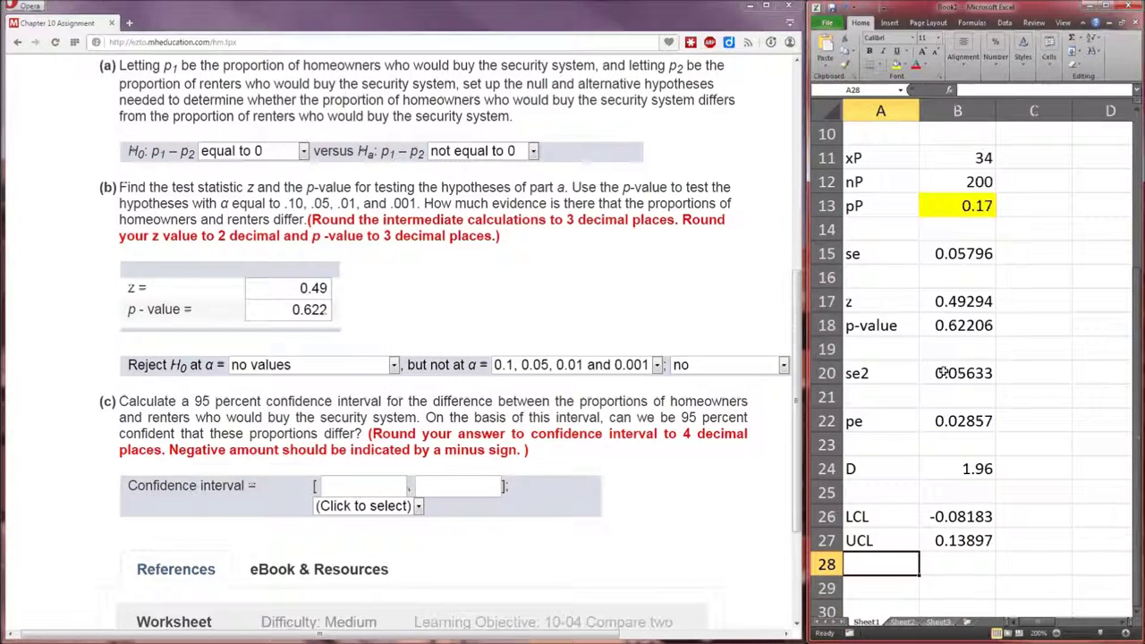
# - In part (c), enter the confidence interval as -0.0818 to 0.1390 and answer no to whether the proportions differ
pyautogui.click(357, 480)
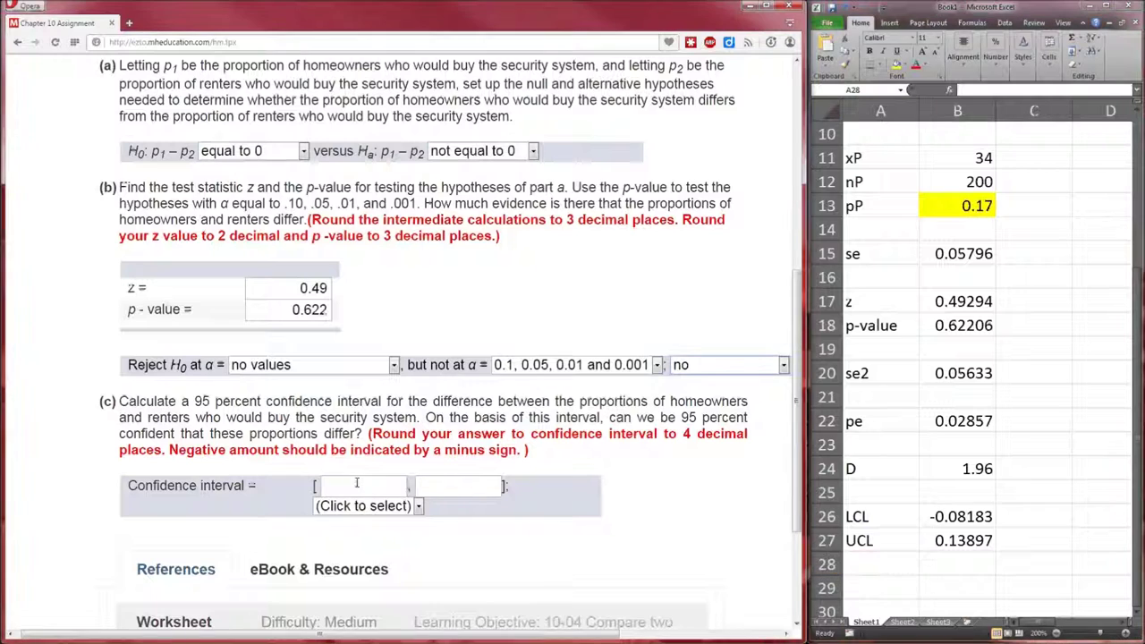
pyautogui.write('-')
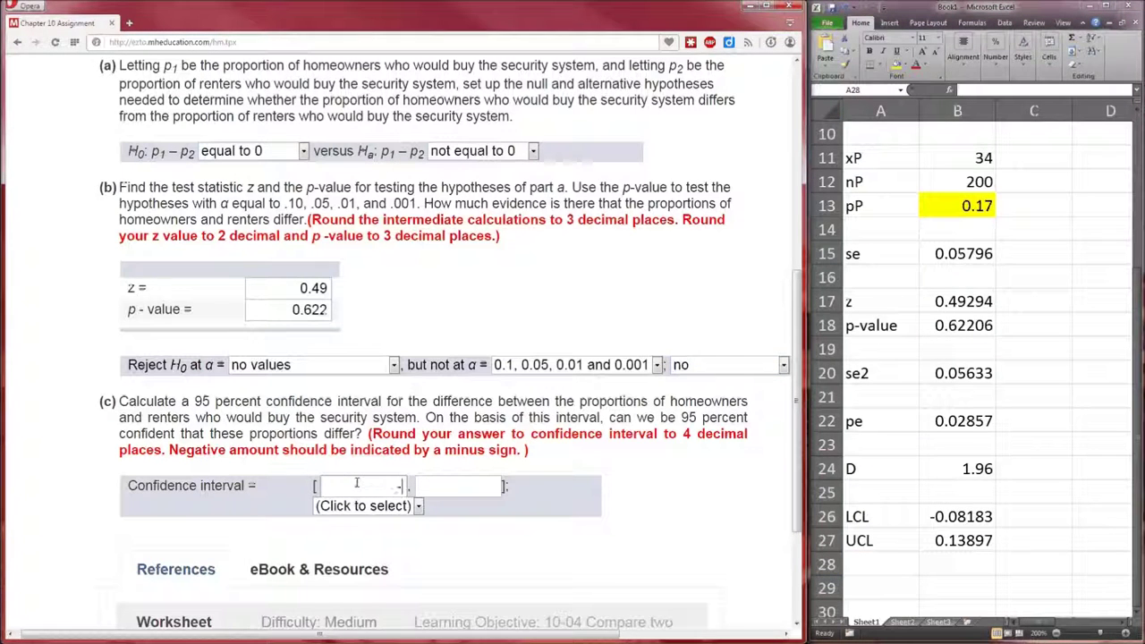
pyautogui.write('0.0818')
pyautogui.press('Tab')
pyautogui.write('0.13')
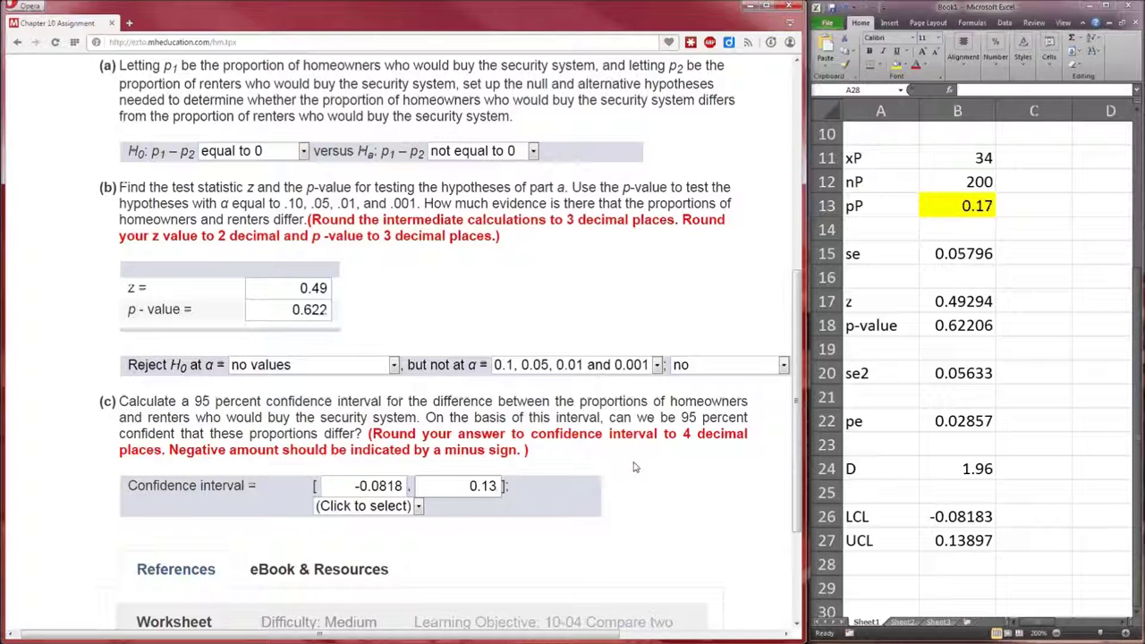
pyautogui.write('90')
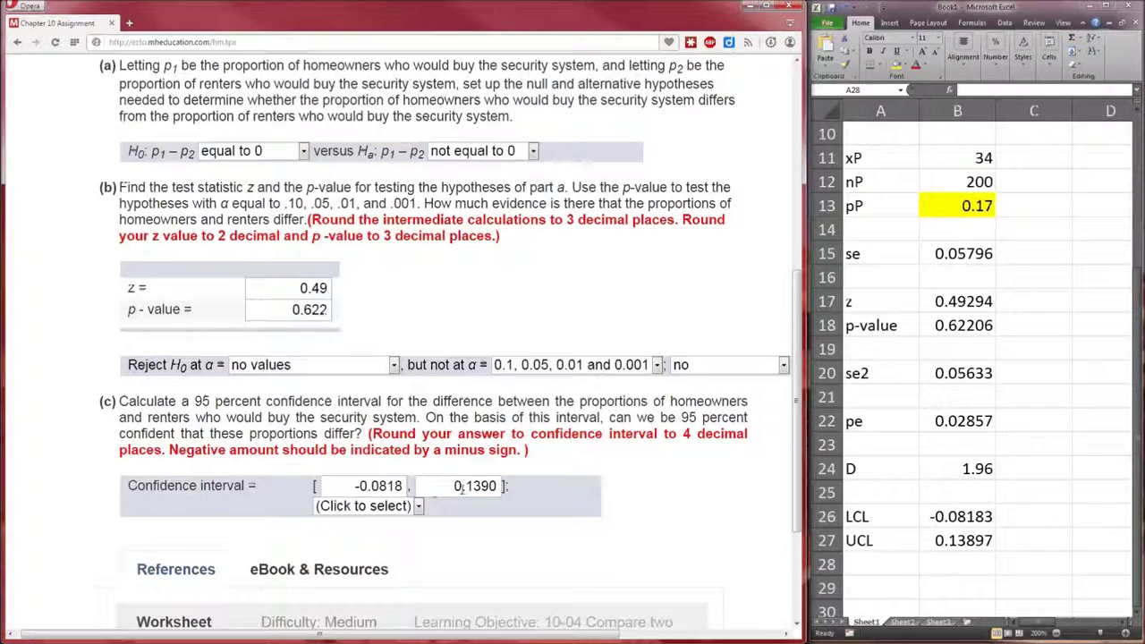
pyautogui.click(416, 506)
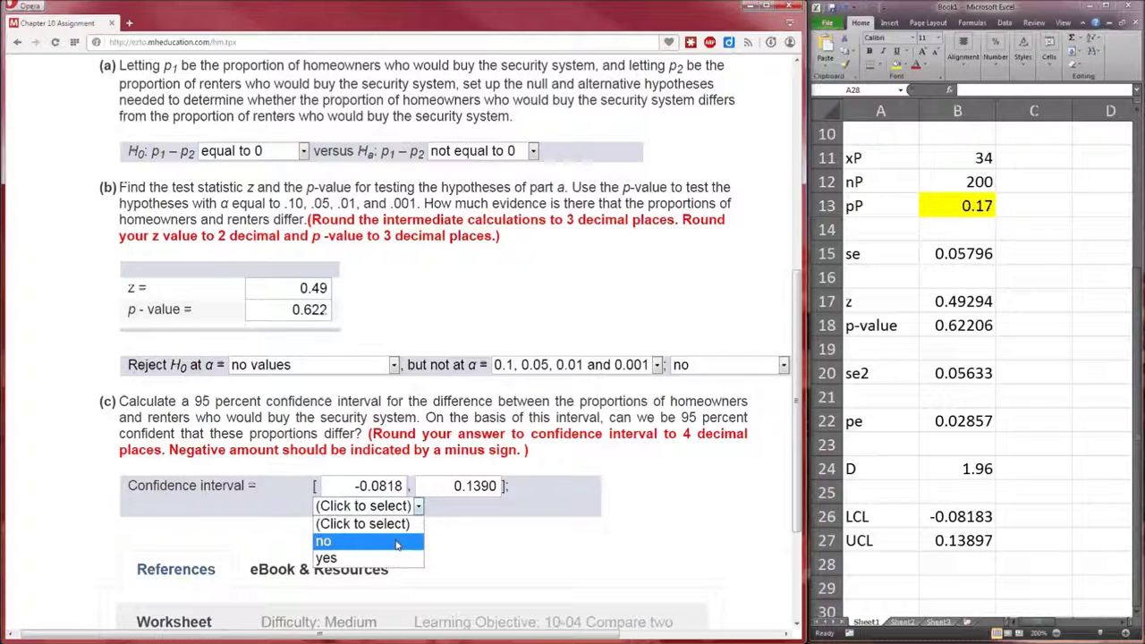
pyautogui.click(398, 540)
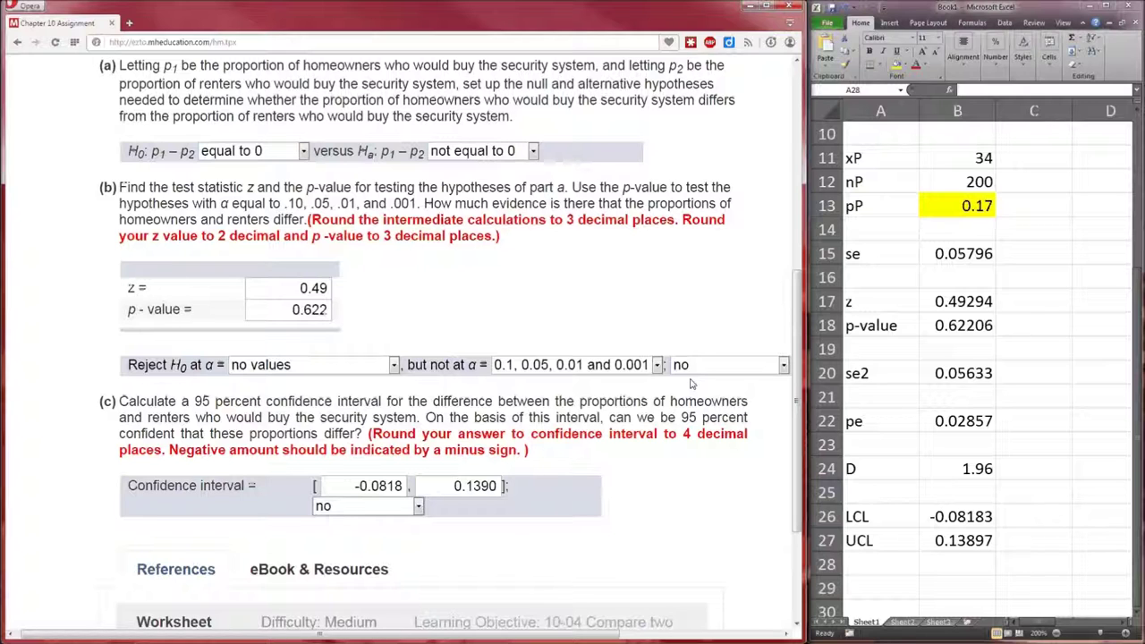
# - Submit the Chapter 10 assignment despite the incomplete questions
pyautogui.scroll(6, 690, 383)
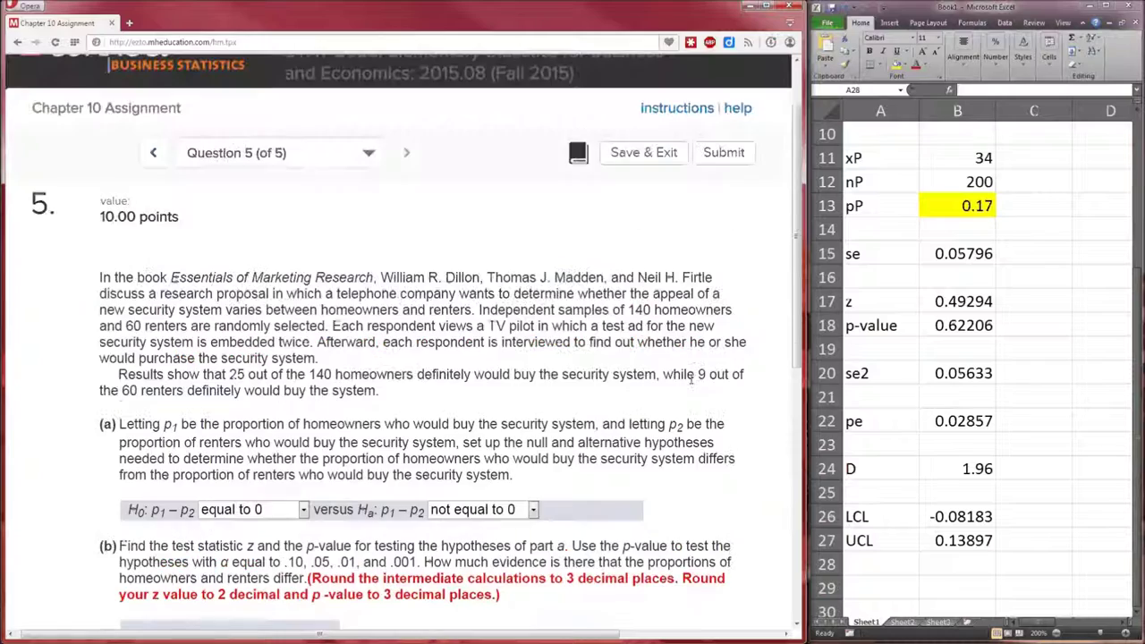
pyautogui.scroll(-2, 691, 384)
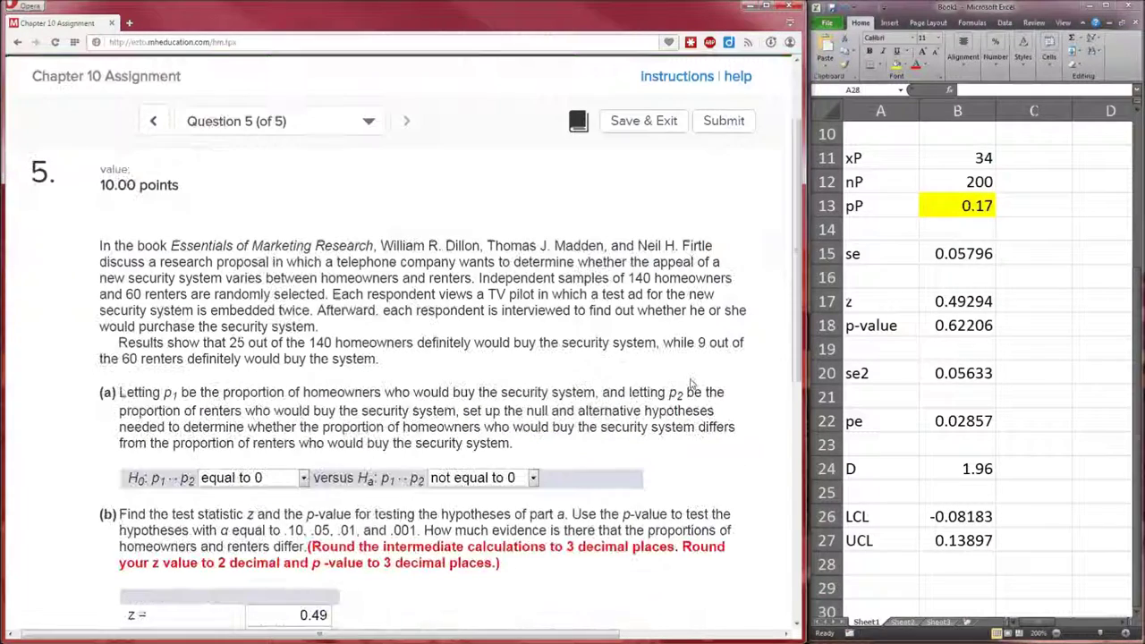
pyautogui.click(724, 121)
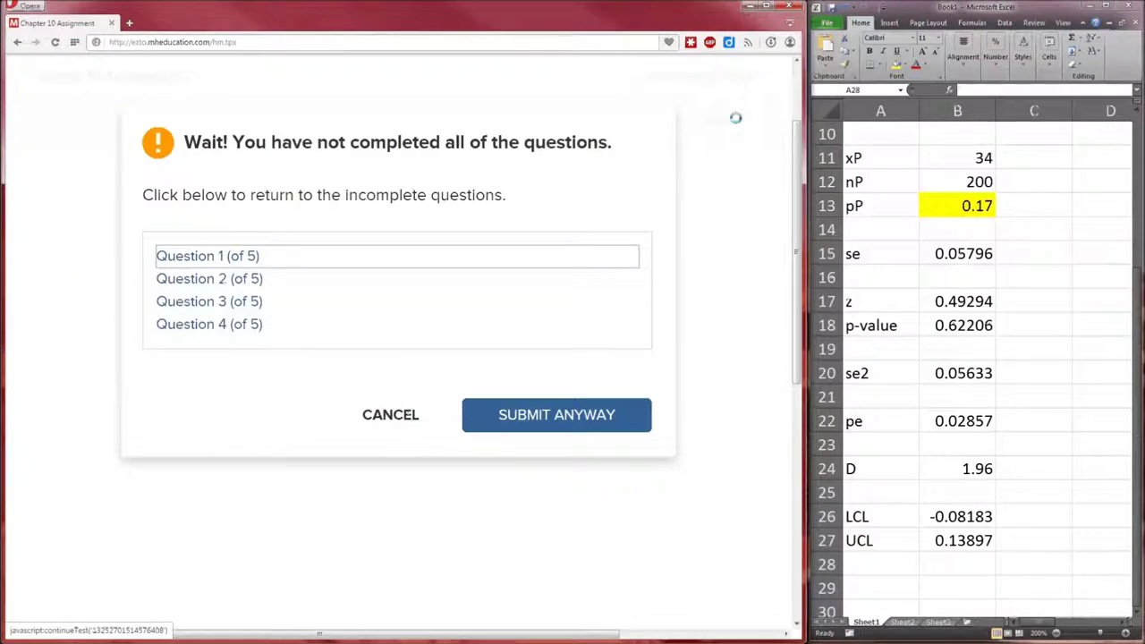
pyautogui.click(556, 414)
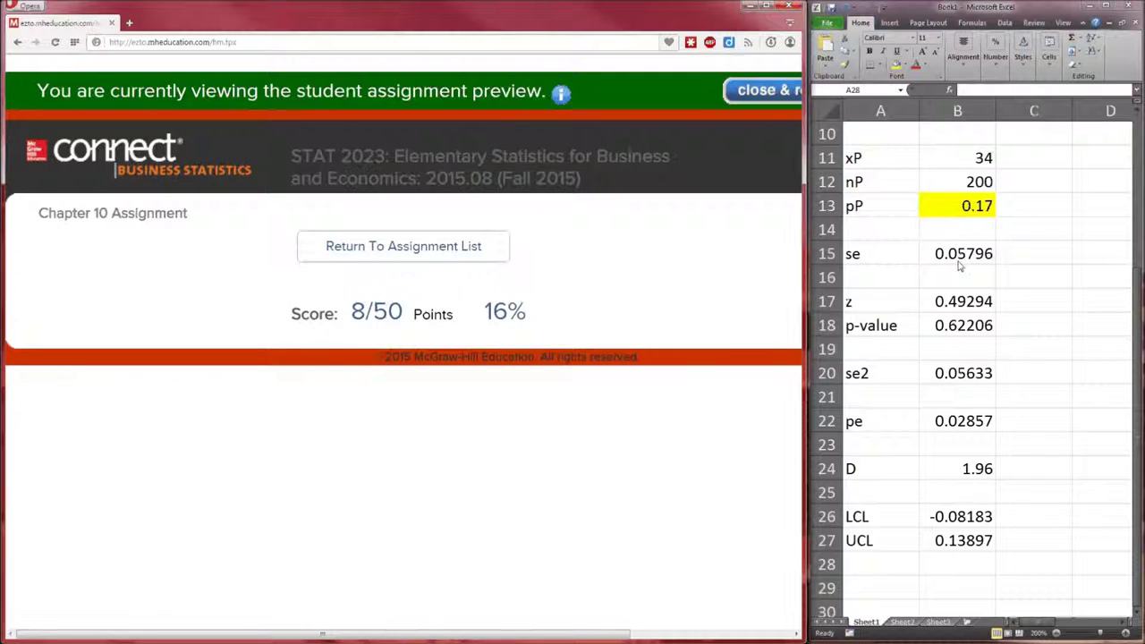
# - Review the worksheet formulas for z in B17 and the p-value in B18
pyautogui.click(965, 302)
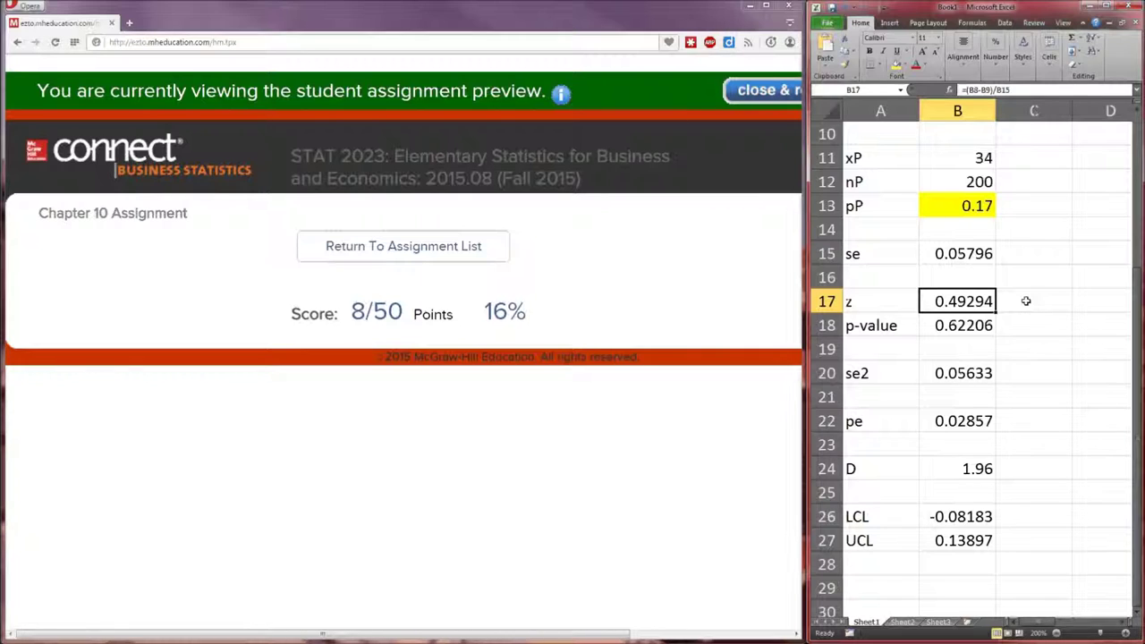
pyautogui.press('Down')
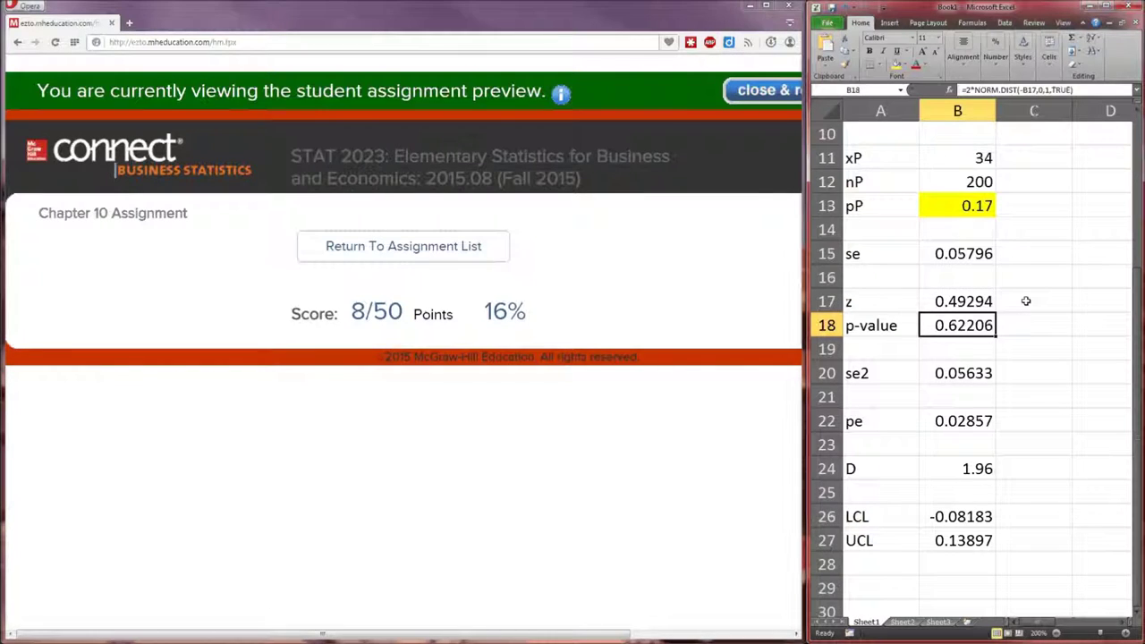